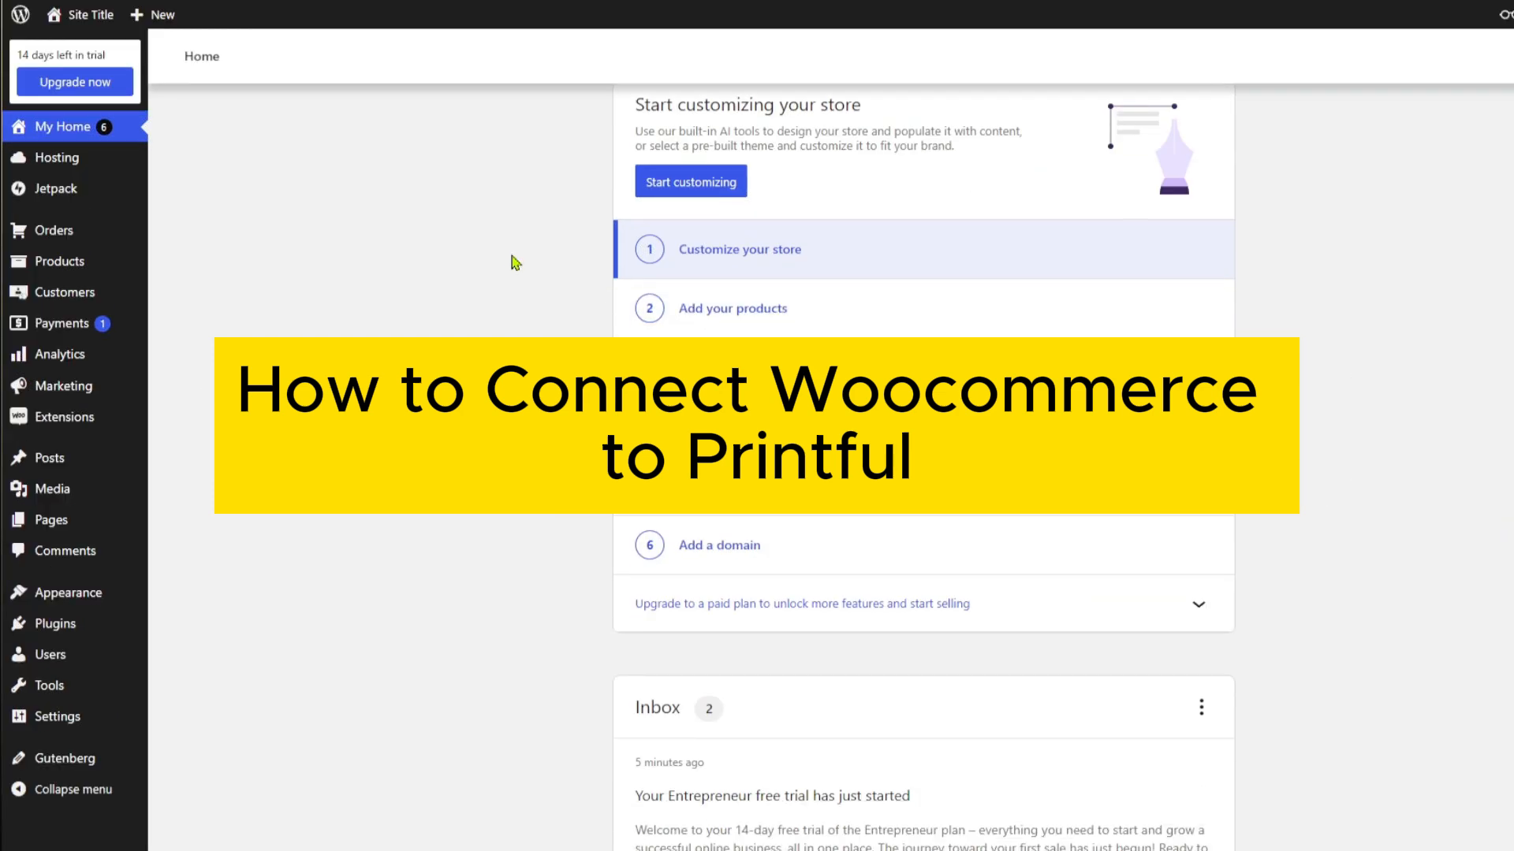
Open the WordPress plugin directory by browsing plugins from the site dashboard's Plugins page.
scroll(514, 263, up, 4)
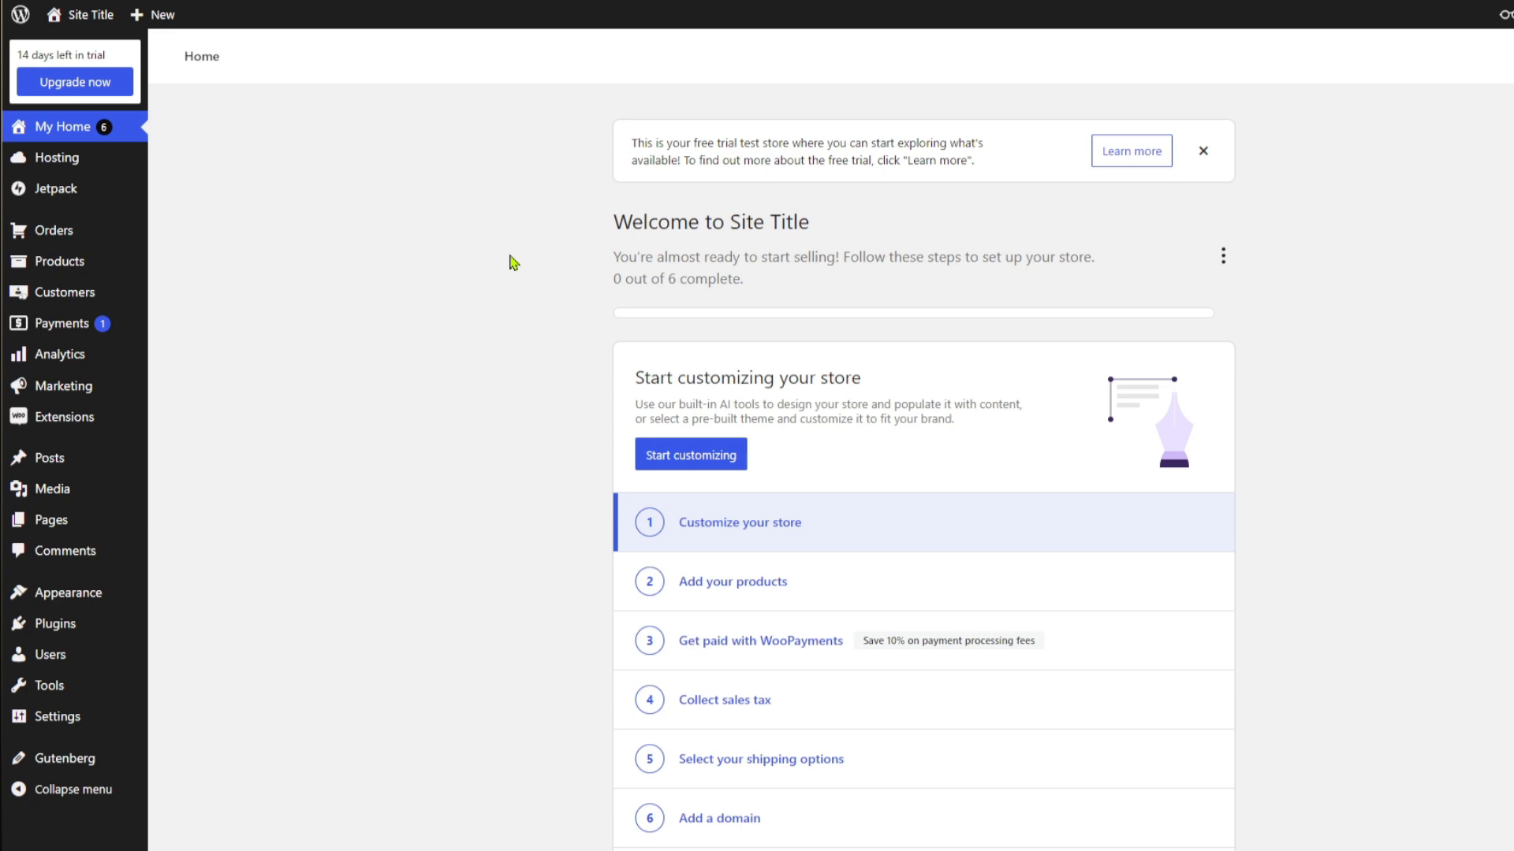
click(68, 629)
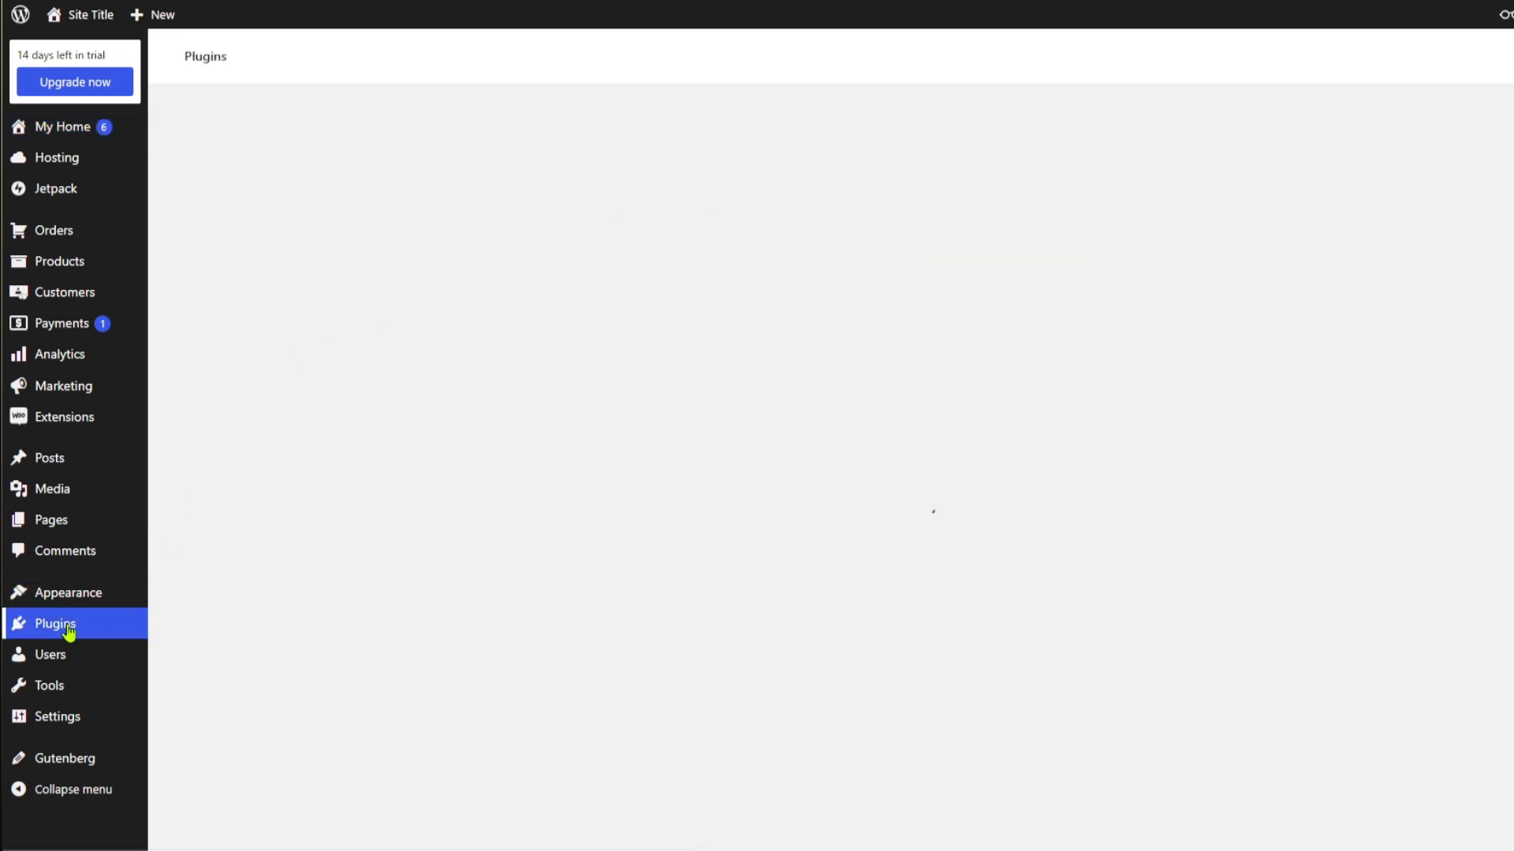
scroll(599, 507, down, 4)
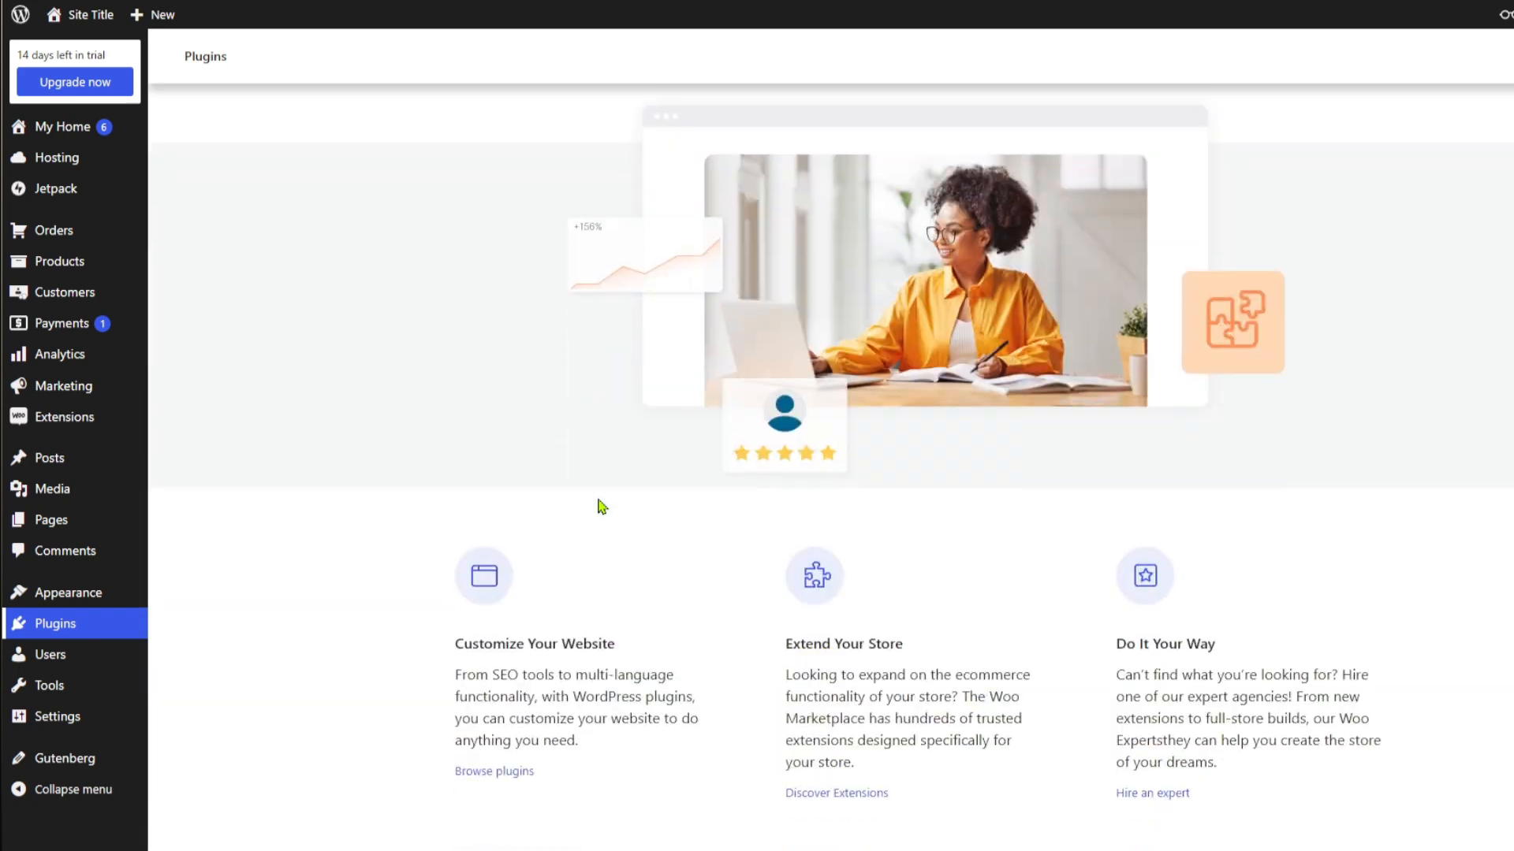
scroll(600, 507, up, 4)
click(980, 382)
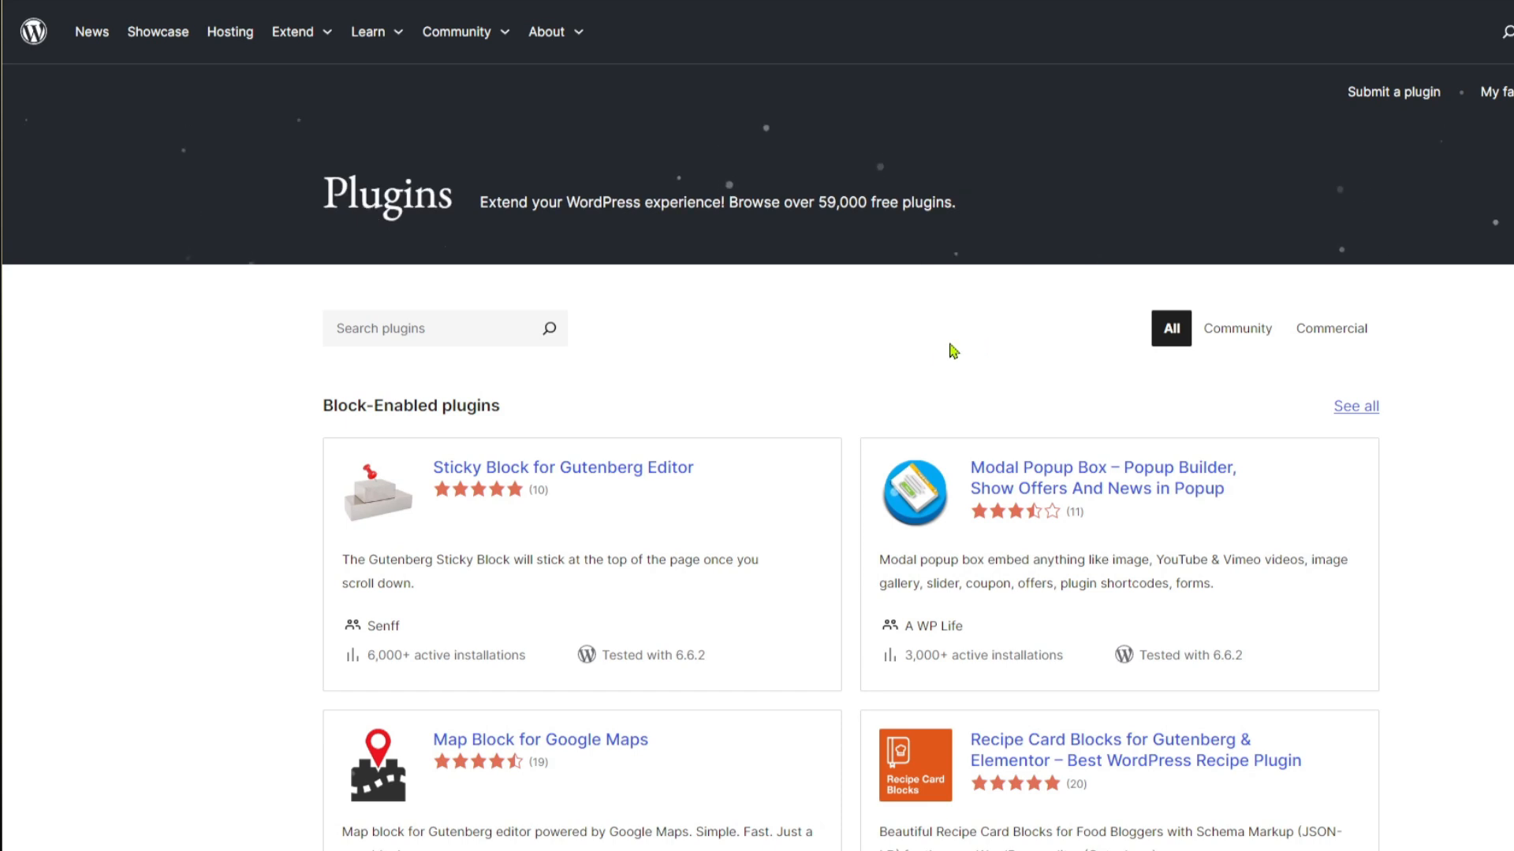
Search the plugin directory for "woocommerce".
click(443, 328)
text(woo)
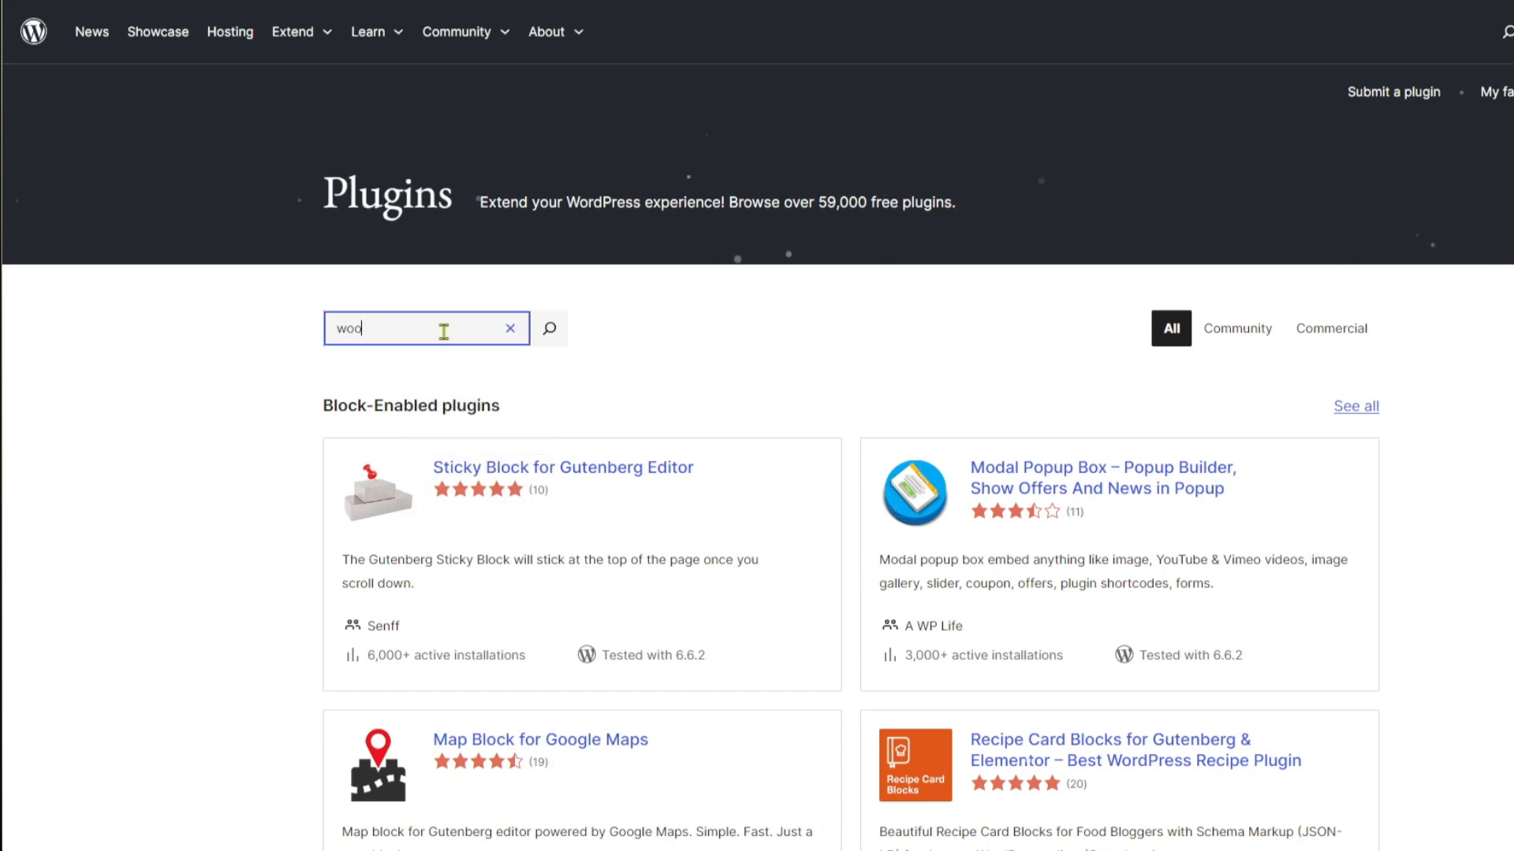
text(commerce)
key(Return)
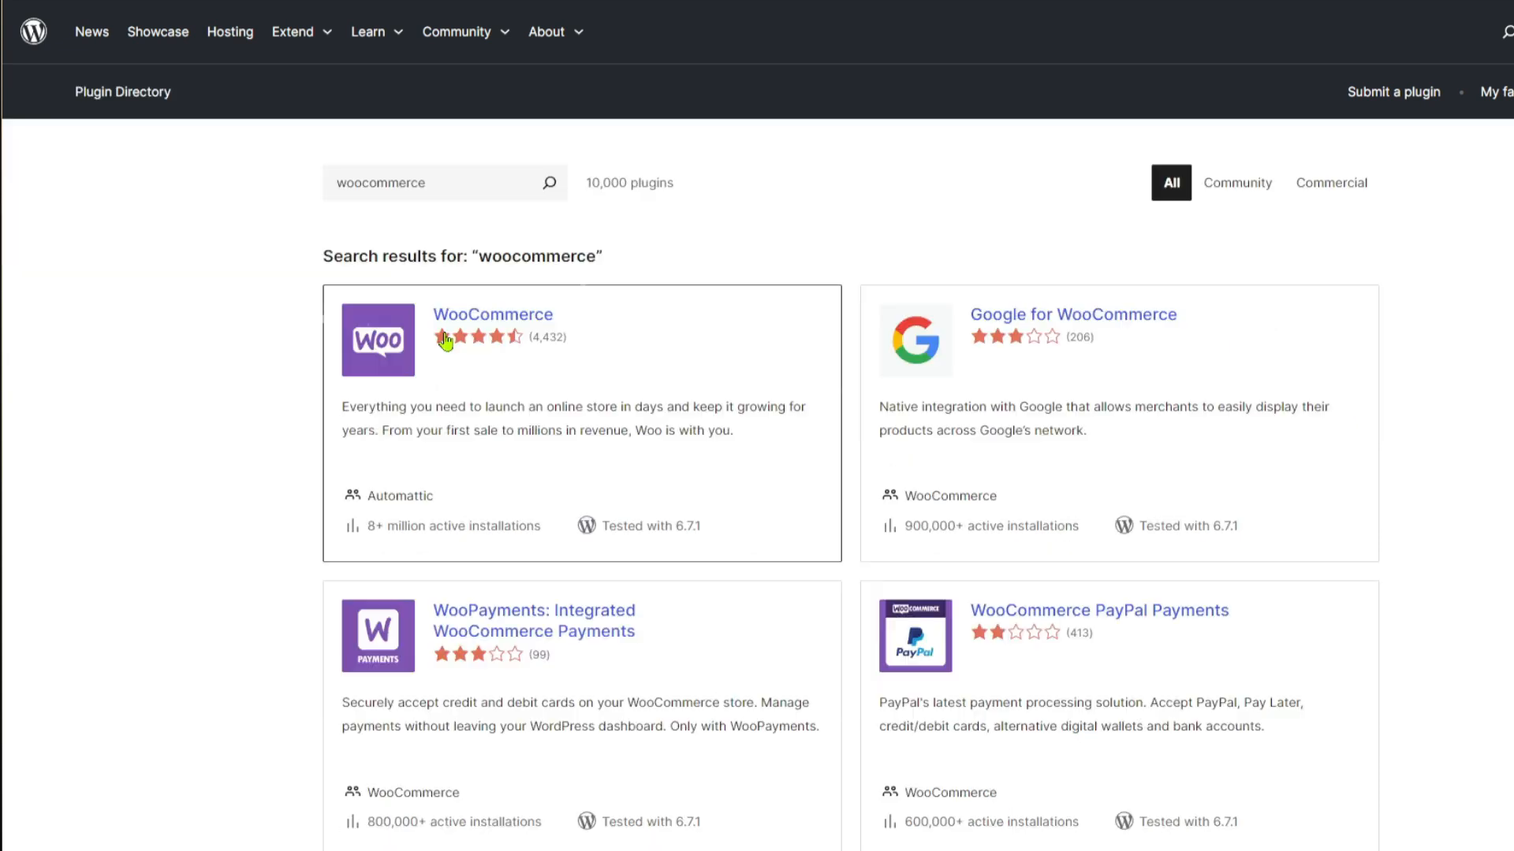
Open the WooCommerce plugin by Automattic from the search results and download its zip file.
click(511, 381)
scroll(510, 382, down, 3)
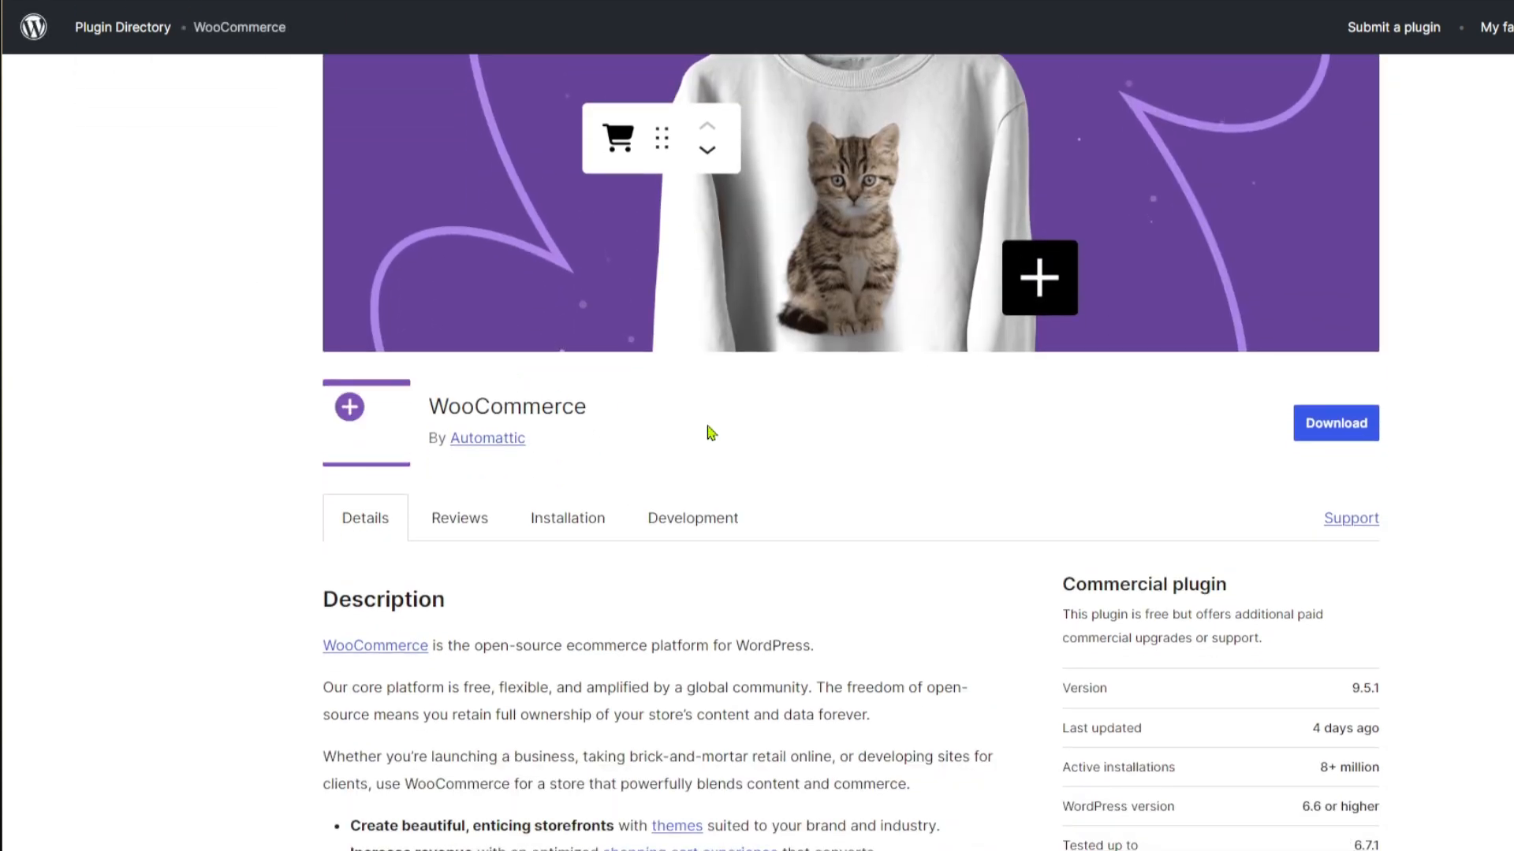
click(1350, 426)
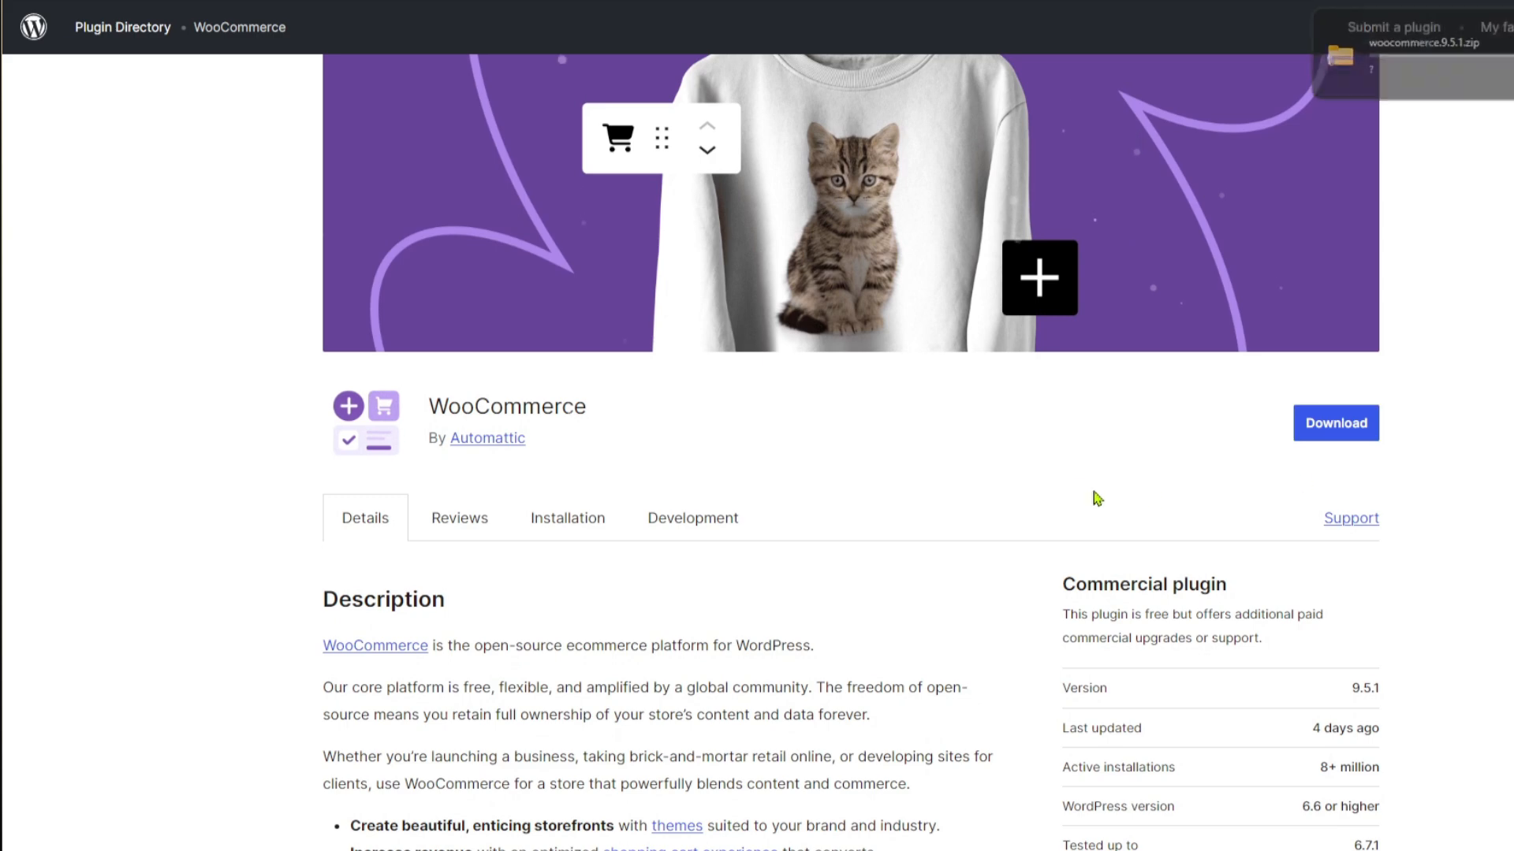
Return to the plugin search results and locate the downloaded woocommerce.9.5.1.zip in the Plugin folder under Downloads in File Explorer.
key(alt+Left)
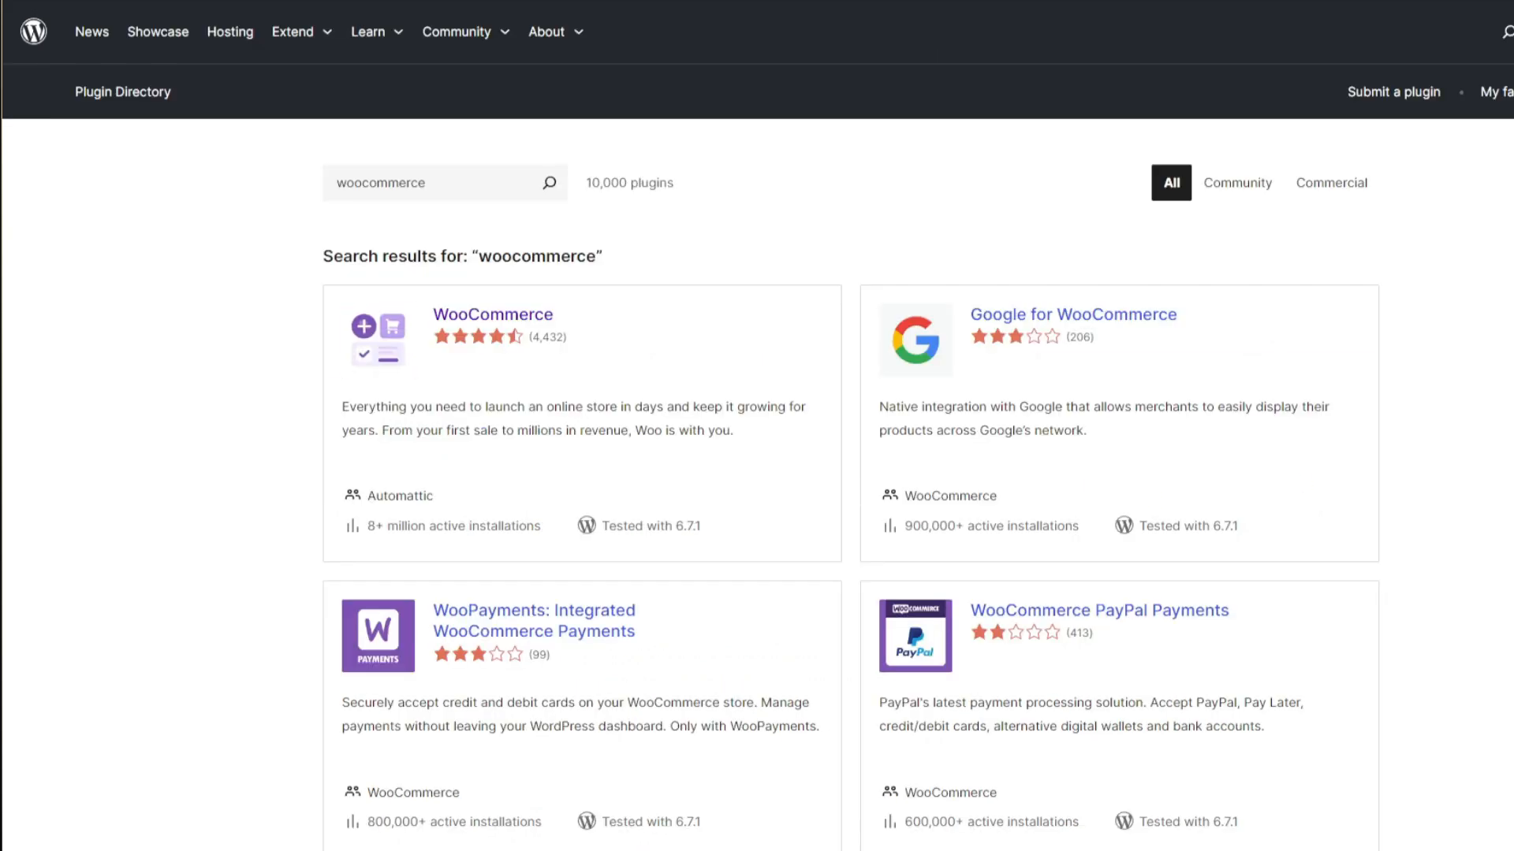
drag(772, 0, 938, 135)
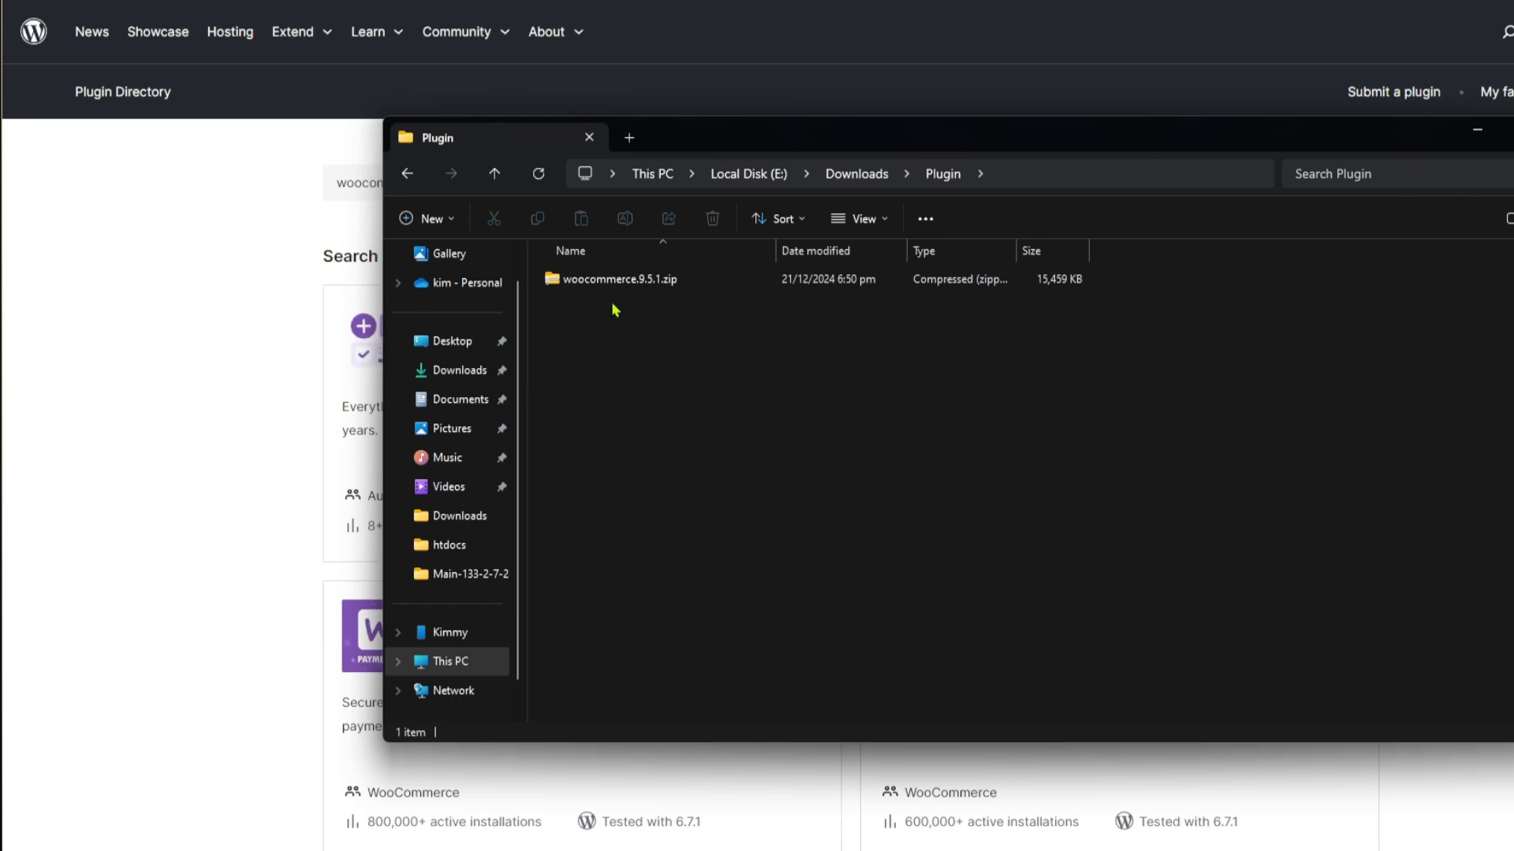
mouse_move(607, 282)
mouse_down()
mouse_move(588, 305)
mouse_move(626, 294)
mouse_up()
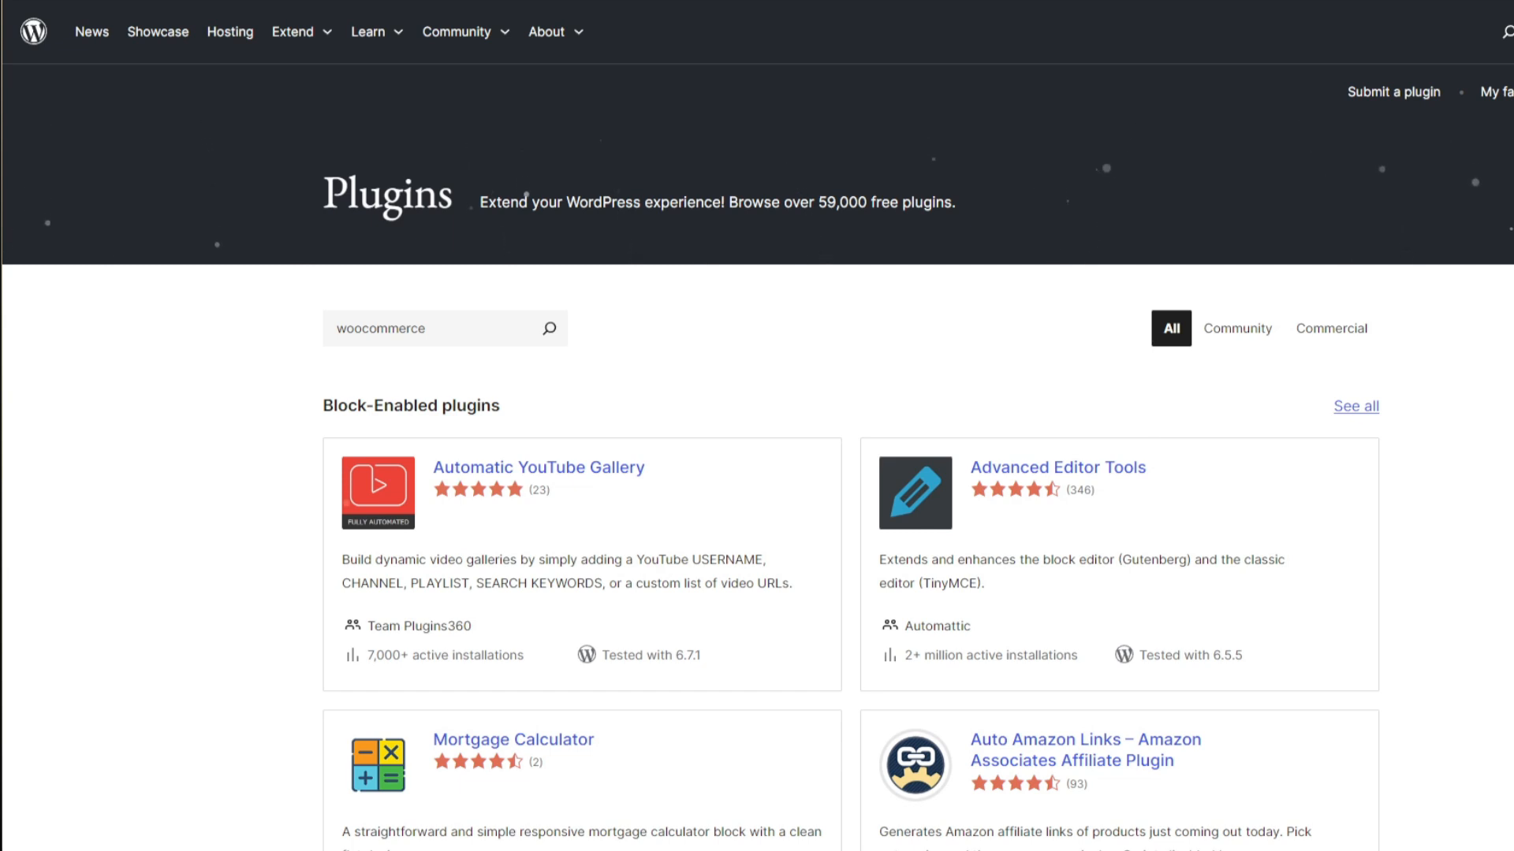
Replace the plugin directory search term with "printful" and run the search.
click(498, 338)
click(511, 328)
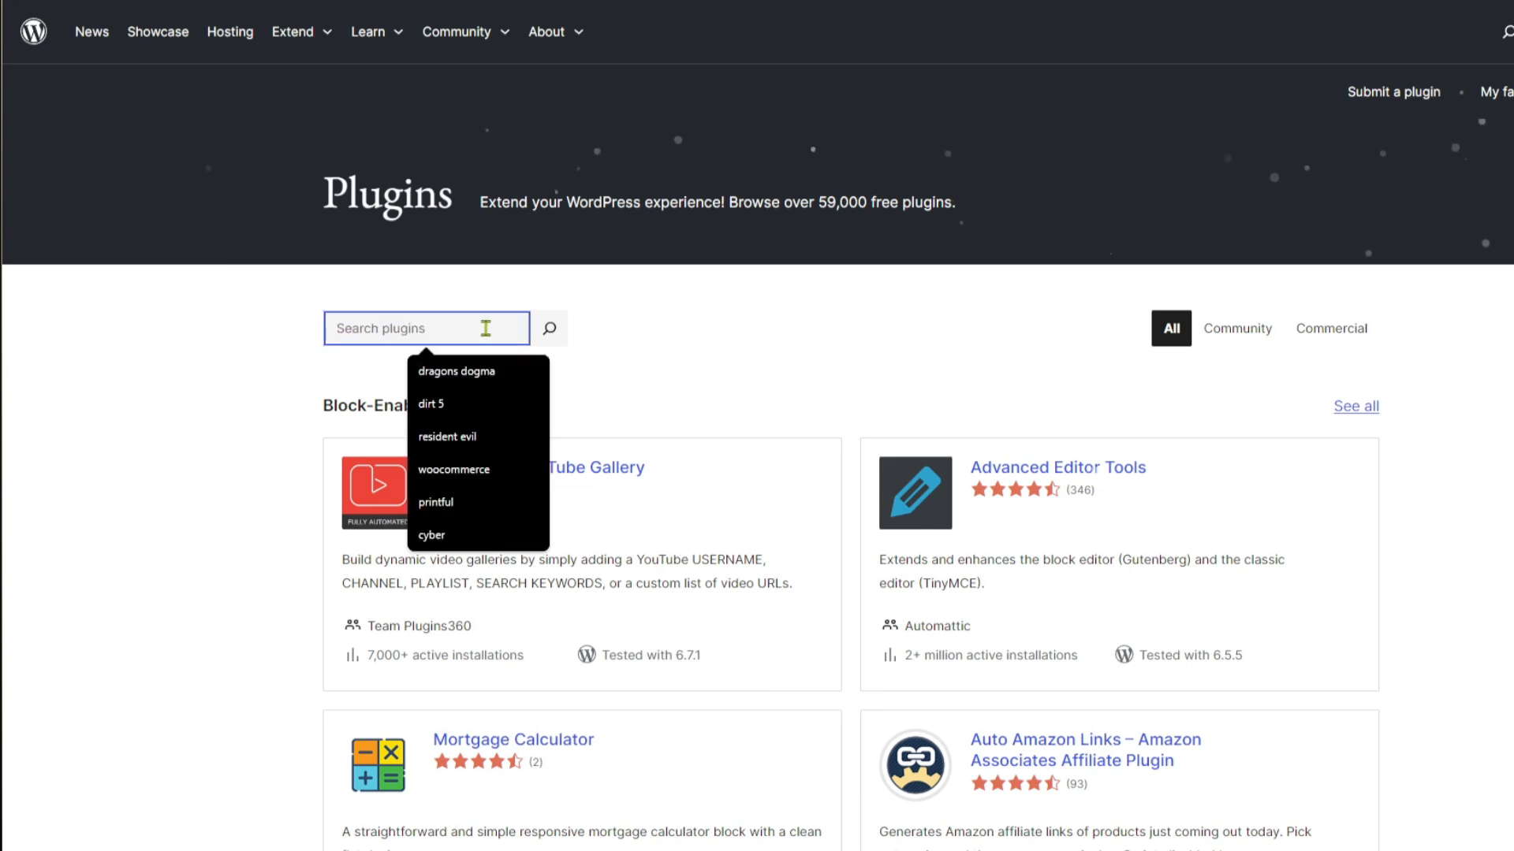
click(483, 331)
text(printful)
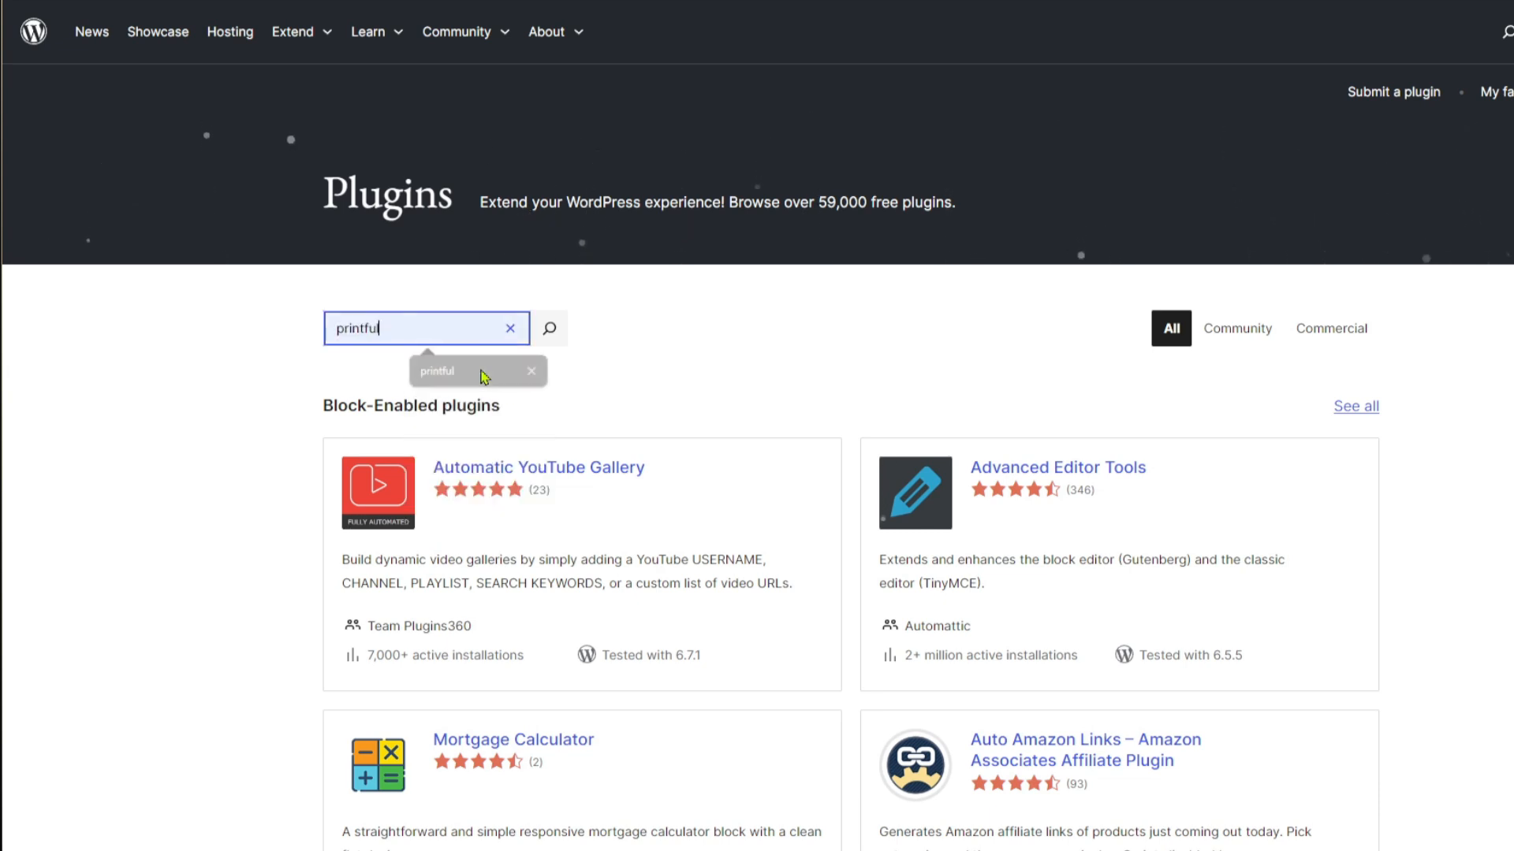
click(550, 330)
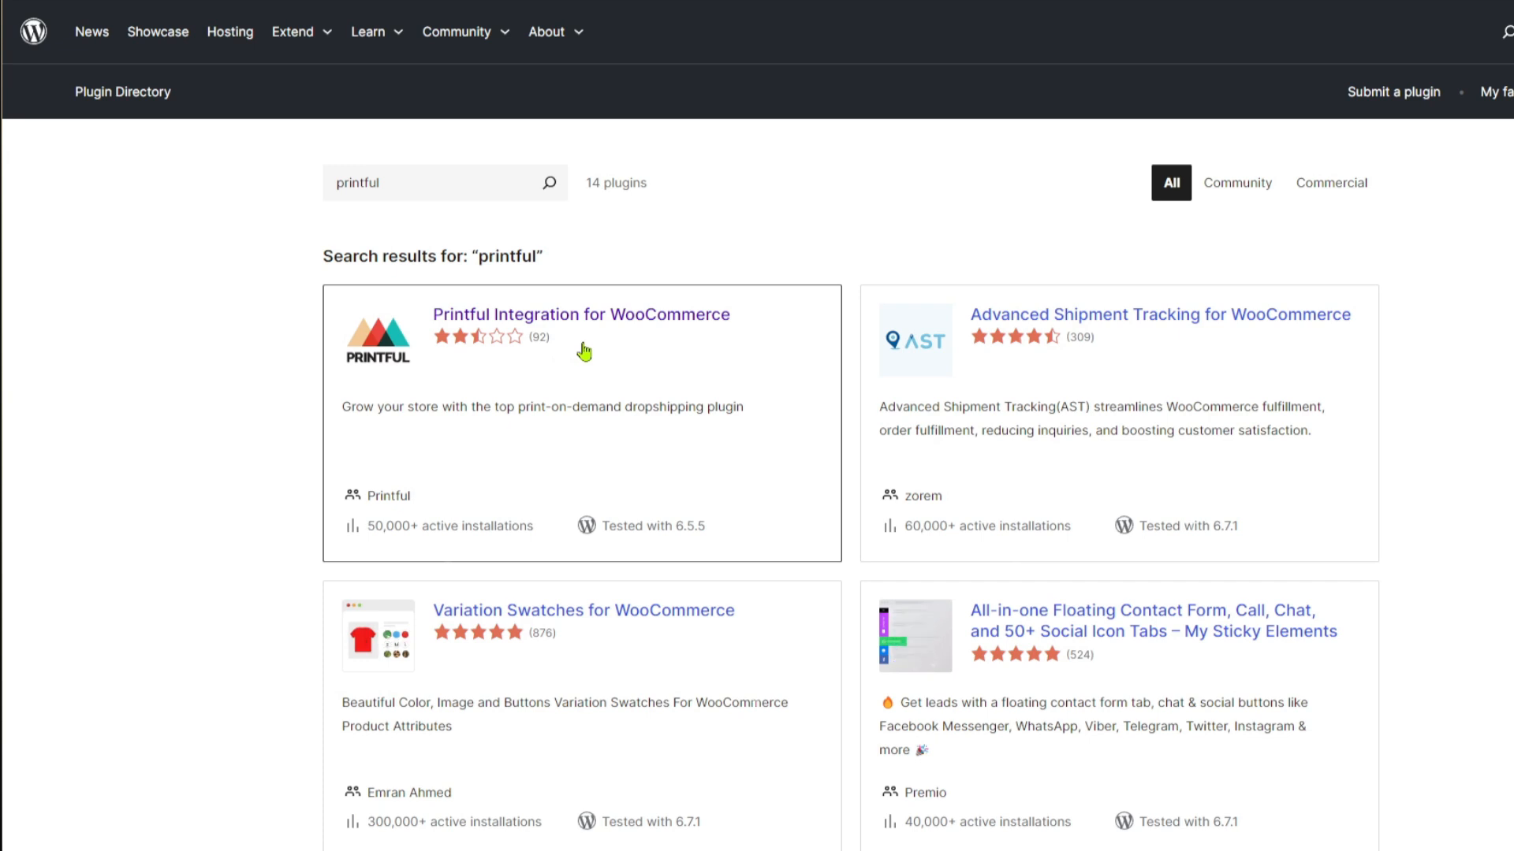
Open the Printful Integration for WooCommerce plugin from the search results and download it.
click(585, 432)
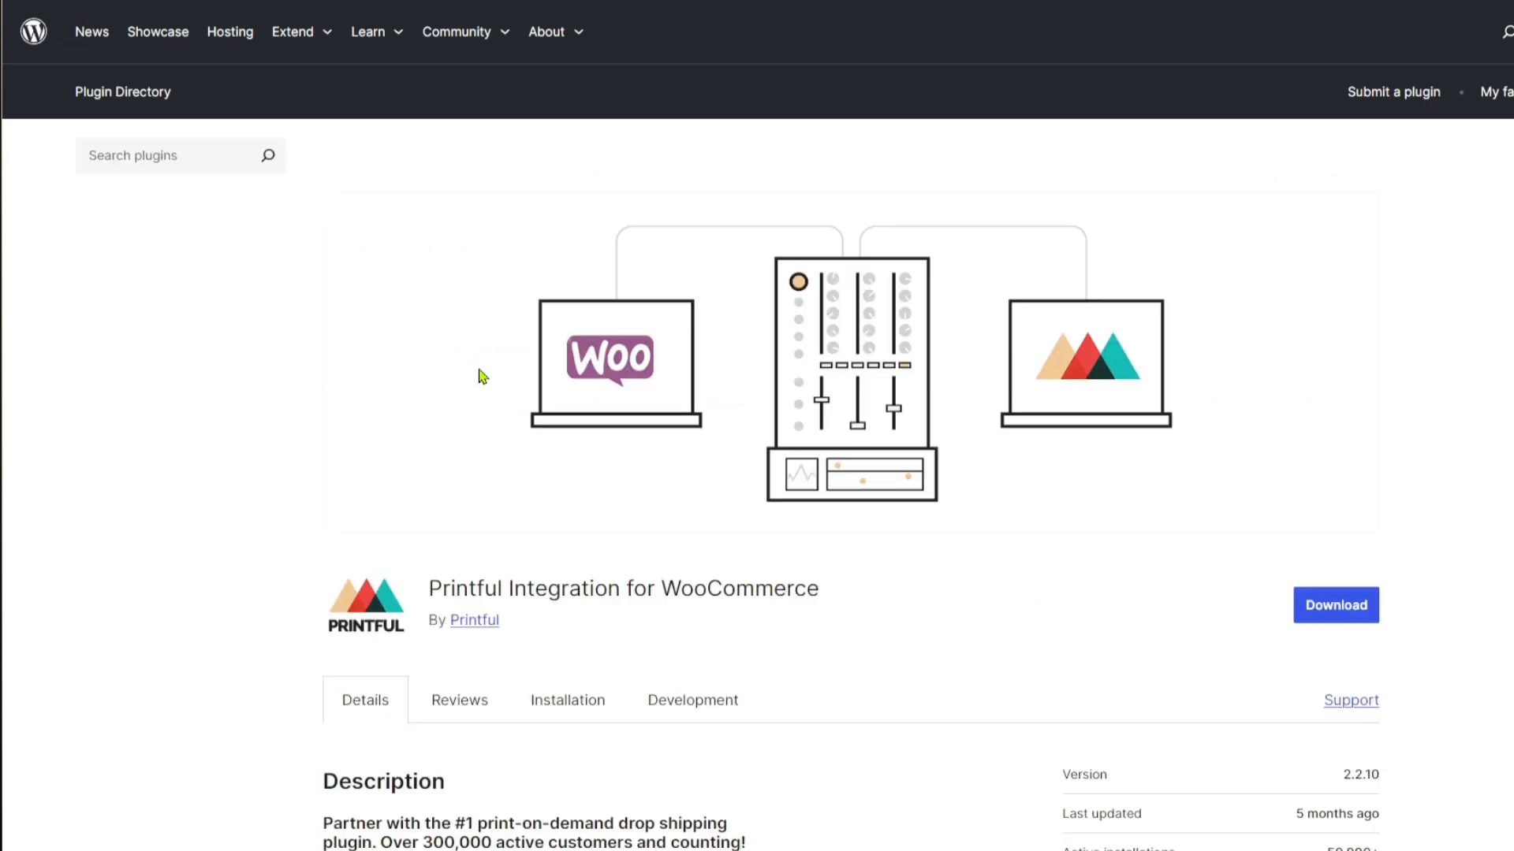
scroll(483, 377, down, 3)
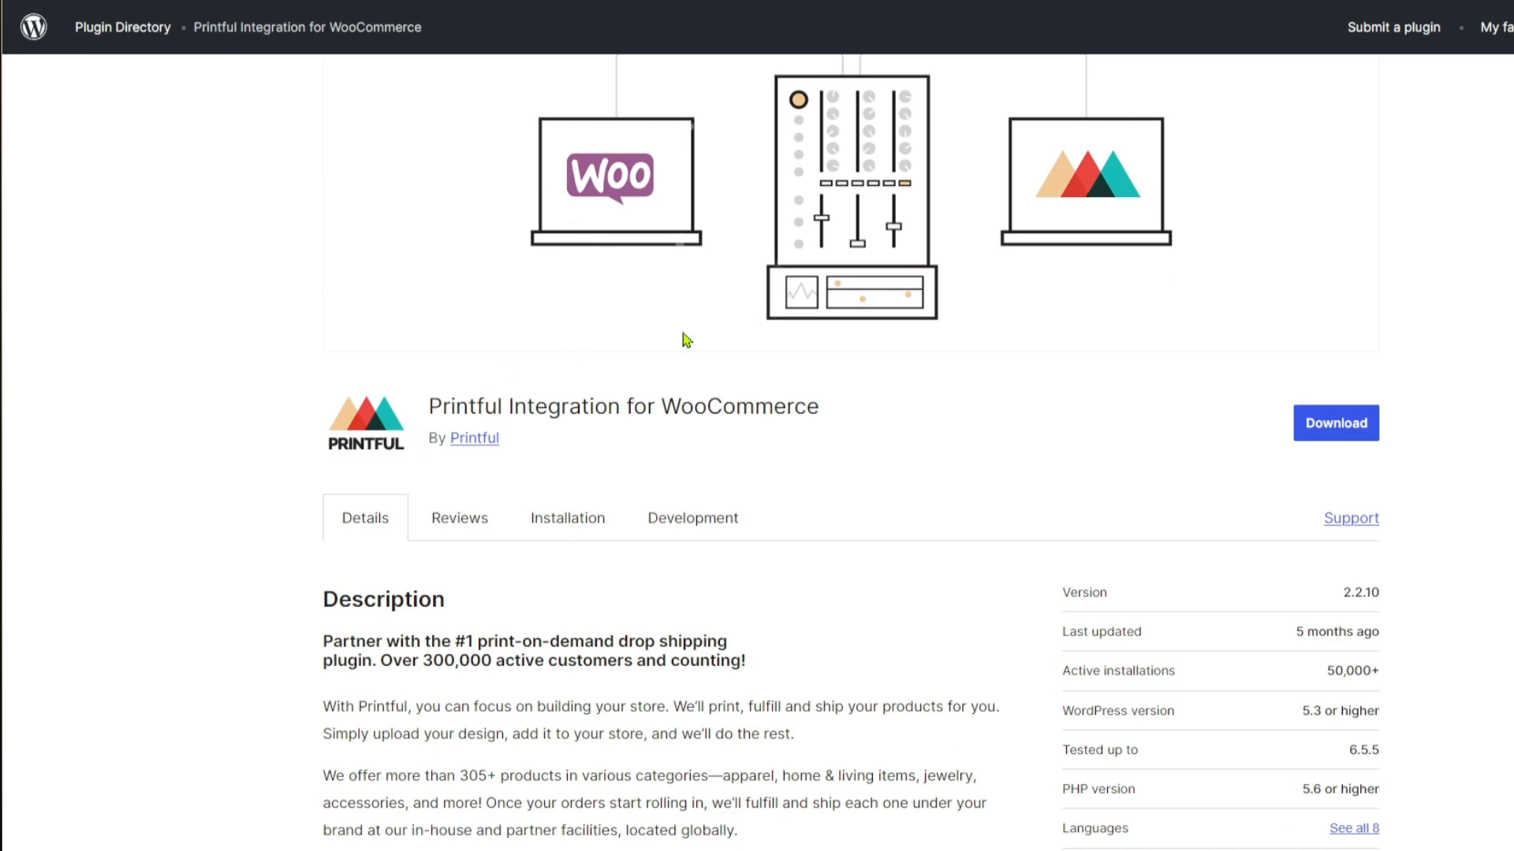
click(1311, 423)
scroll(1415, 394, up, 3)
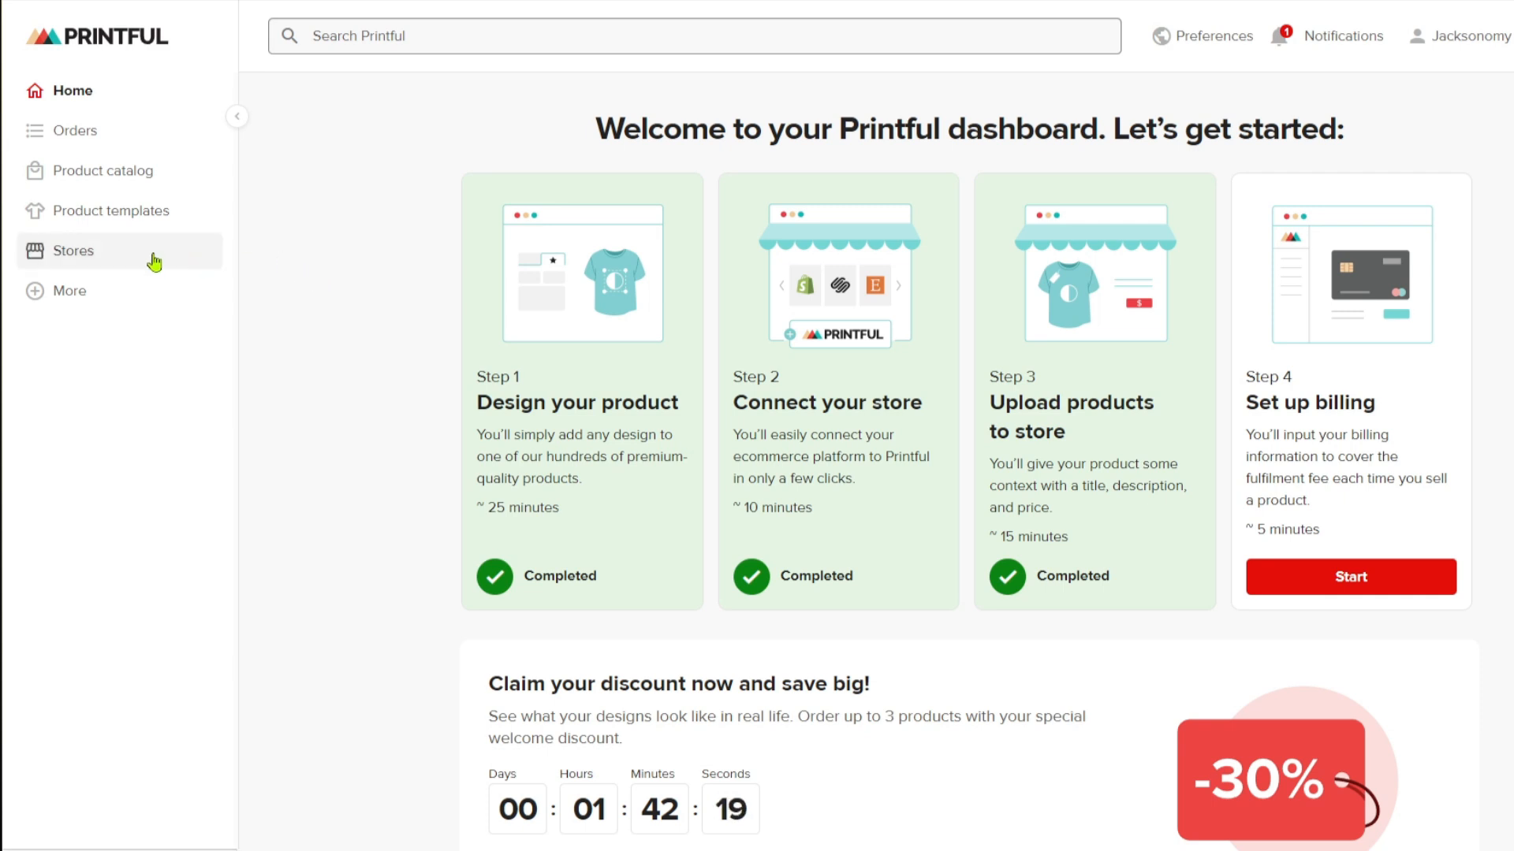
Start a new product template from the Product templates page in Printful and look over the product categories.
click(166, 217)
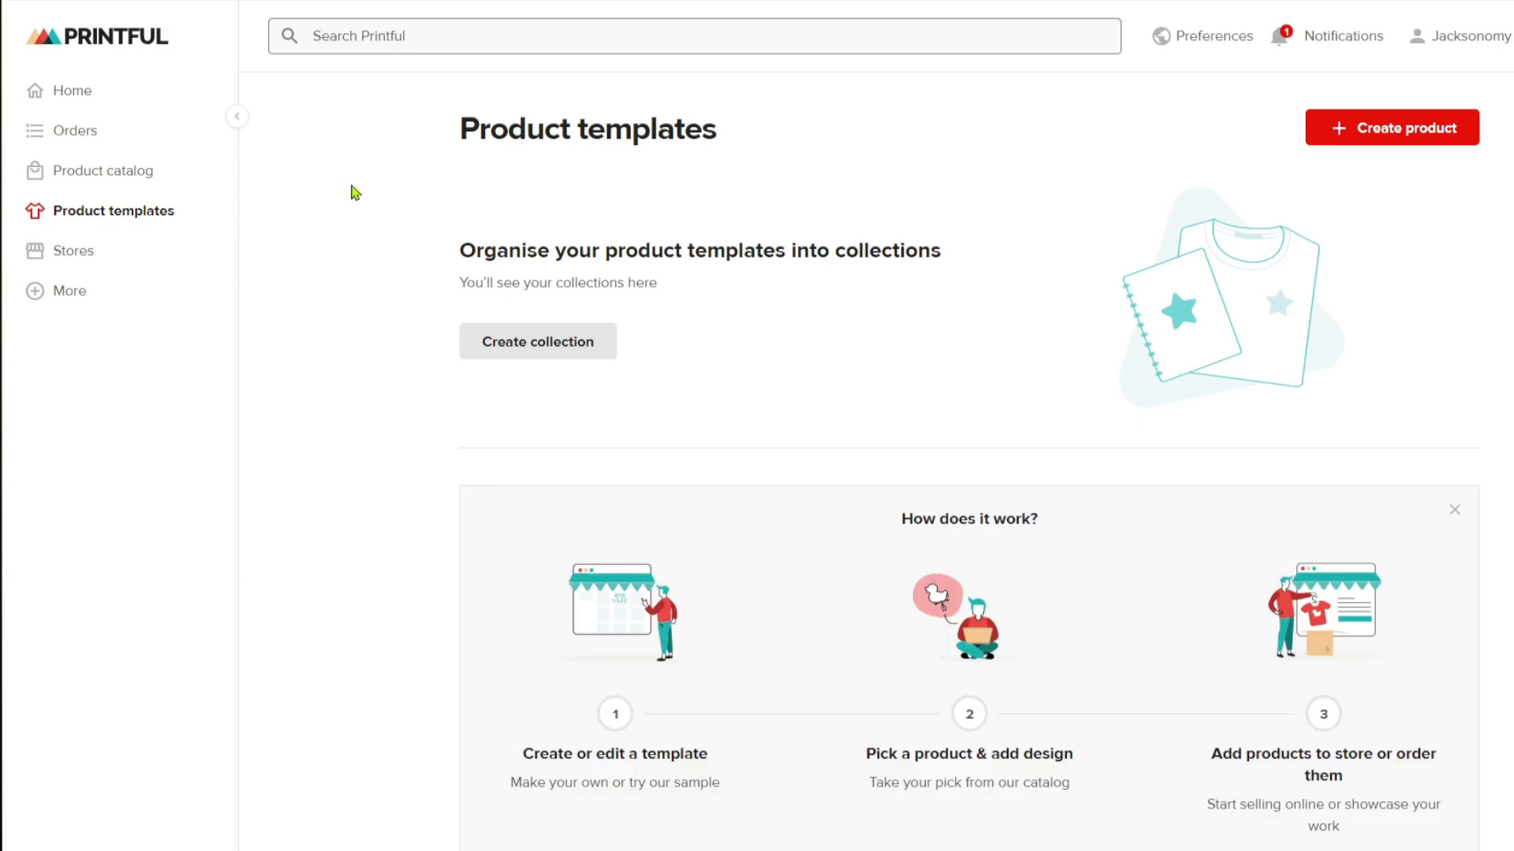
click(1402, 139)
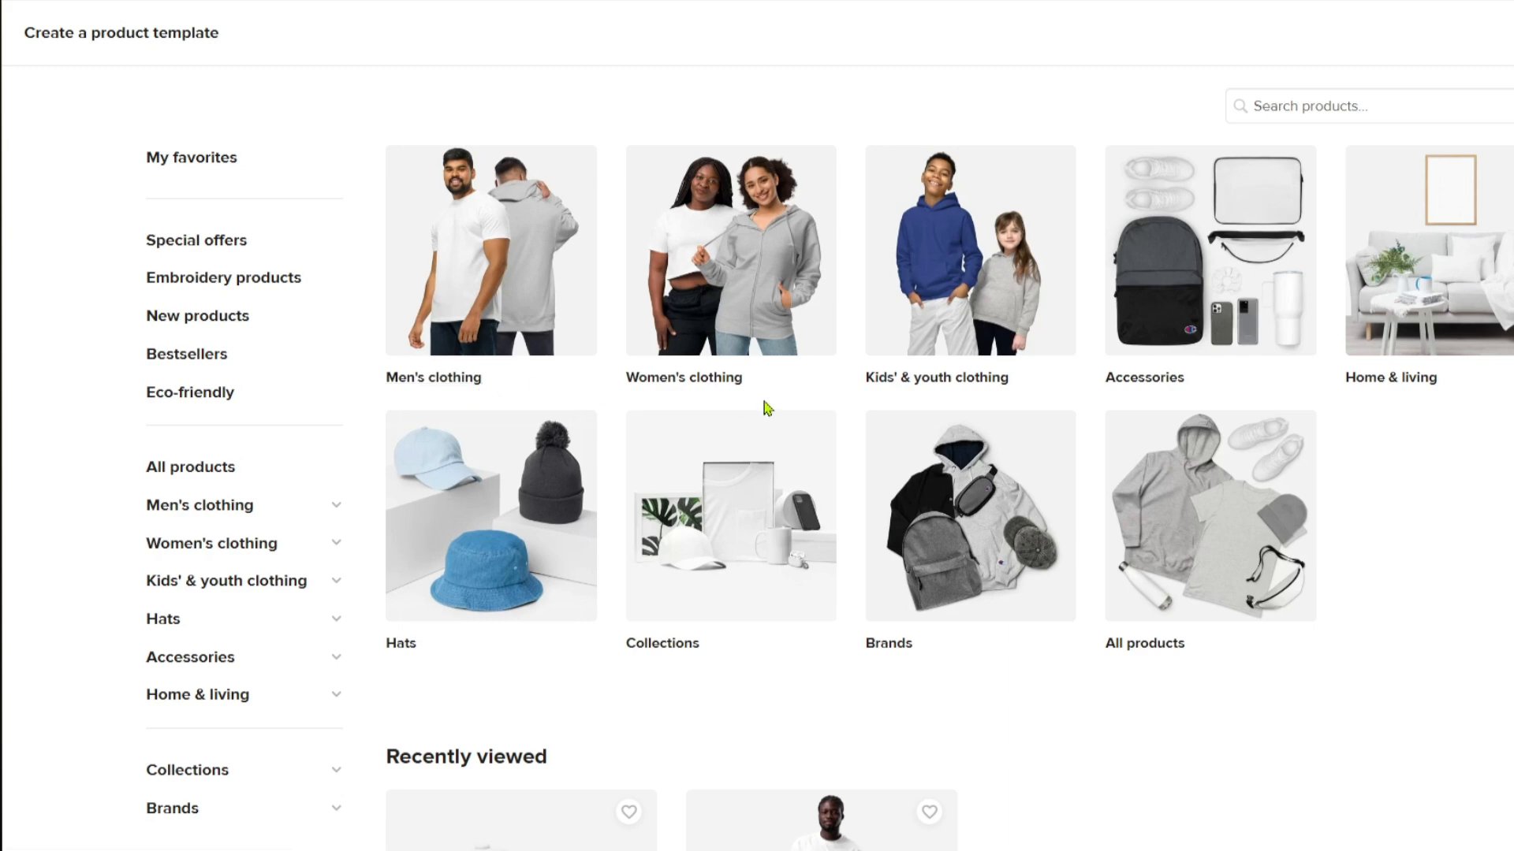
scroll(1143, 358, down, 3)
scroll(1145, 358, down, 3)
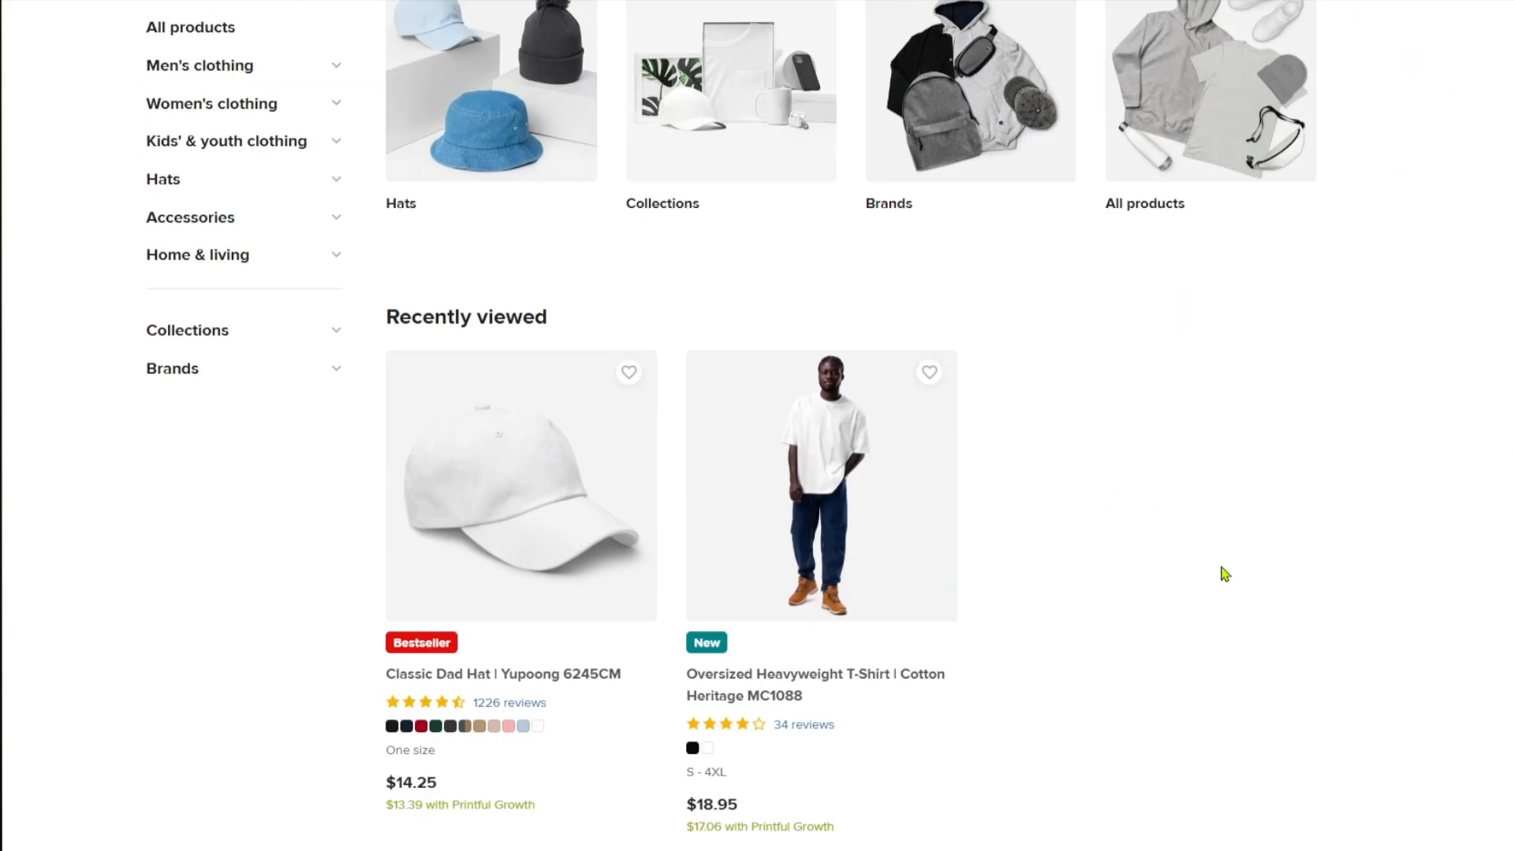
scroll(1266, 434, up, 6)
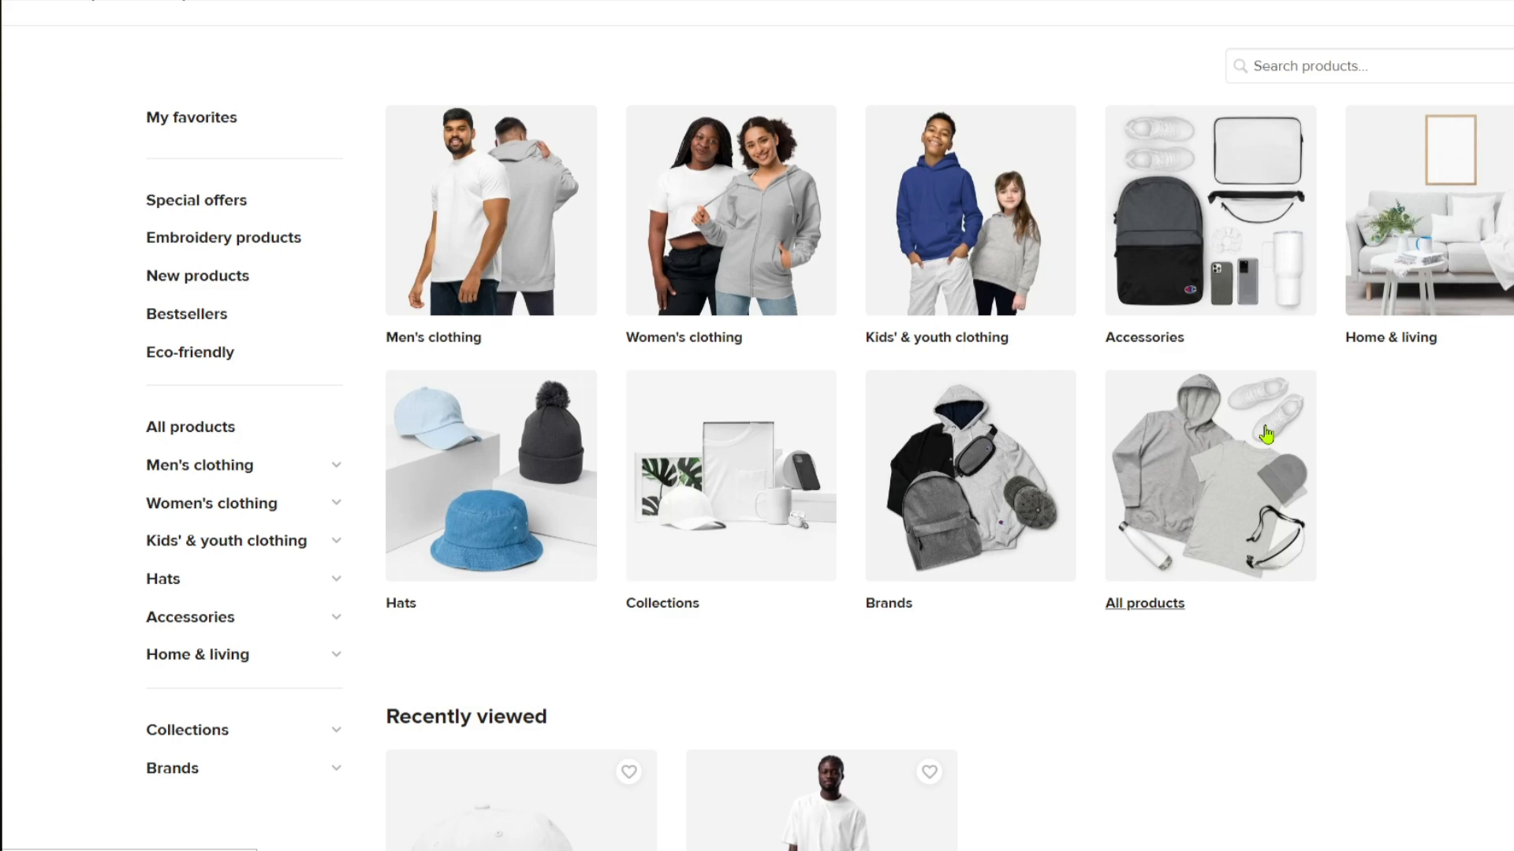
Choose the Unisex Staple T-Shirt | Bella + Canvas 3001 from all shirts in men's clothing as the template's product.
click(493, 269)
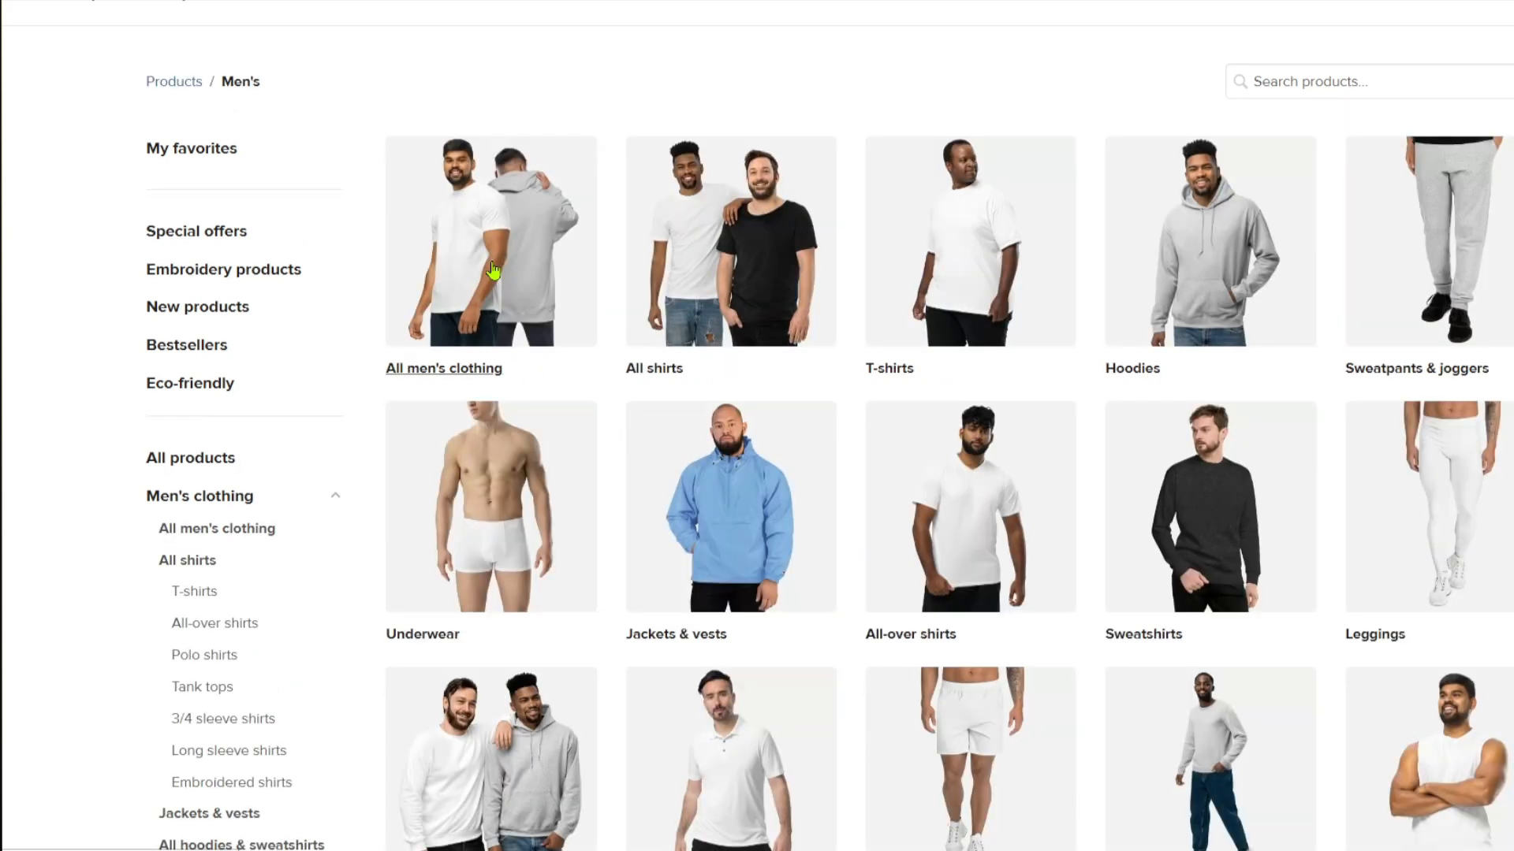
scroll(492, 271, down, 2)
scroll(491, 269, up, 3)
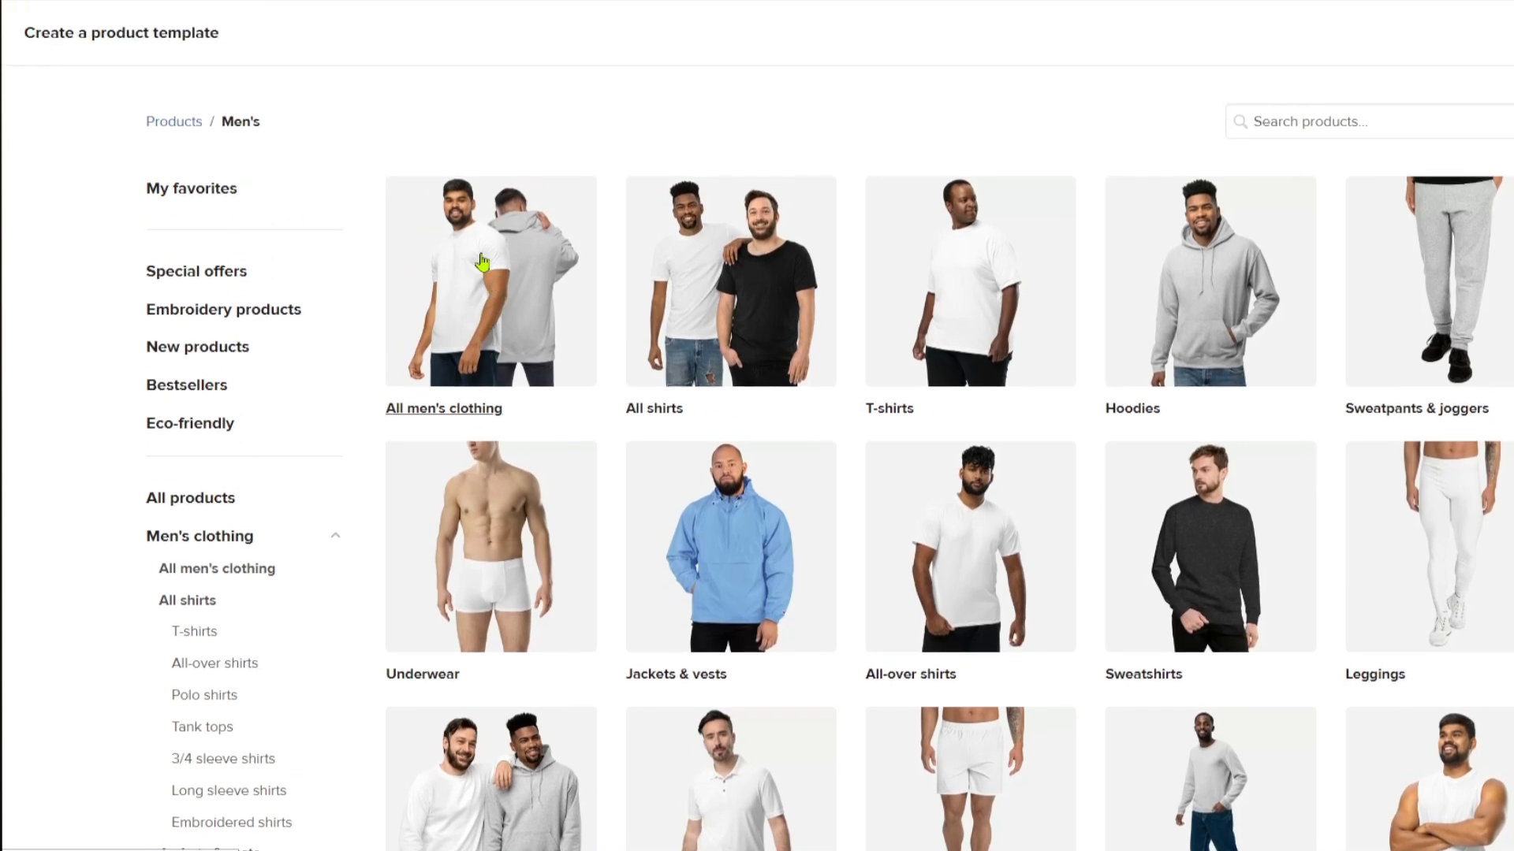
click(727, 292)
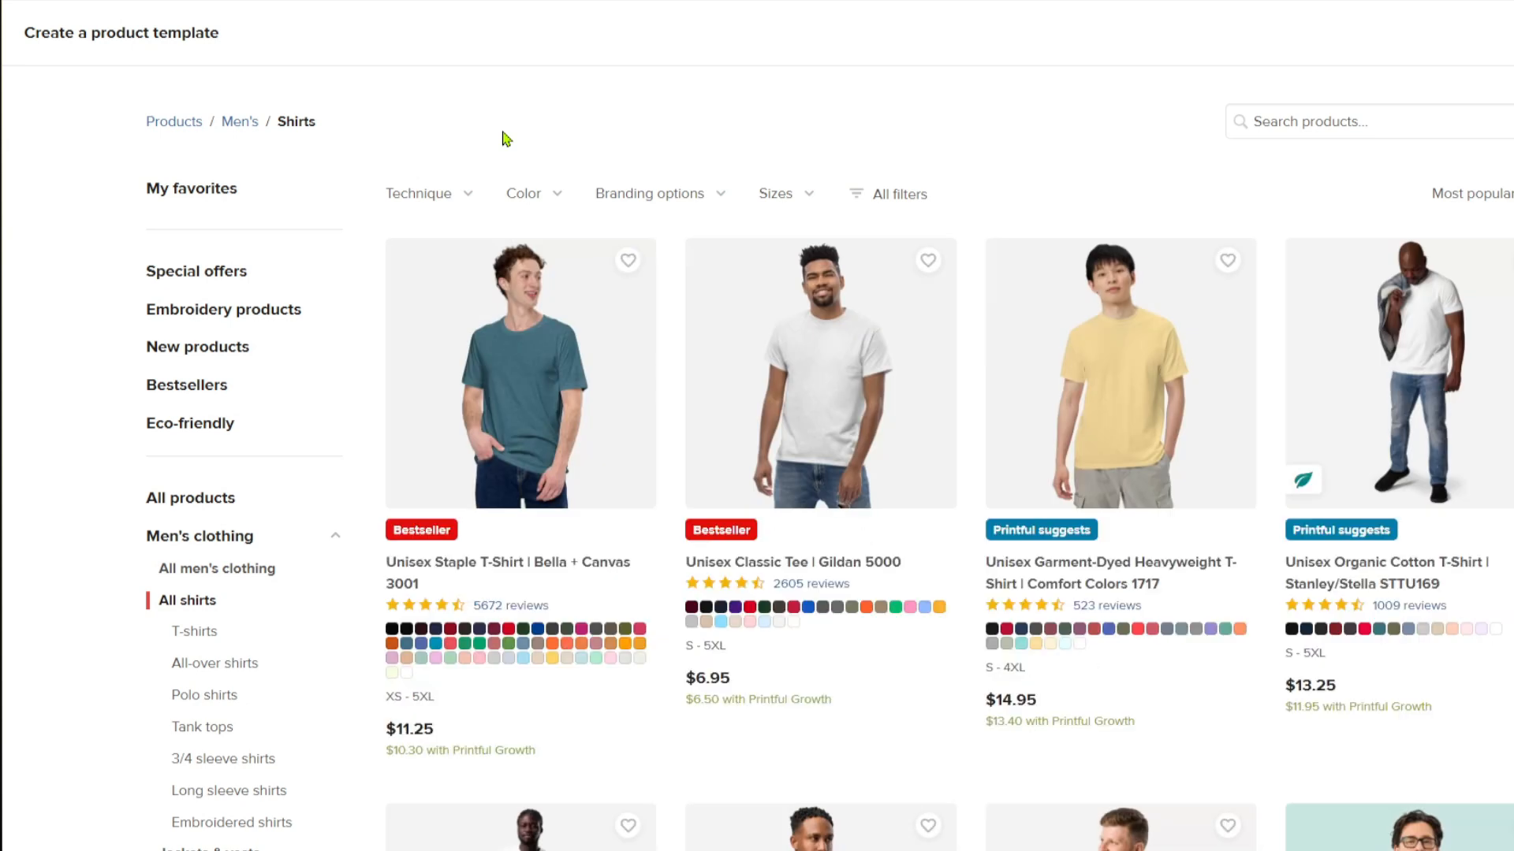
click(523, 433)
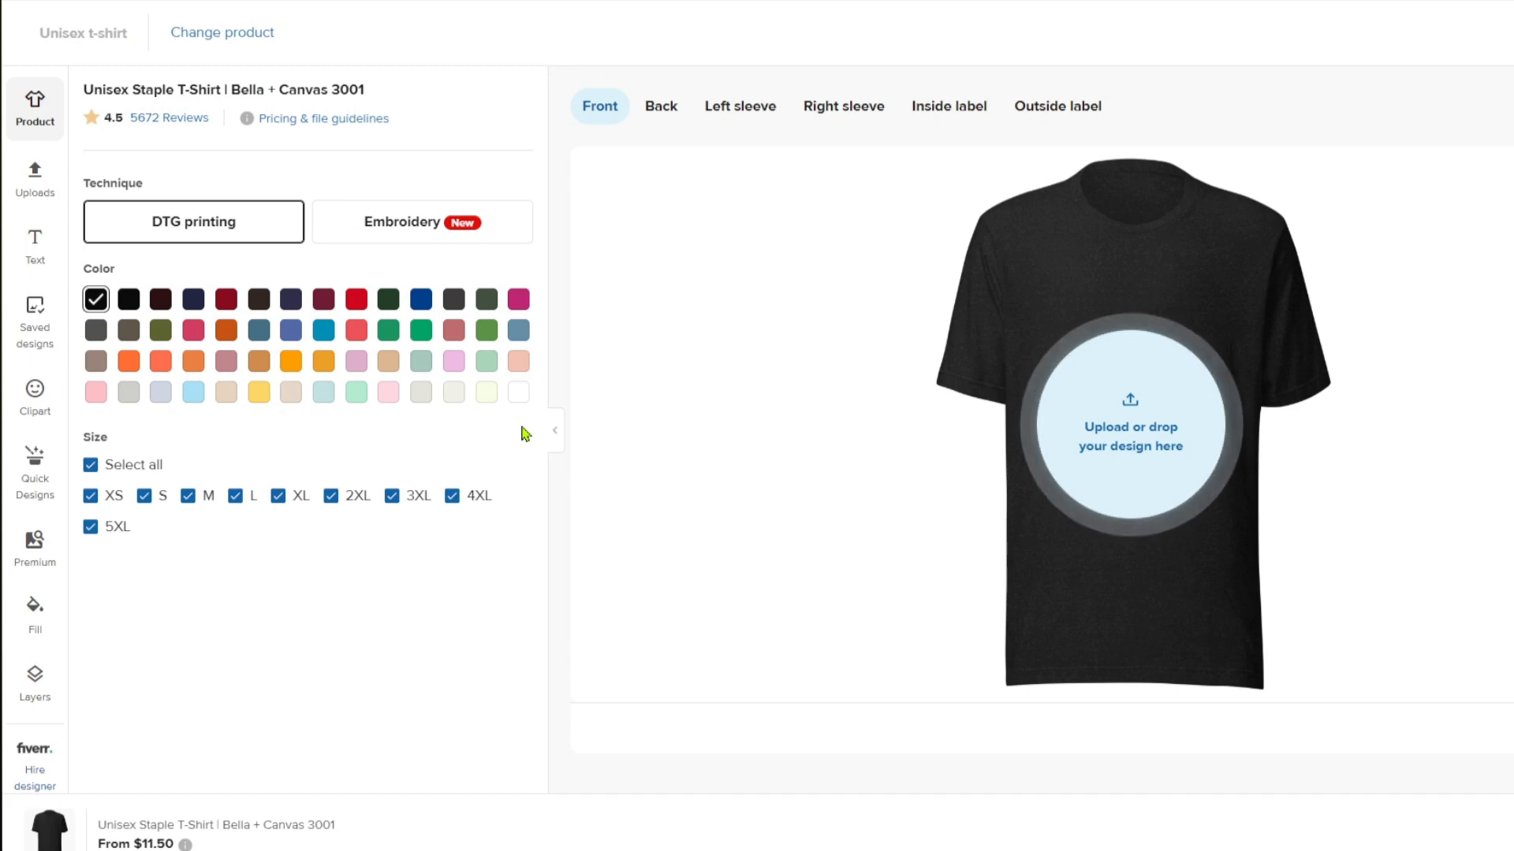
Add nine more shirt colors from the first swatch row, from the second black swatch through dark green, including Cardinal.
click(129, 298)
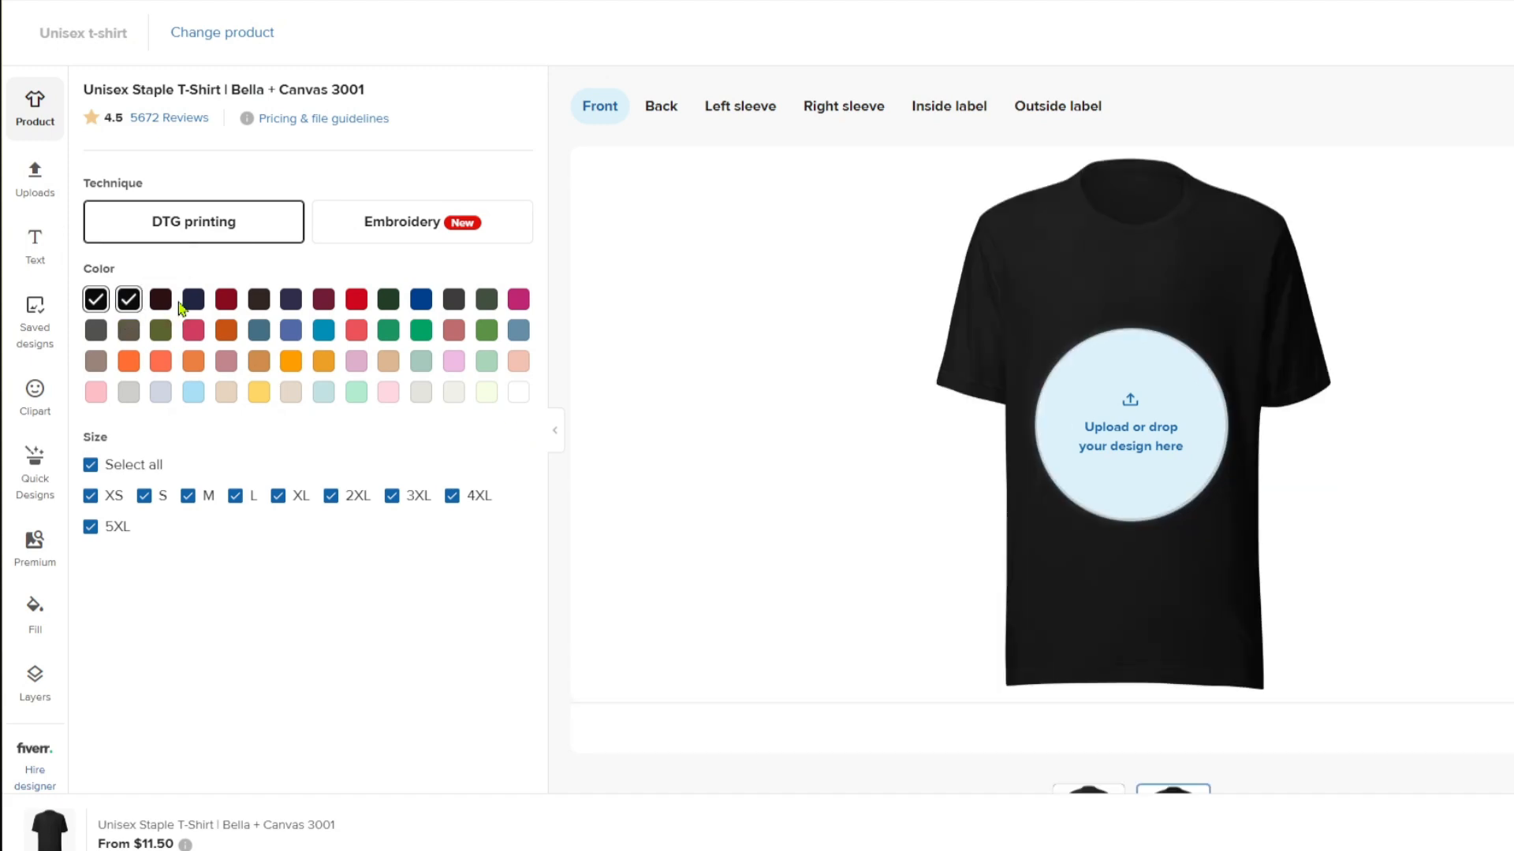
click(160, 299)
click(193, 298)
click(227, 299)
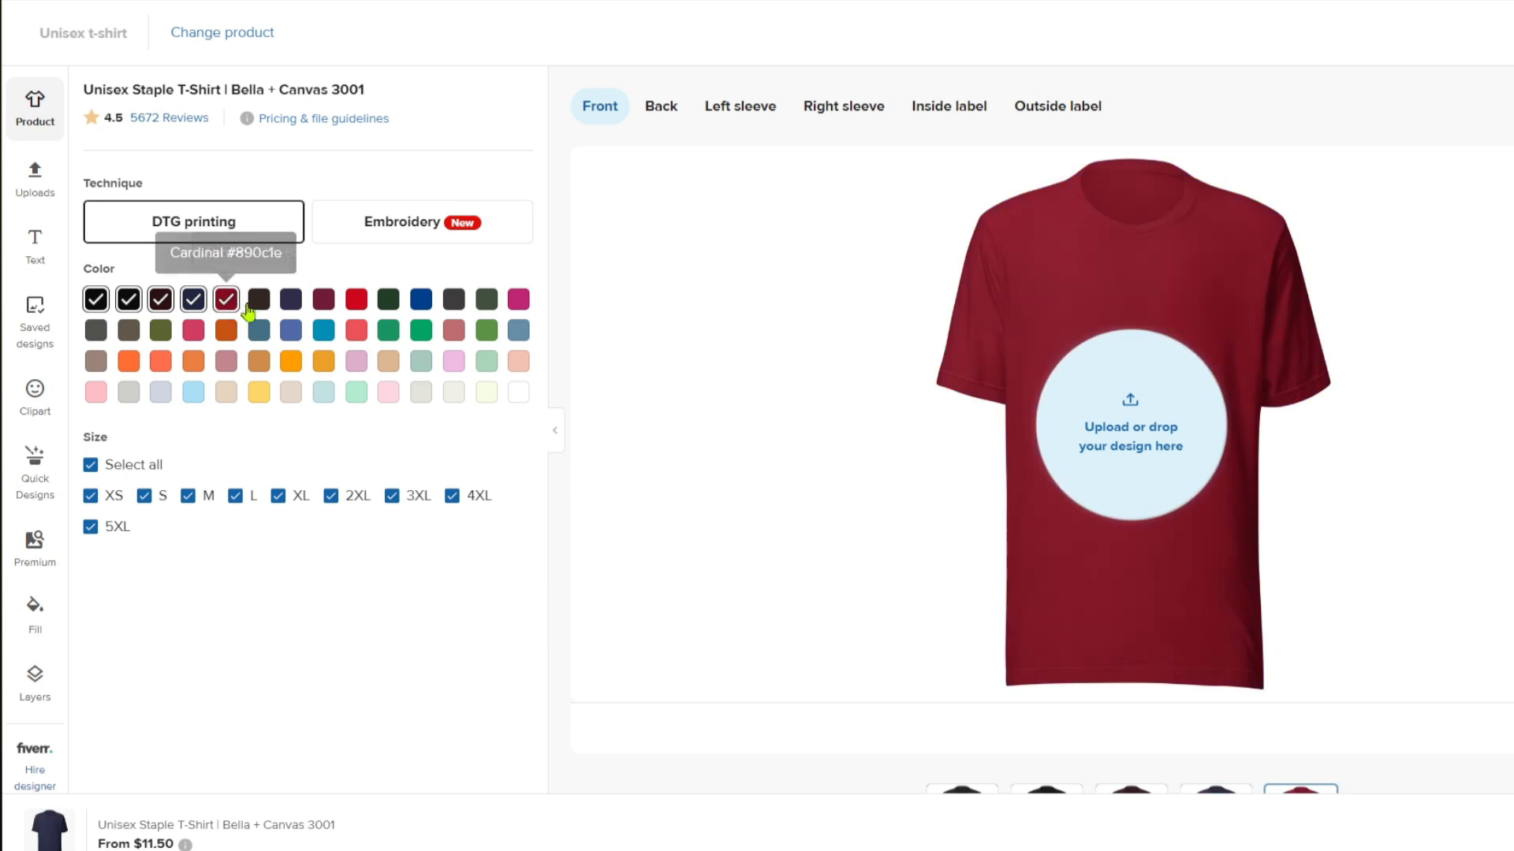
click(258, 299)
click(291, 299)
click(324, 304)
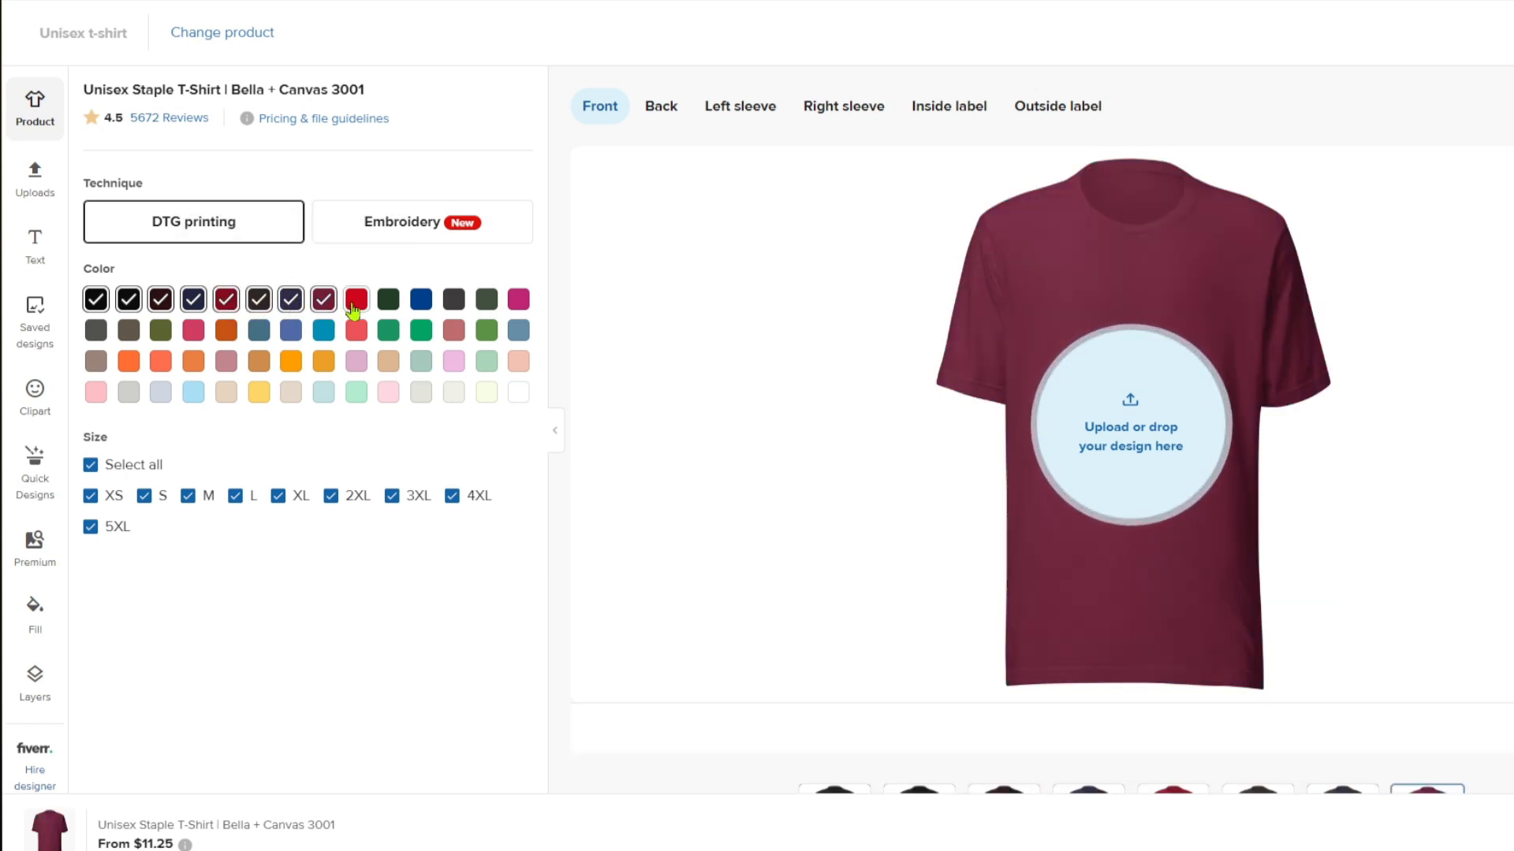
click(356, 301)
click(388, 301)
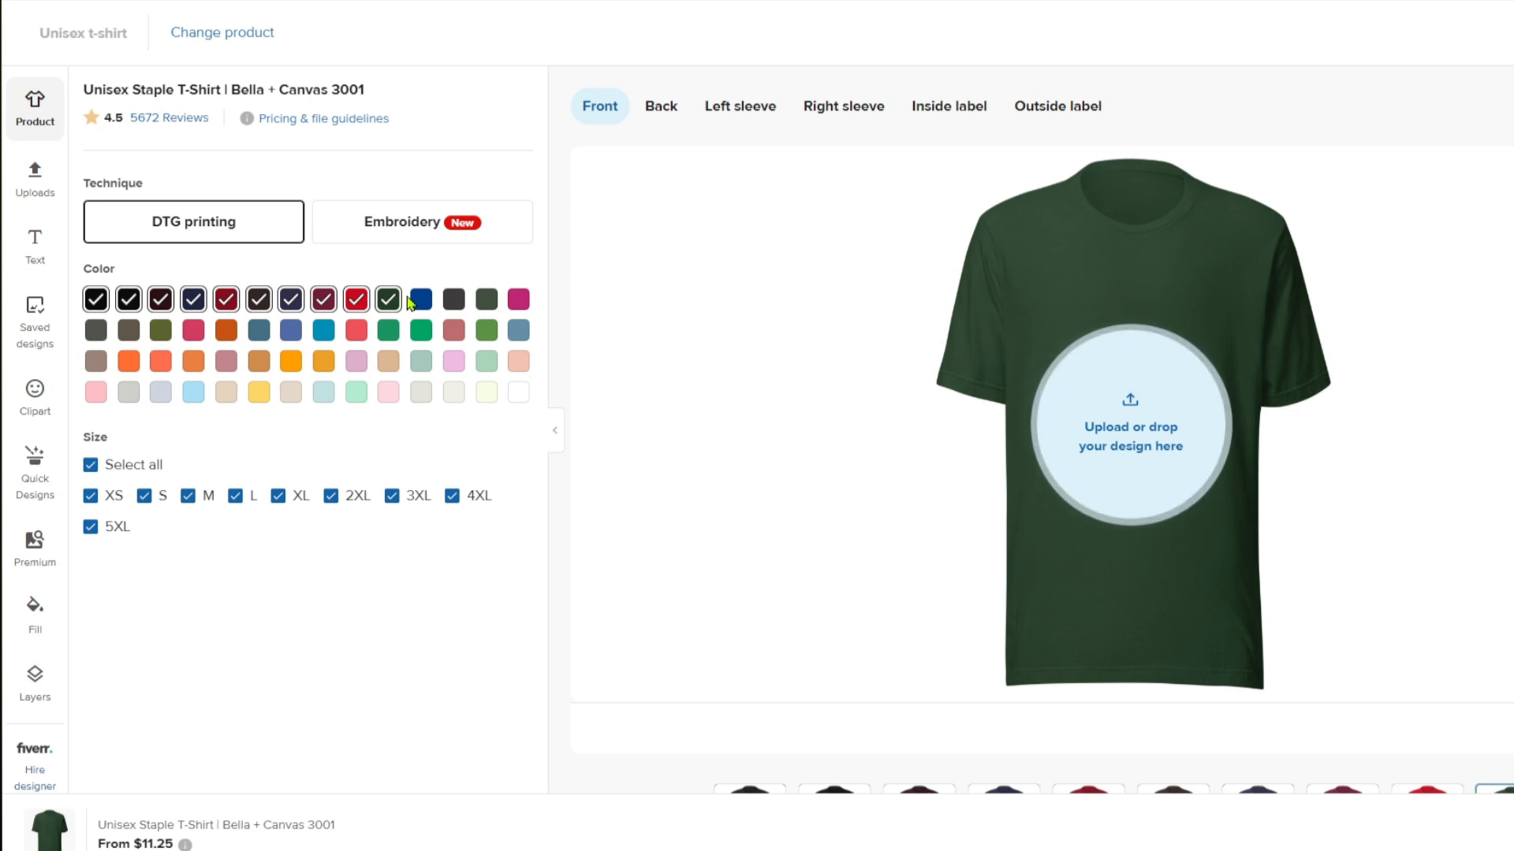
Preview the T-shirt's other print placements, including the sleeves and labels, and return to the front view.
click(661, 108)
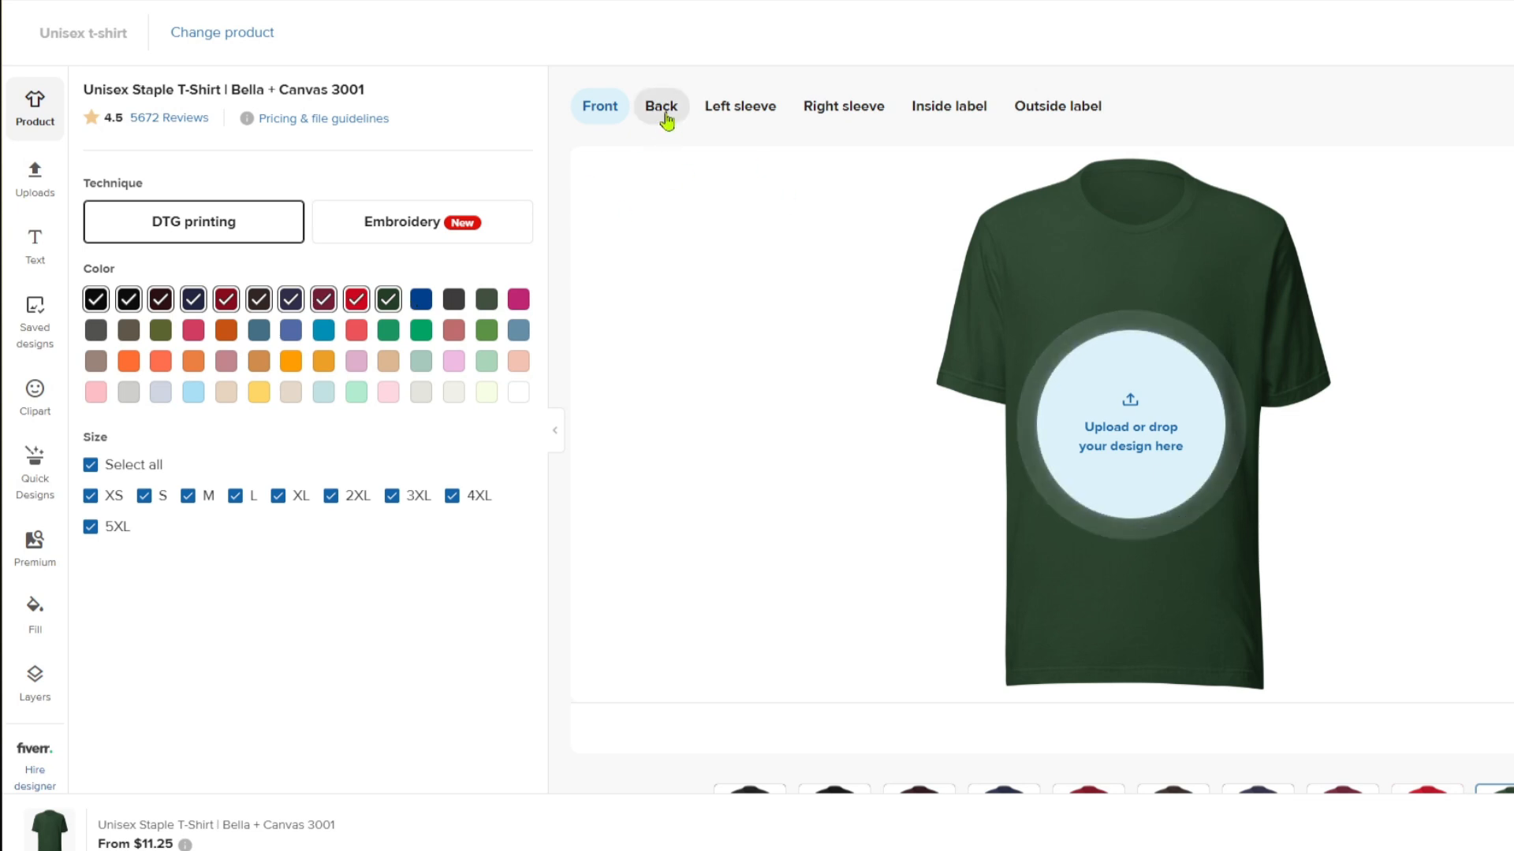
click(741, 120)
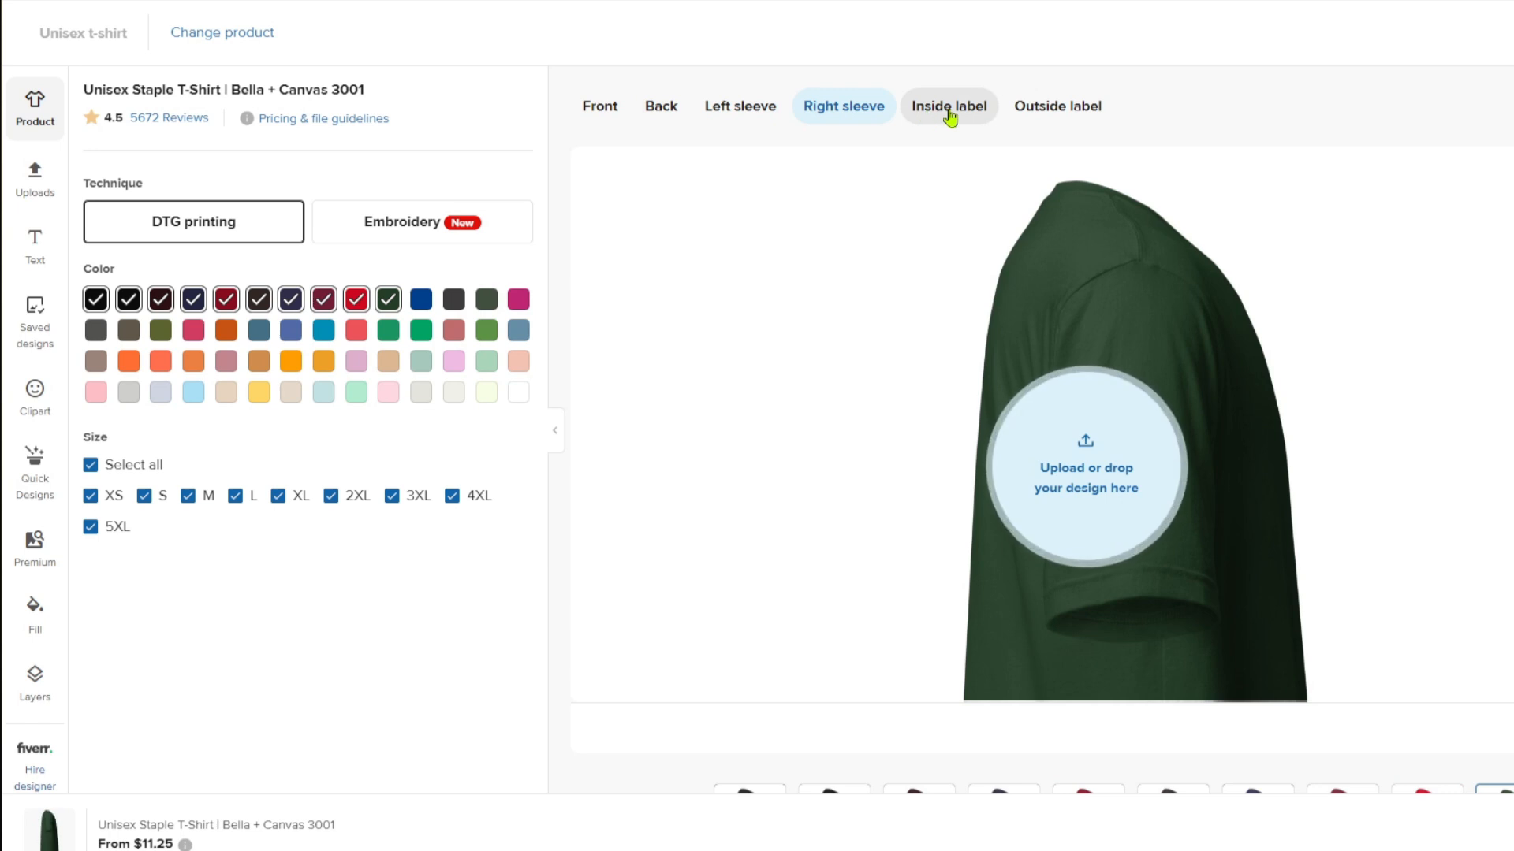
click(934, 114)
click(1009, 116)
click(607, 106)
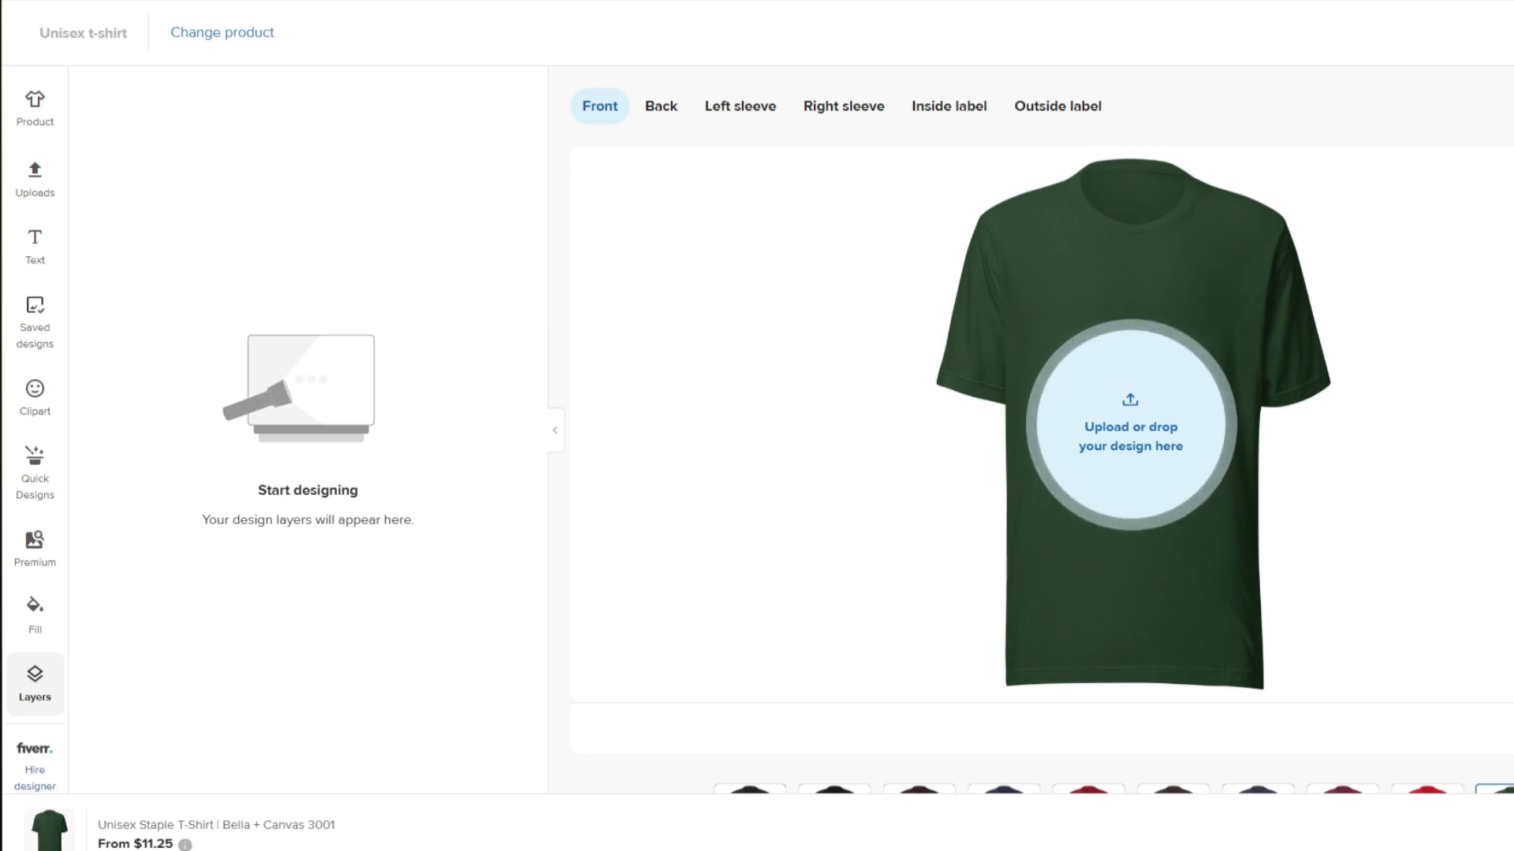
Apply the What-is-Bitcoin_OTP.jpg image from the file library to the front of the T-shirt.
click(1151, 397)
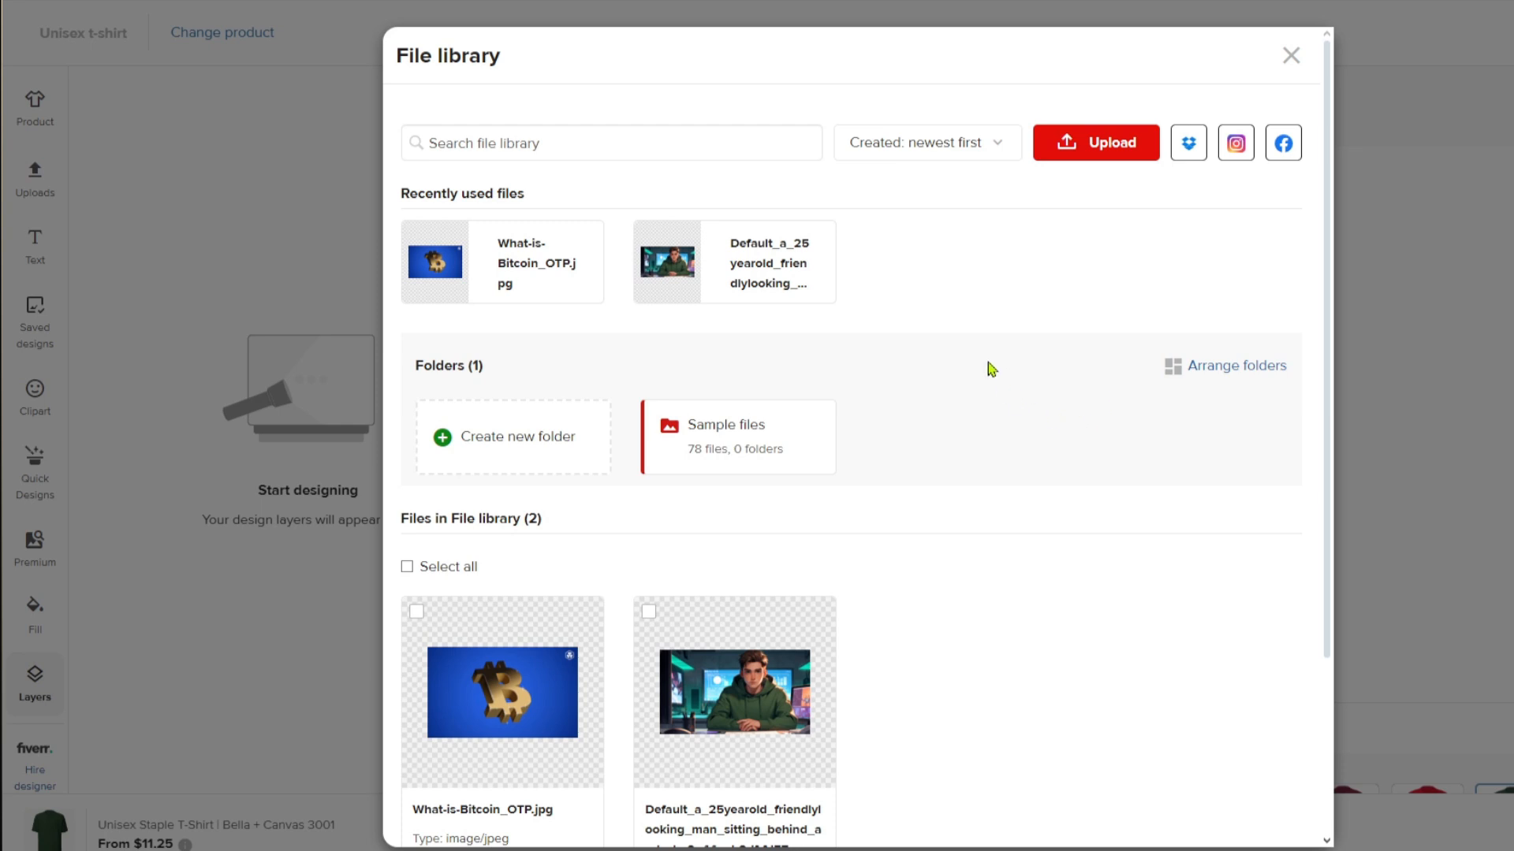
scroll(990, 369, down, 2)
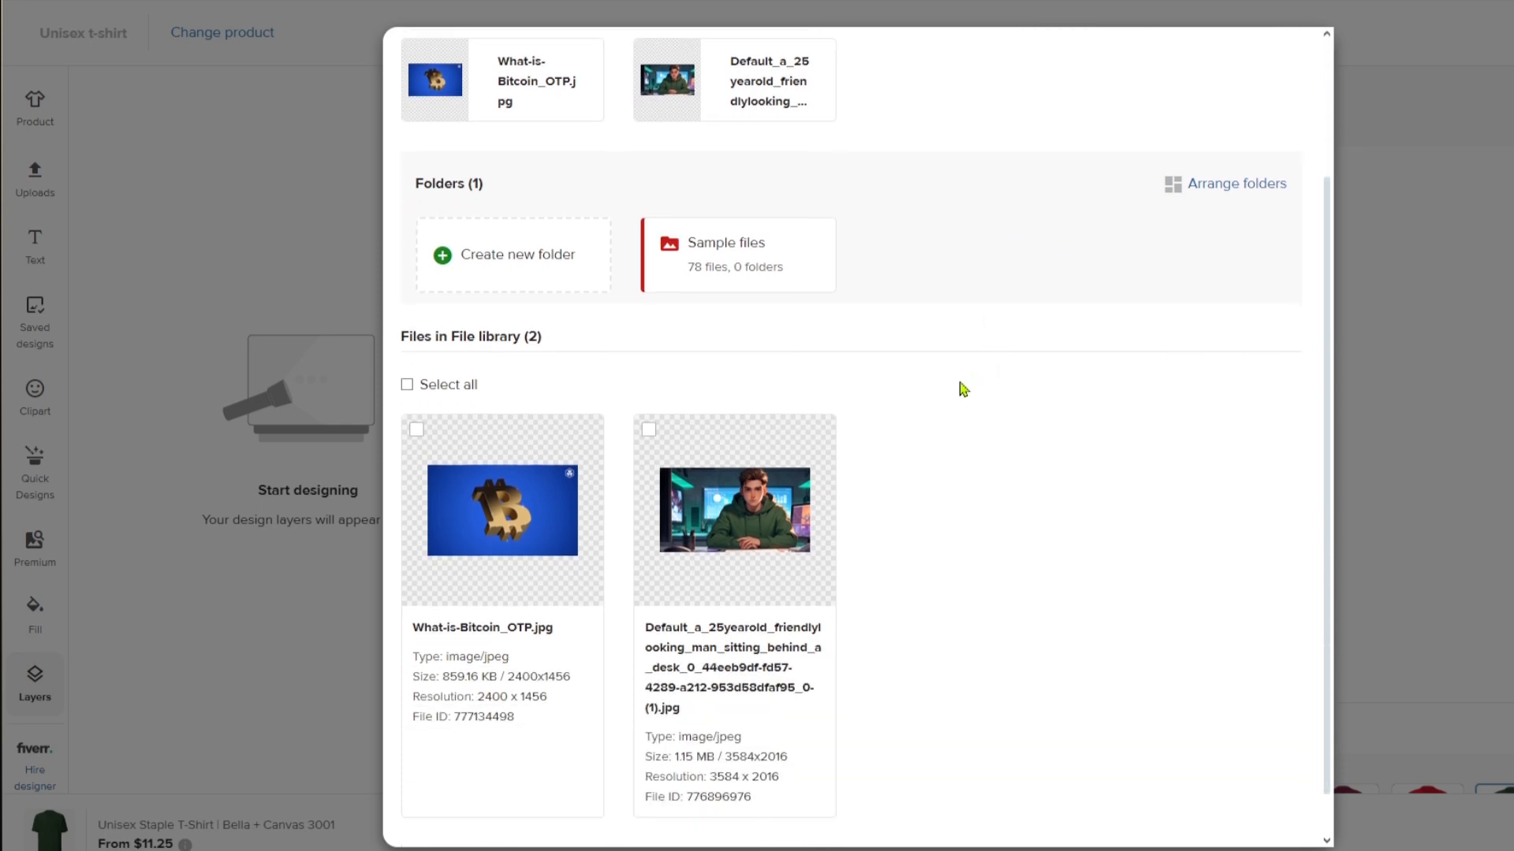
scroll(963, 390, up, 2)
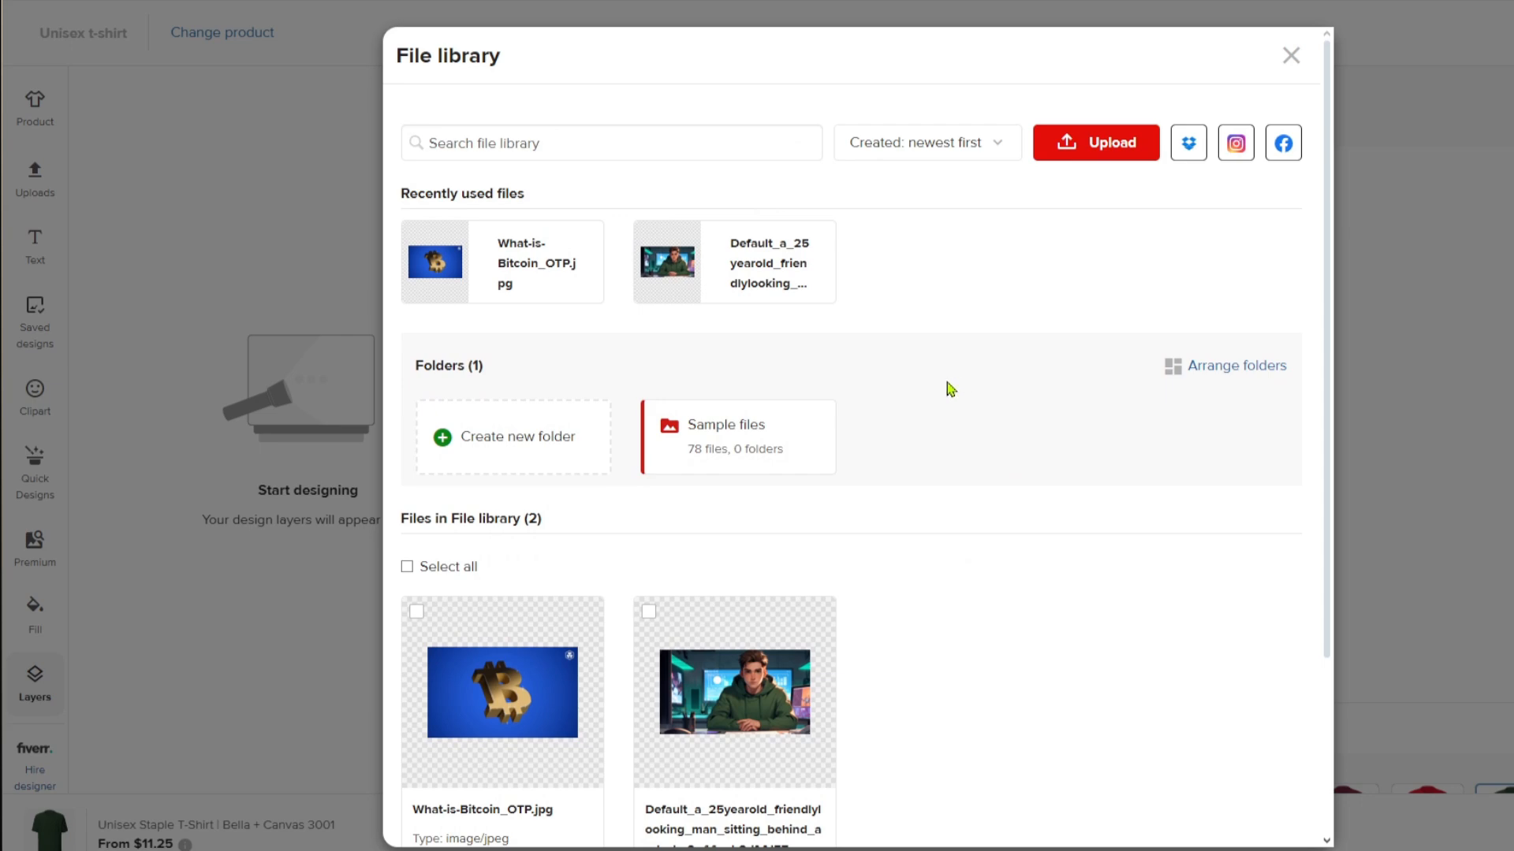
mouse_move(665, 306)
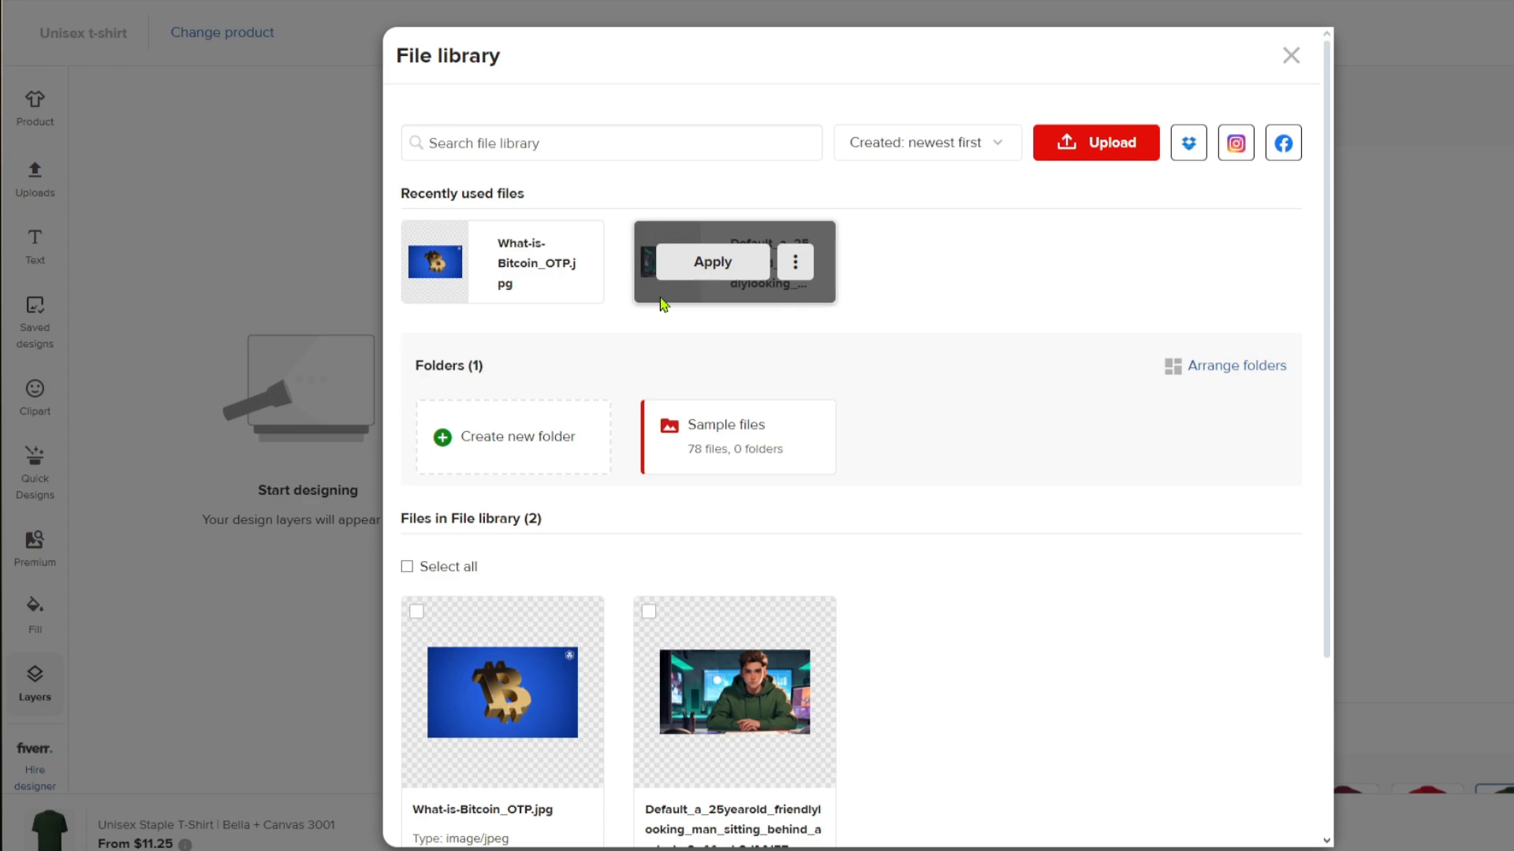
click(1124, 160)
click(884, 309)
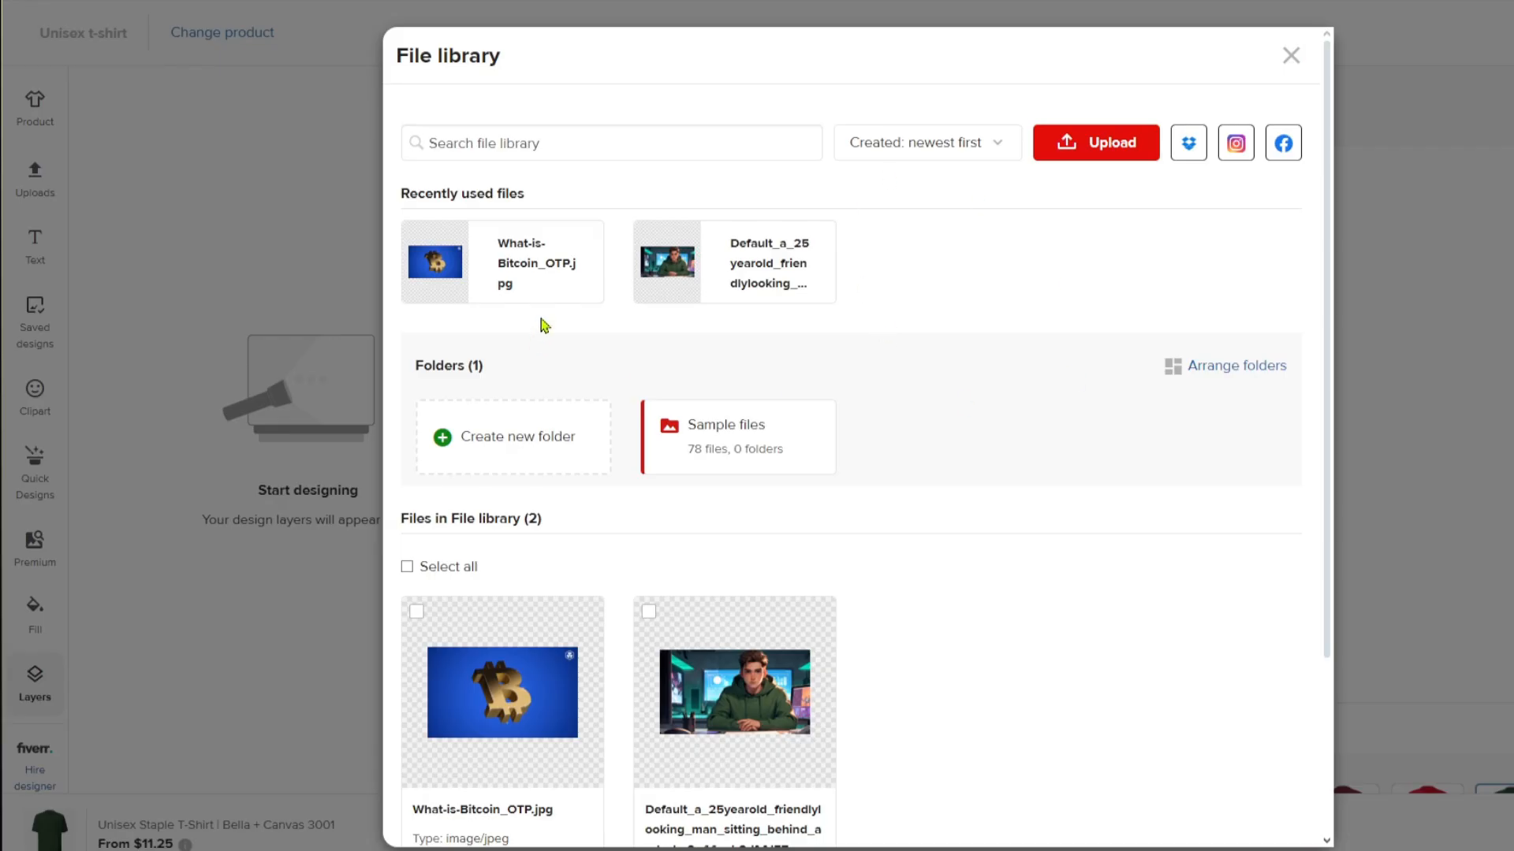
mouse_move(473, 270)
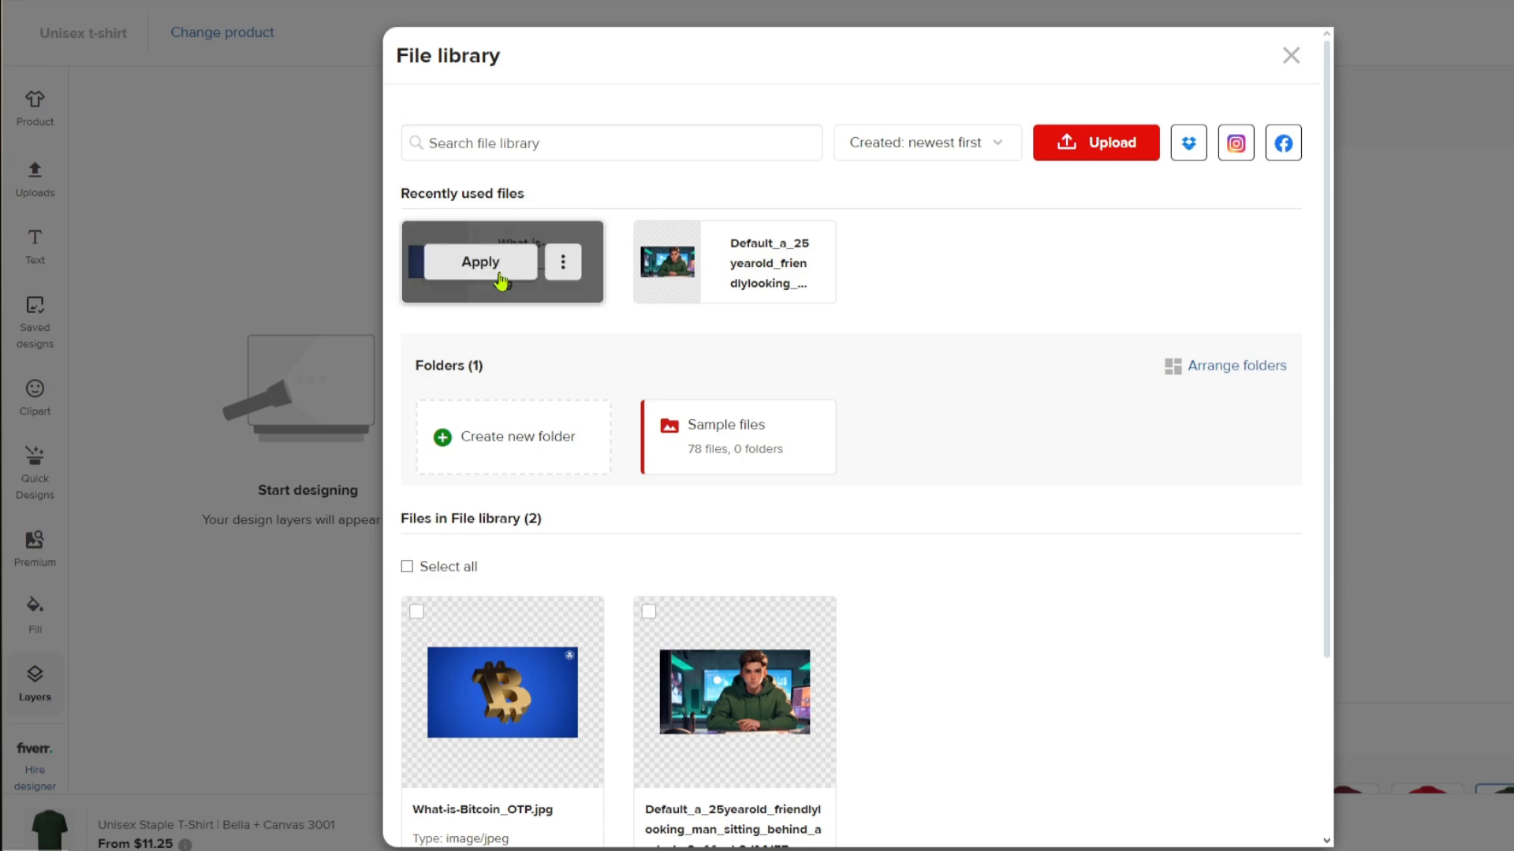
click(482, 266)
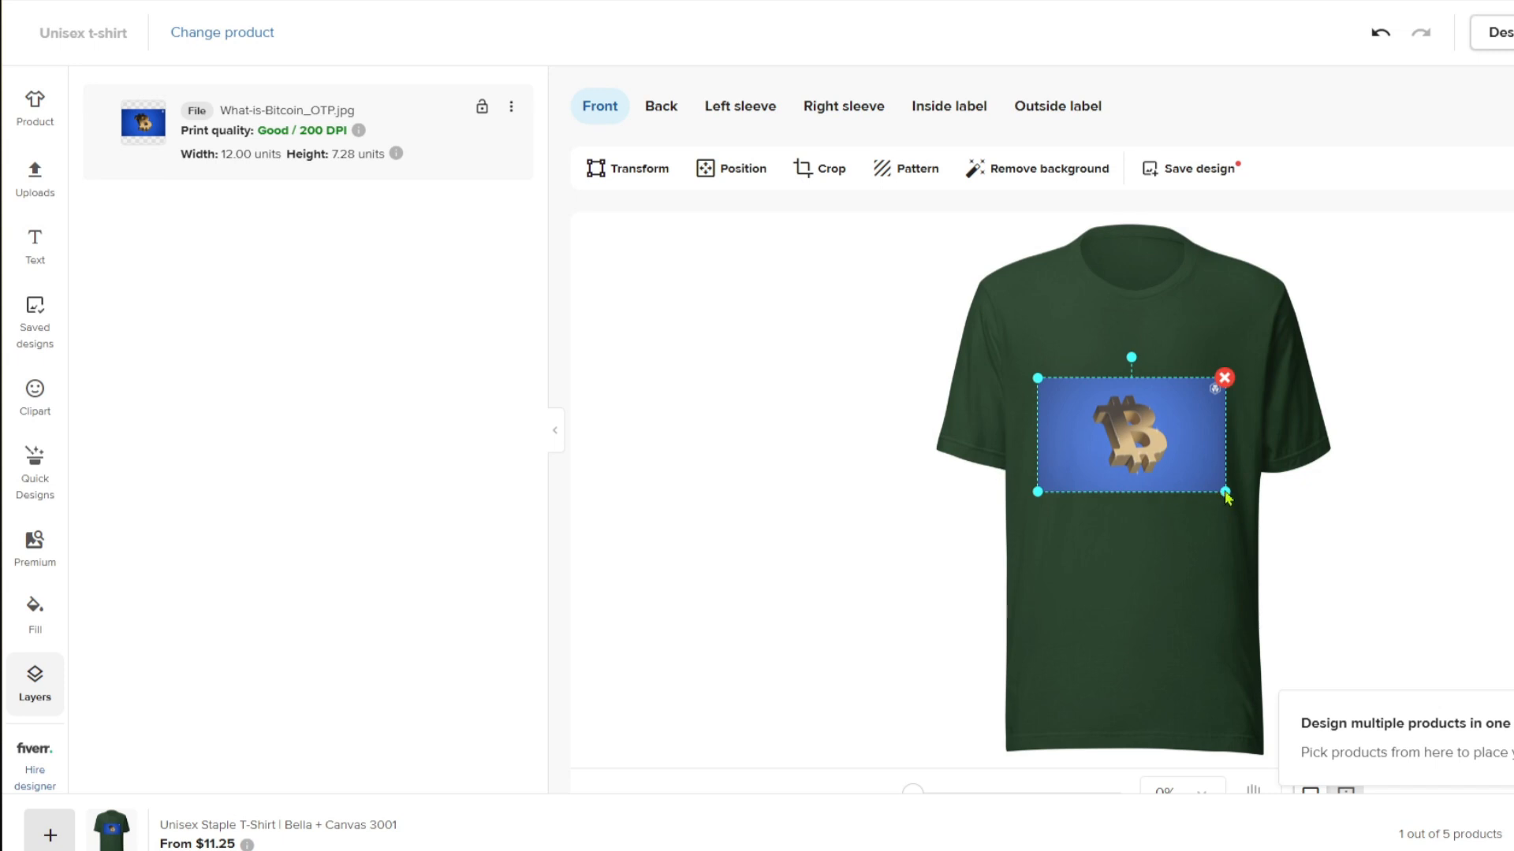
Enlarge the Bitcoin image on the shirt front to about 18.2 by 11 units and remove its background.
drag(1225, 492, 1338, 573)
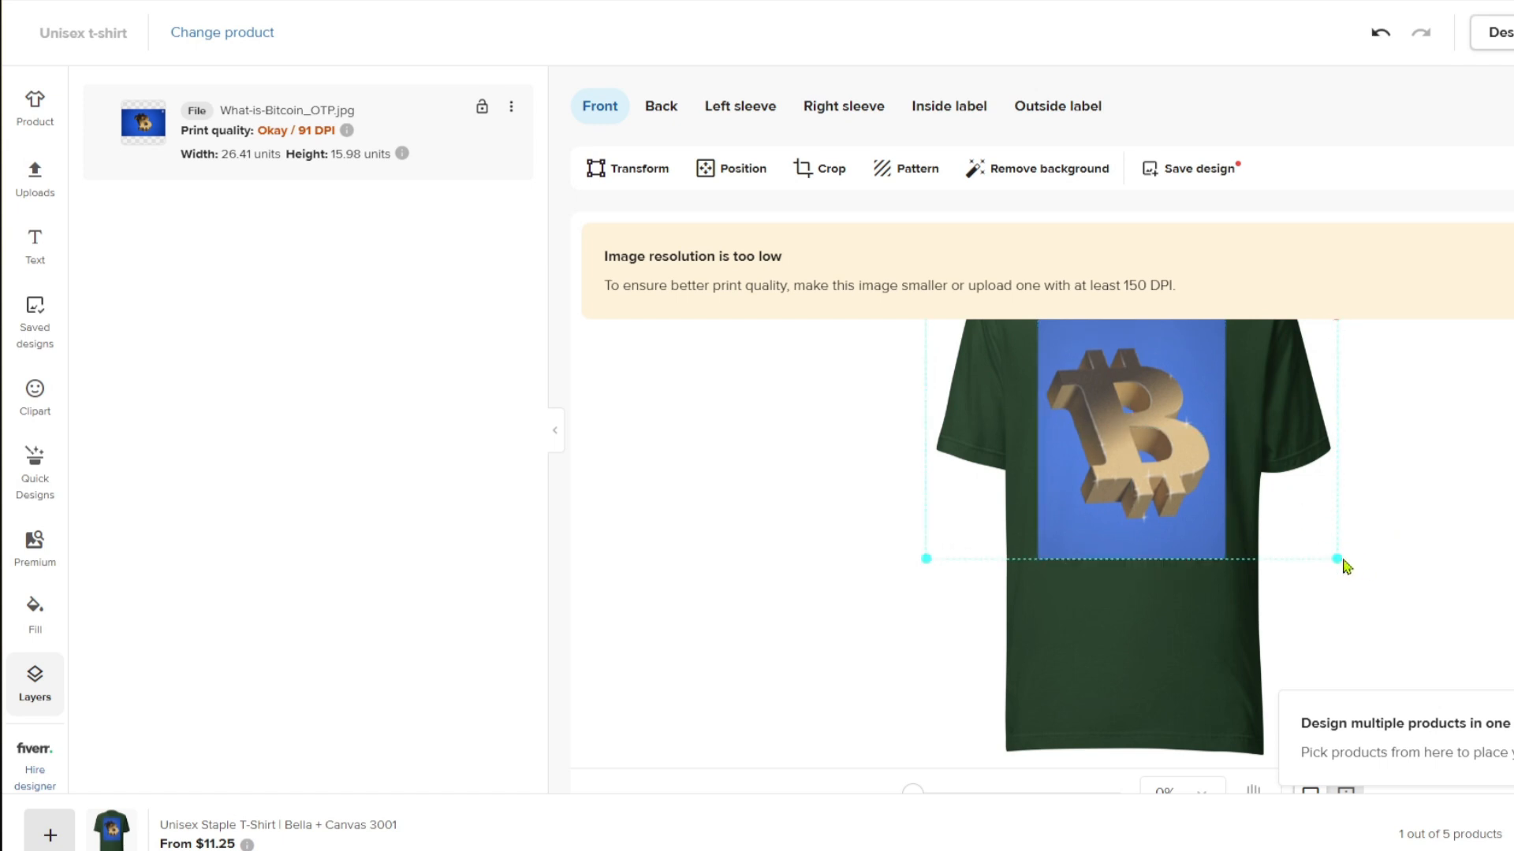
drag(1338, 560, 1280, 512)
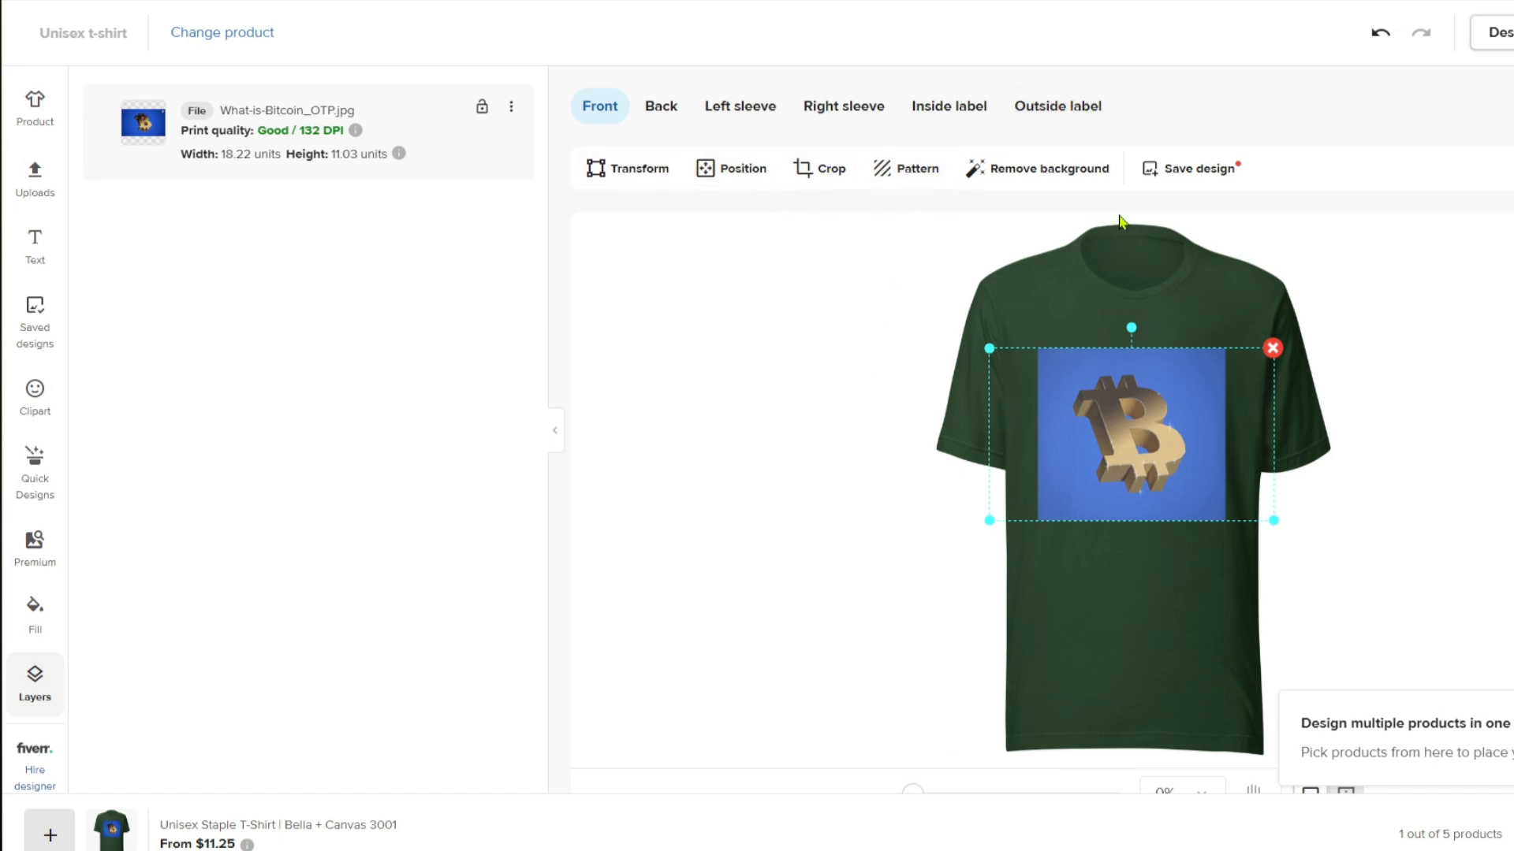
click(1039, 169)
key(Return)
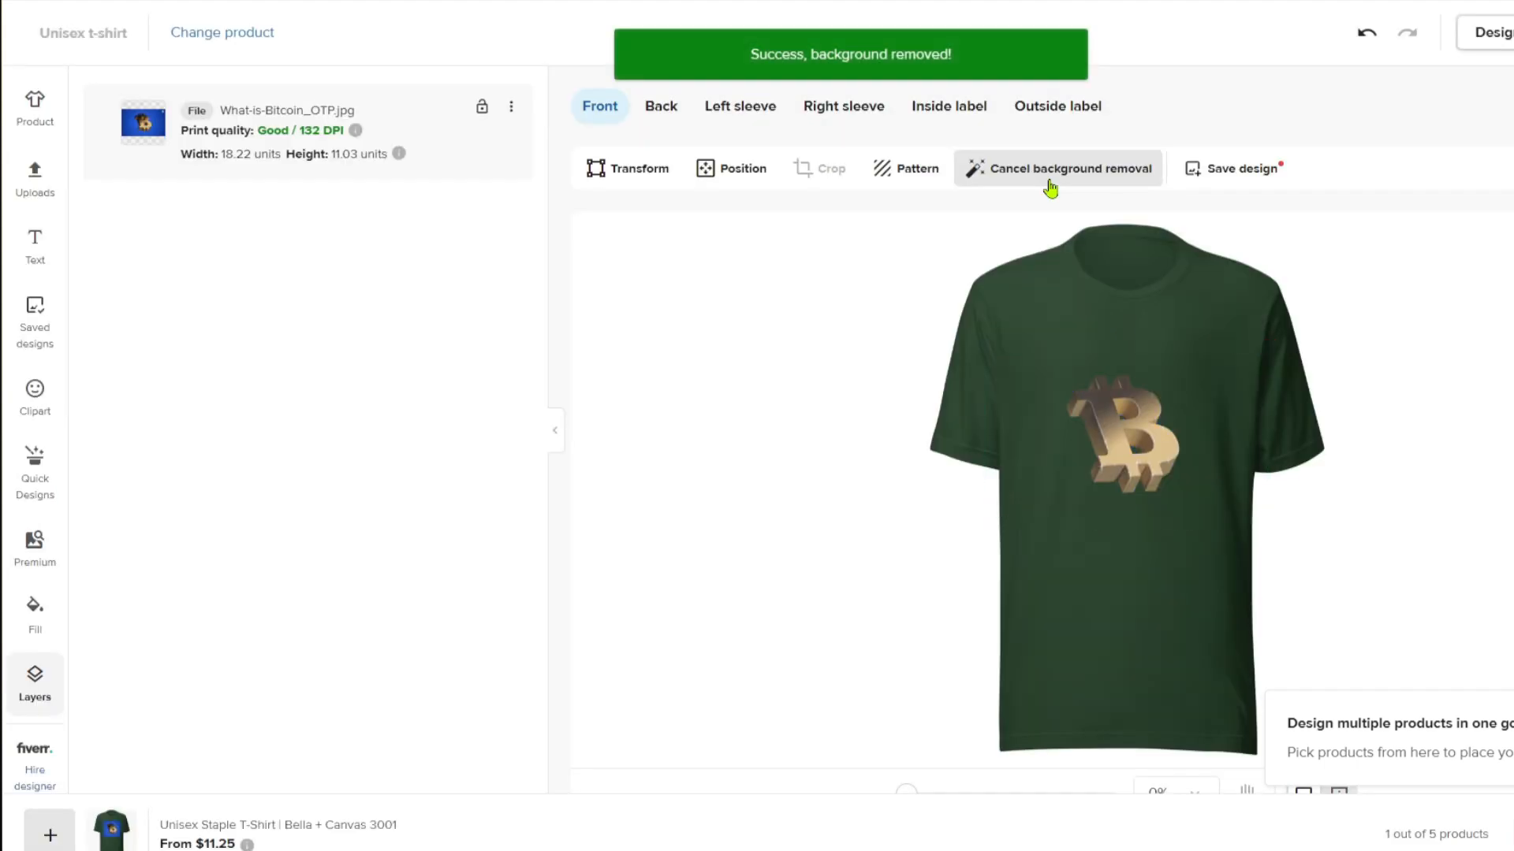
click(1214, 441)
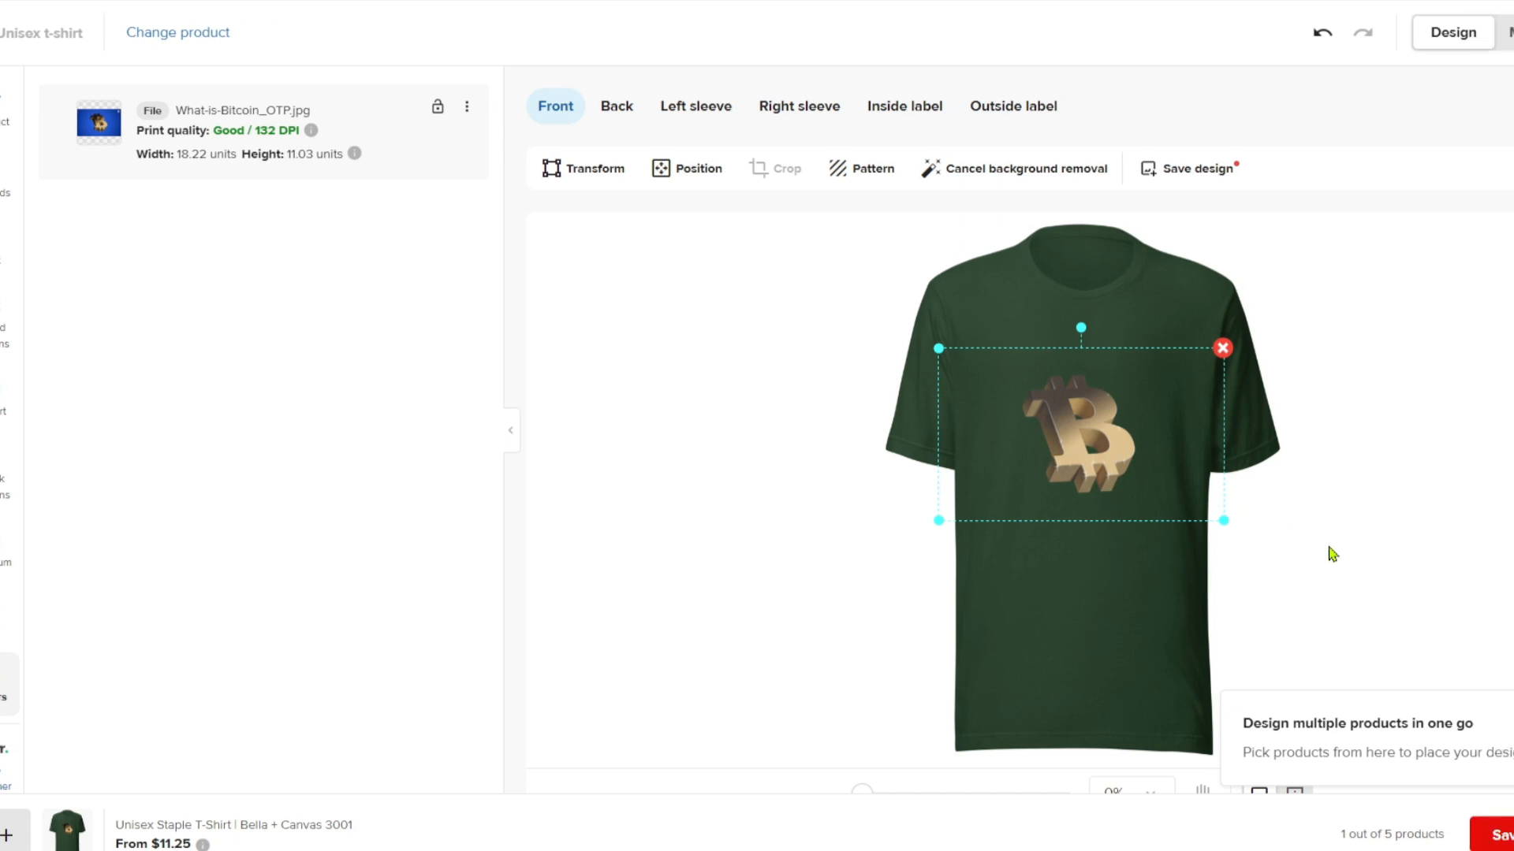
Save the T-shirt design to the product templates and start adding the new Unisex t-shirt template to the store.
click(1490, 834)
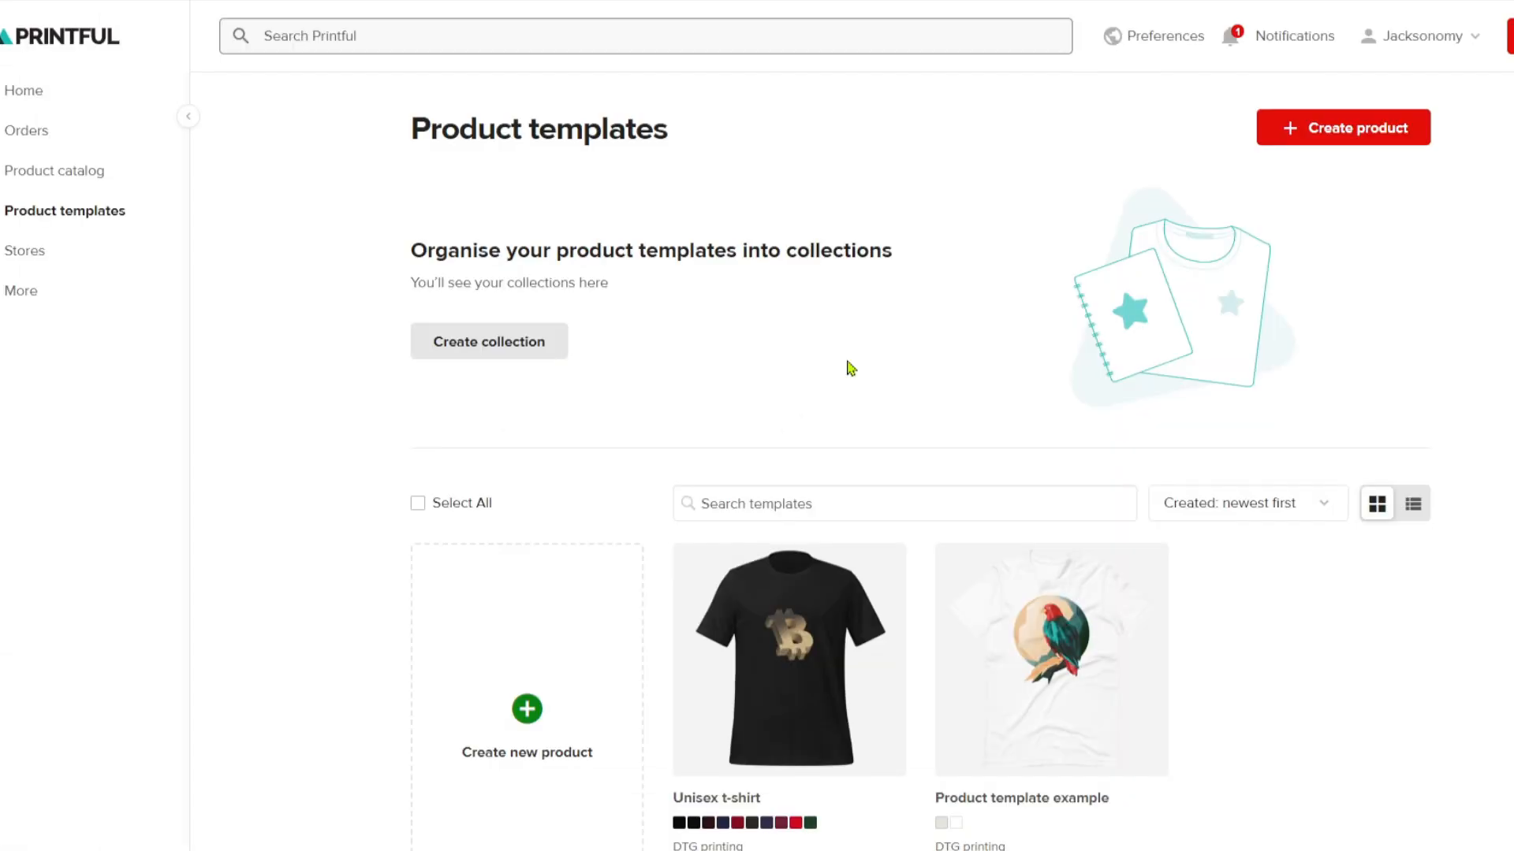
scroll(875, 323, down, 4)
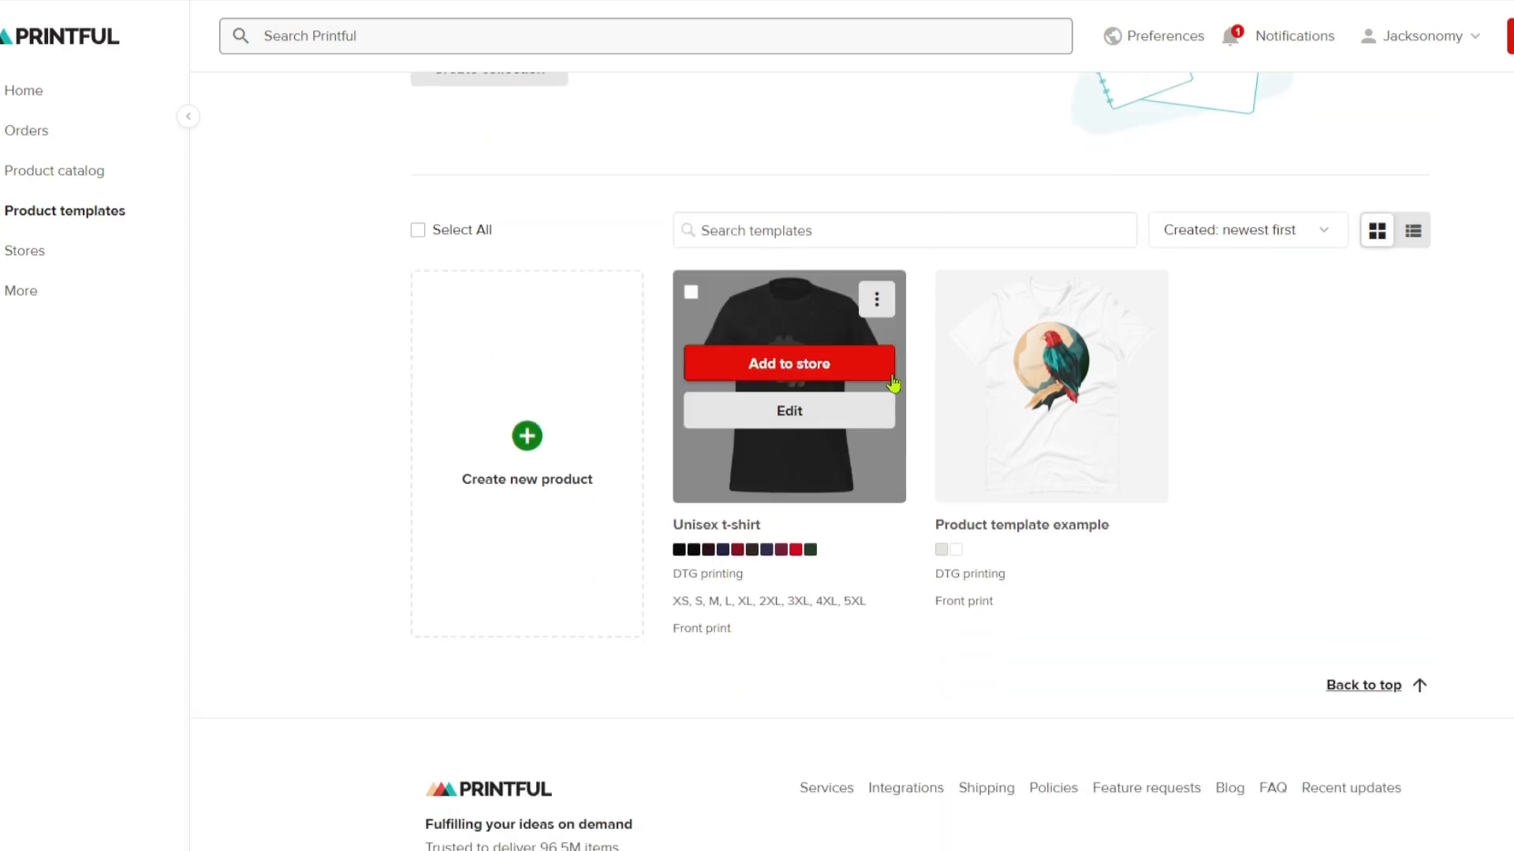
mouse_move(788, 410)
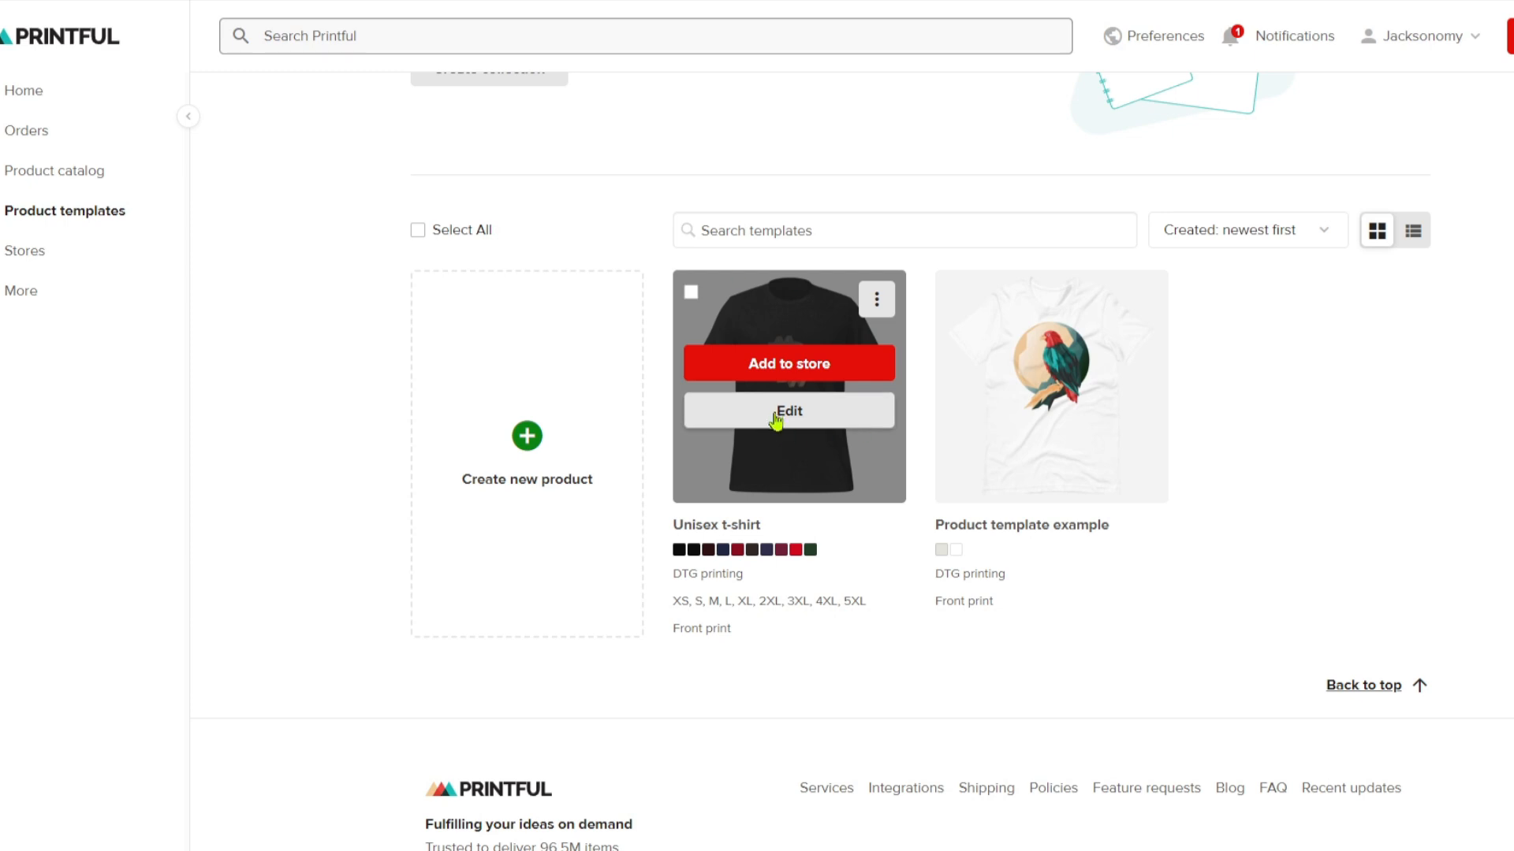
click(787, 365)
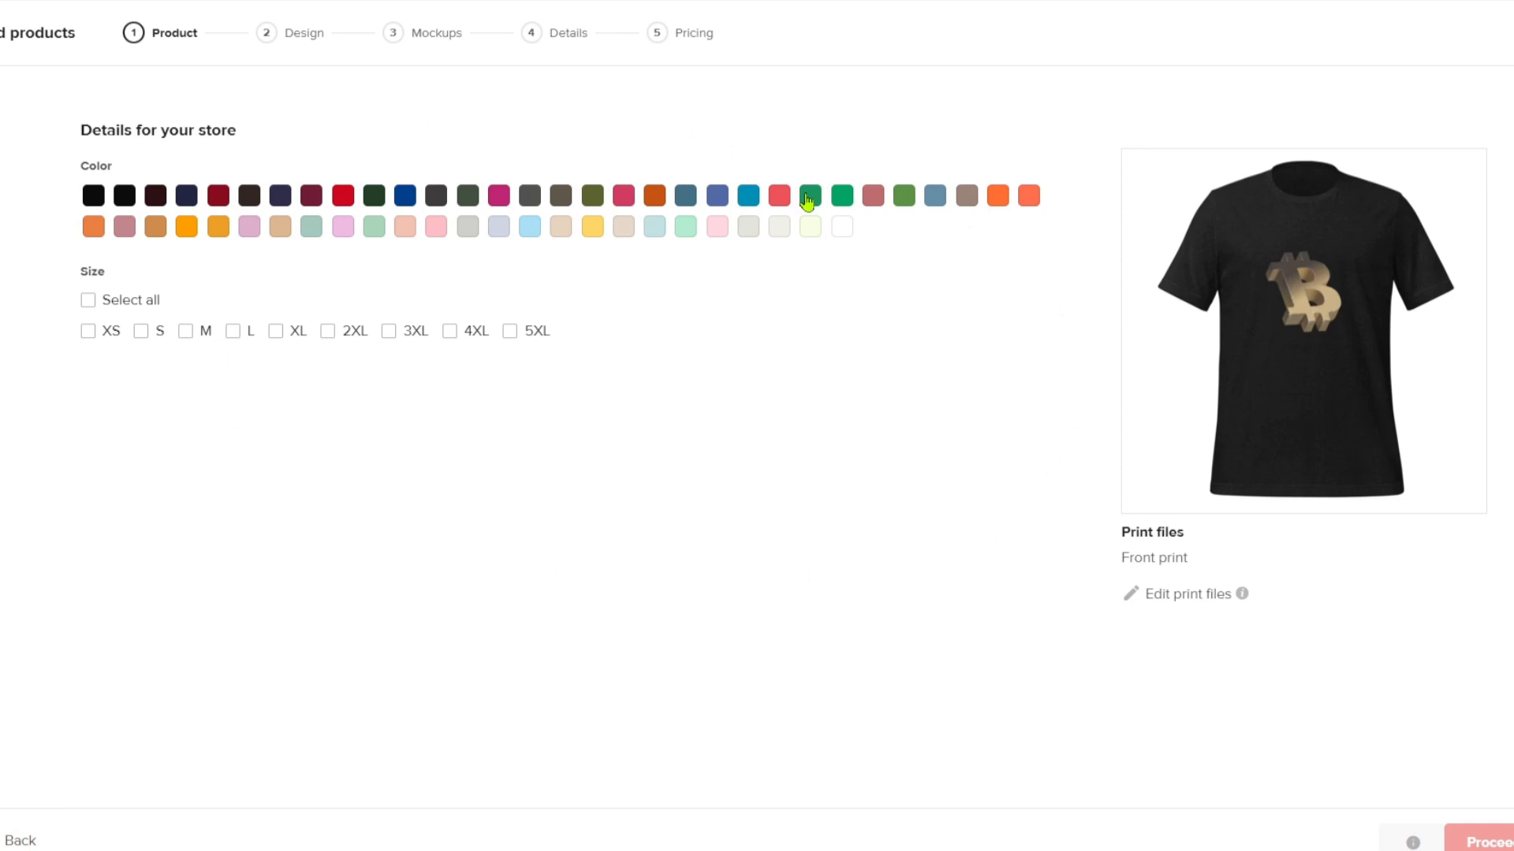
Select the first eight shirt colors, including Heather Midnight Navy, in all sizes for the store and proceed to the mockup choice.
click(93, 199)
click(125, 198)
click(155, 199)
click(189, 202)
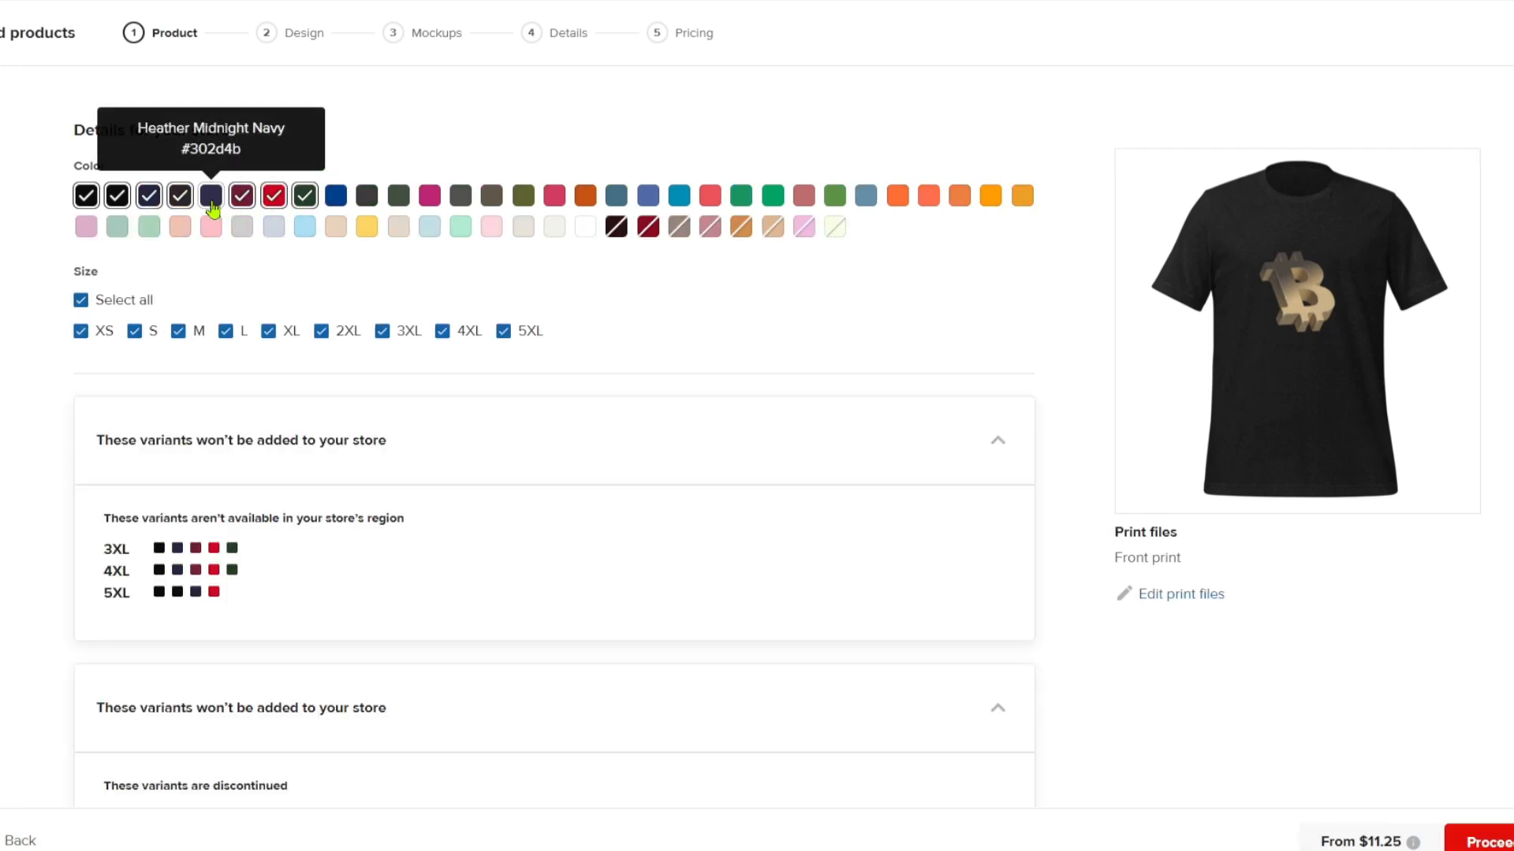
click(211, 199)
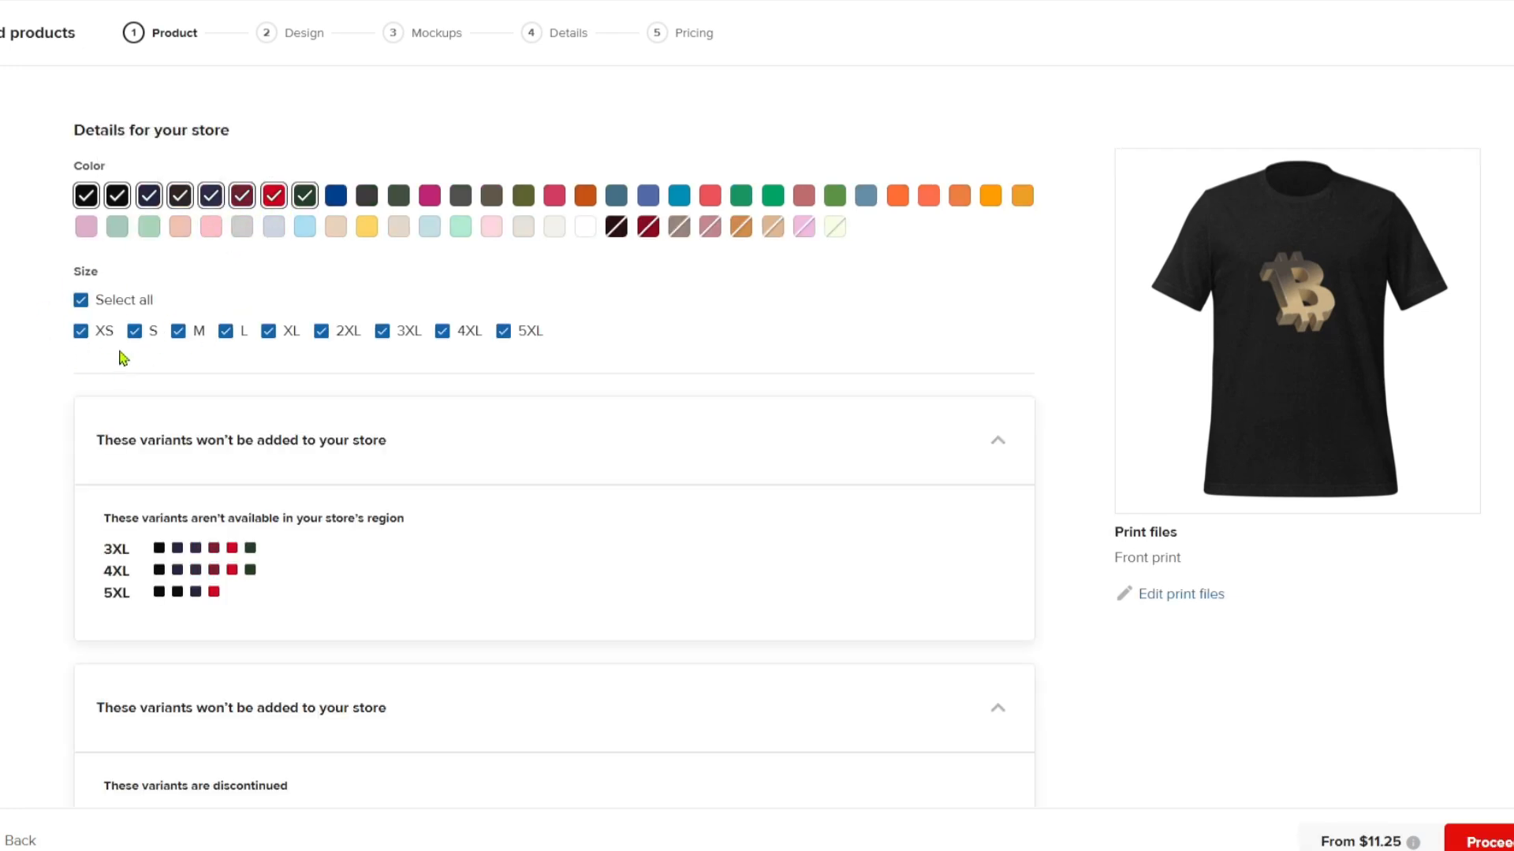
scroll(120, 355, down, 2)
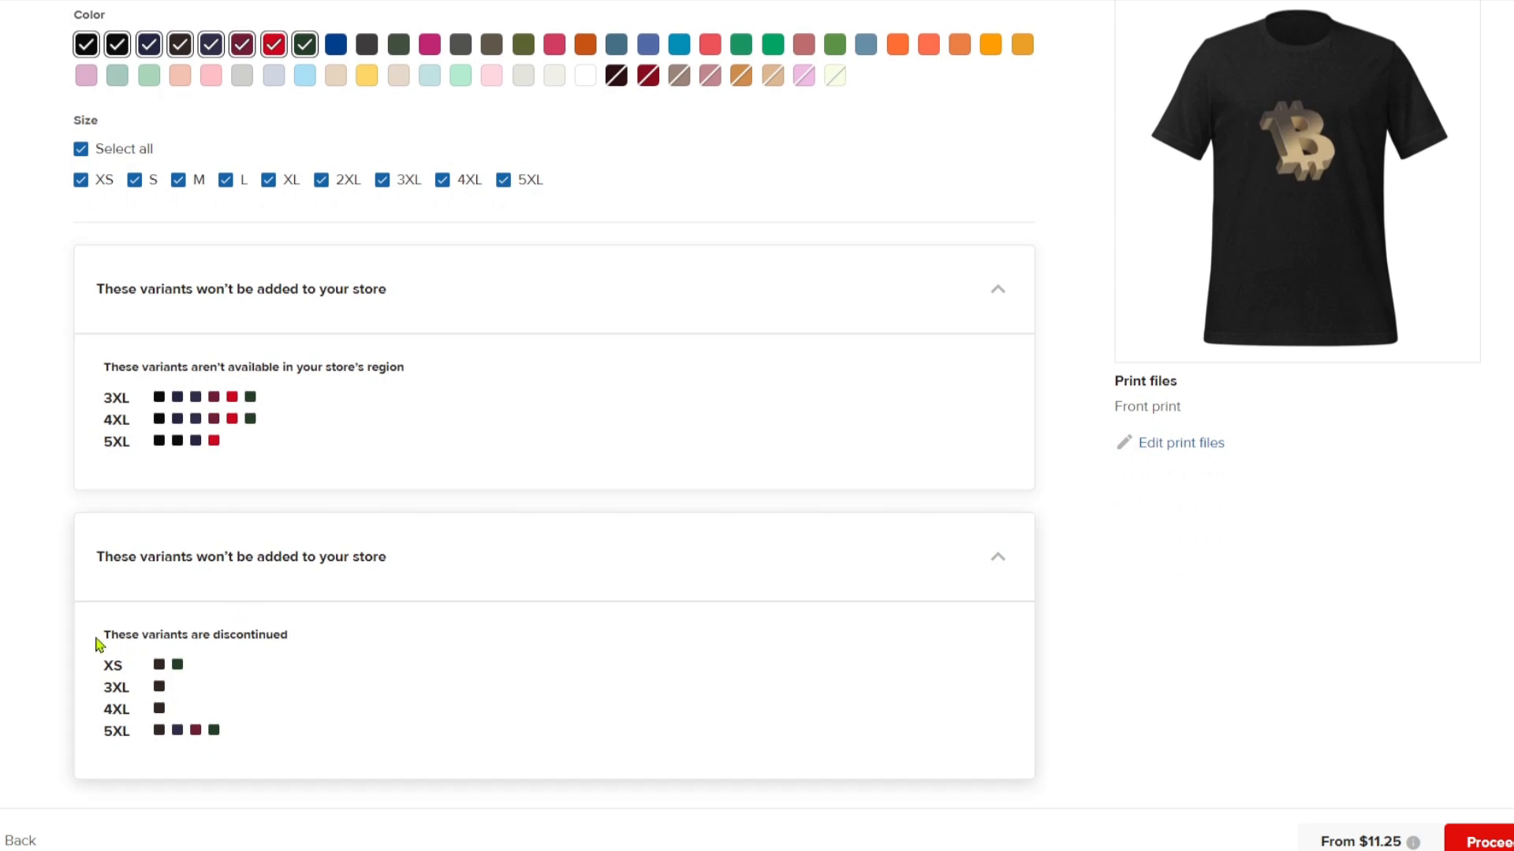
drag(98, 644, 259, 652)
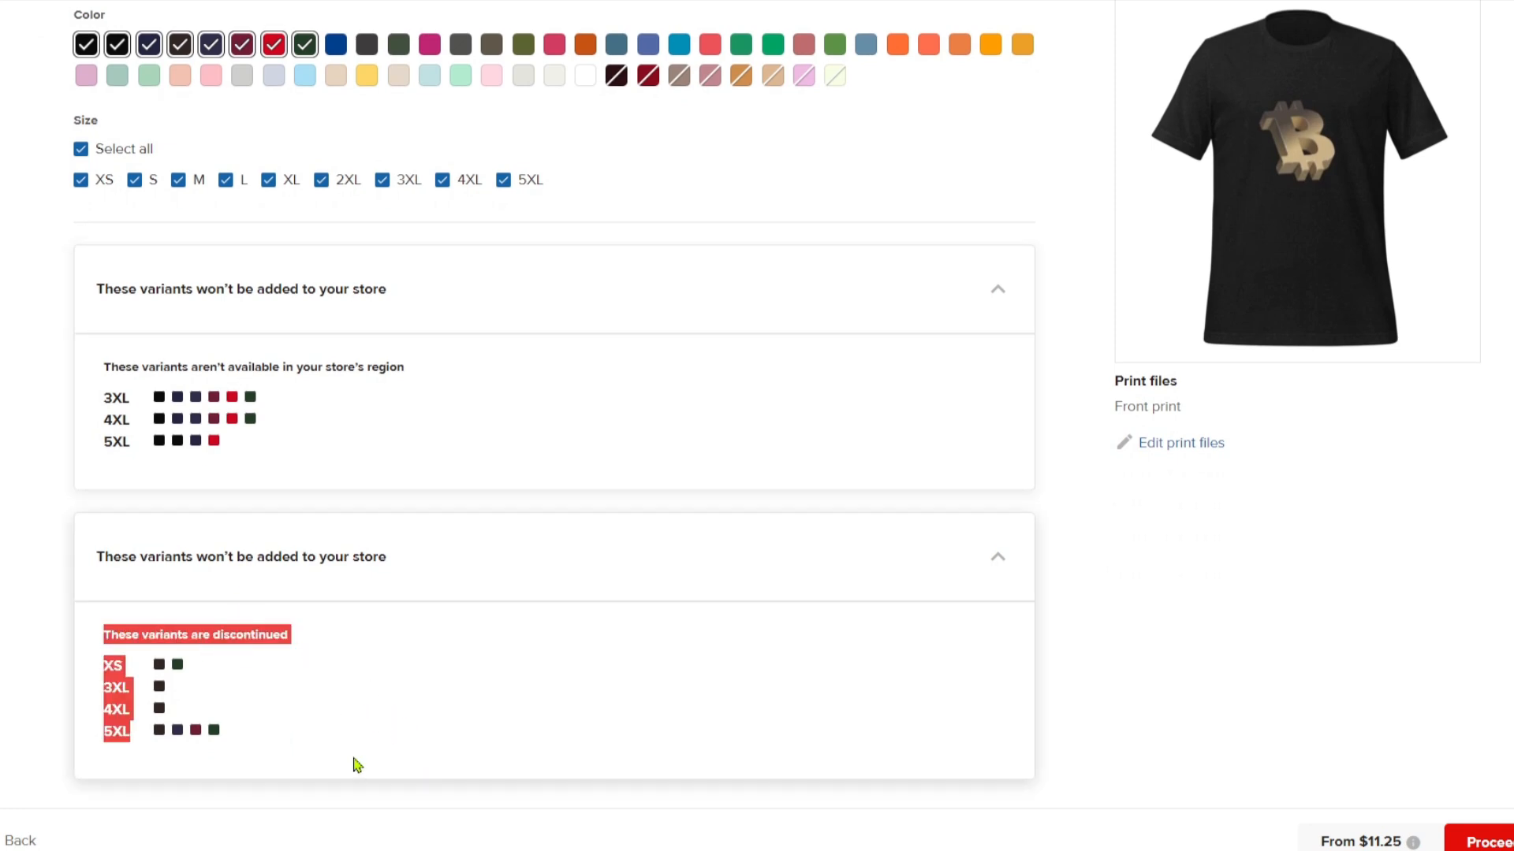
click(400, 764)
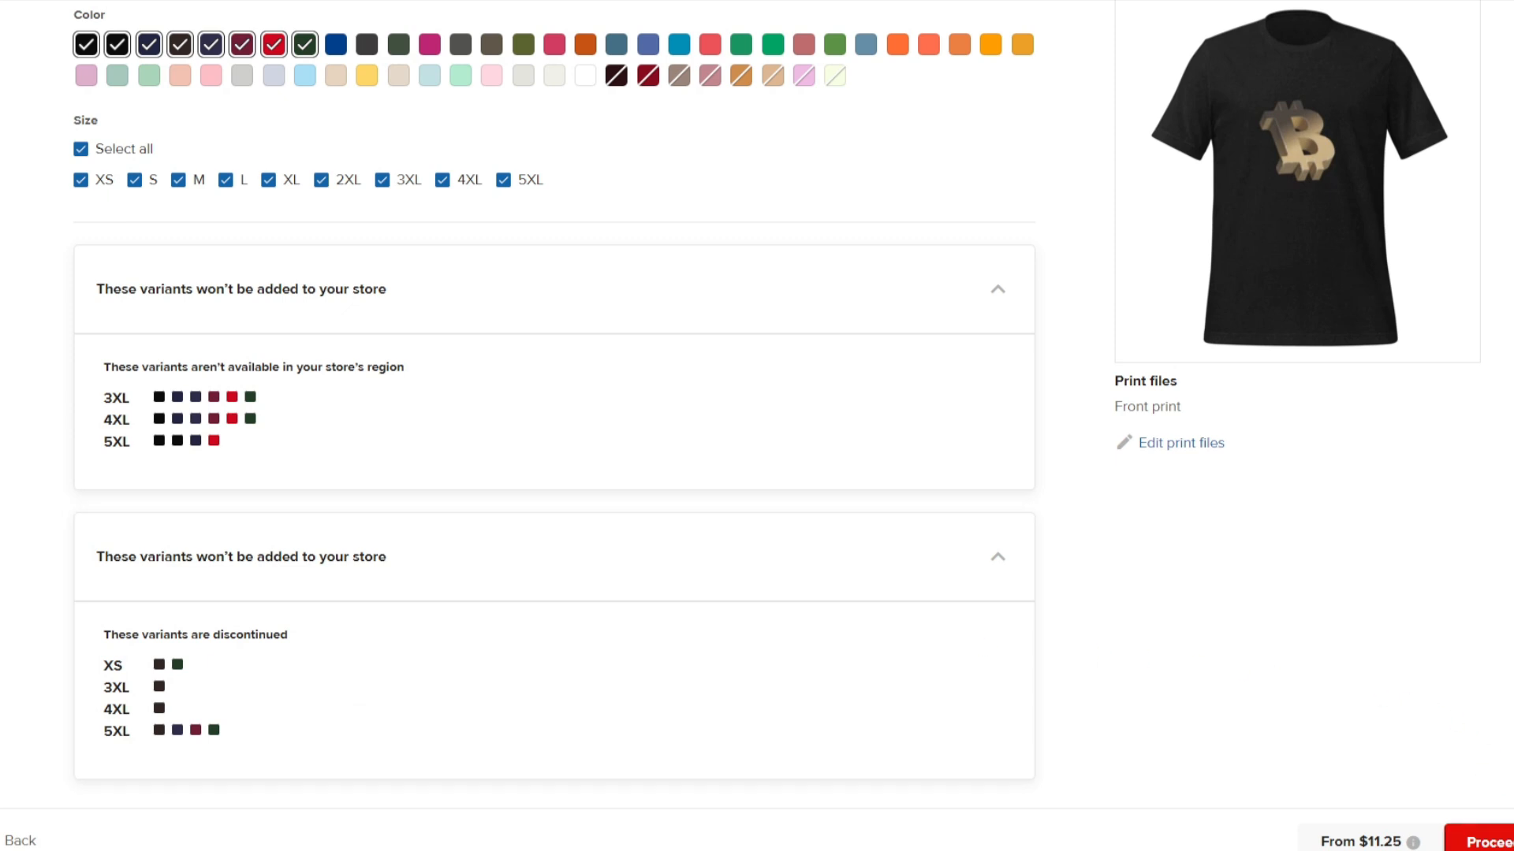
click(1486, 842)
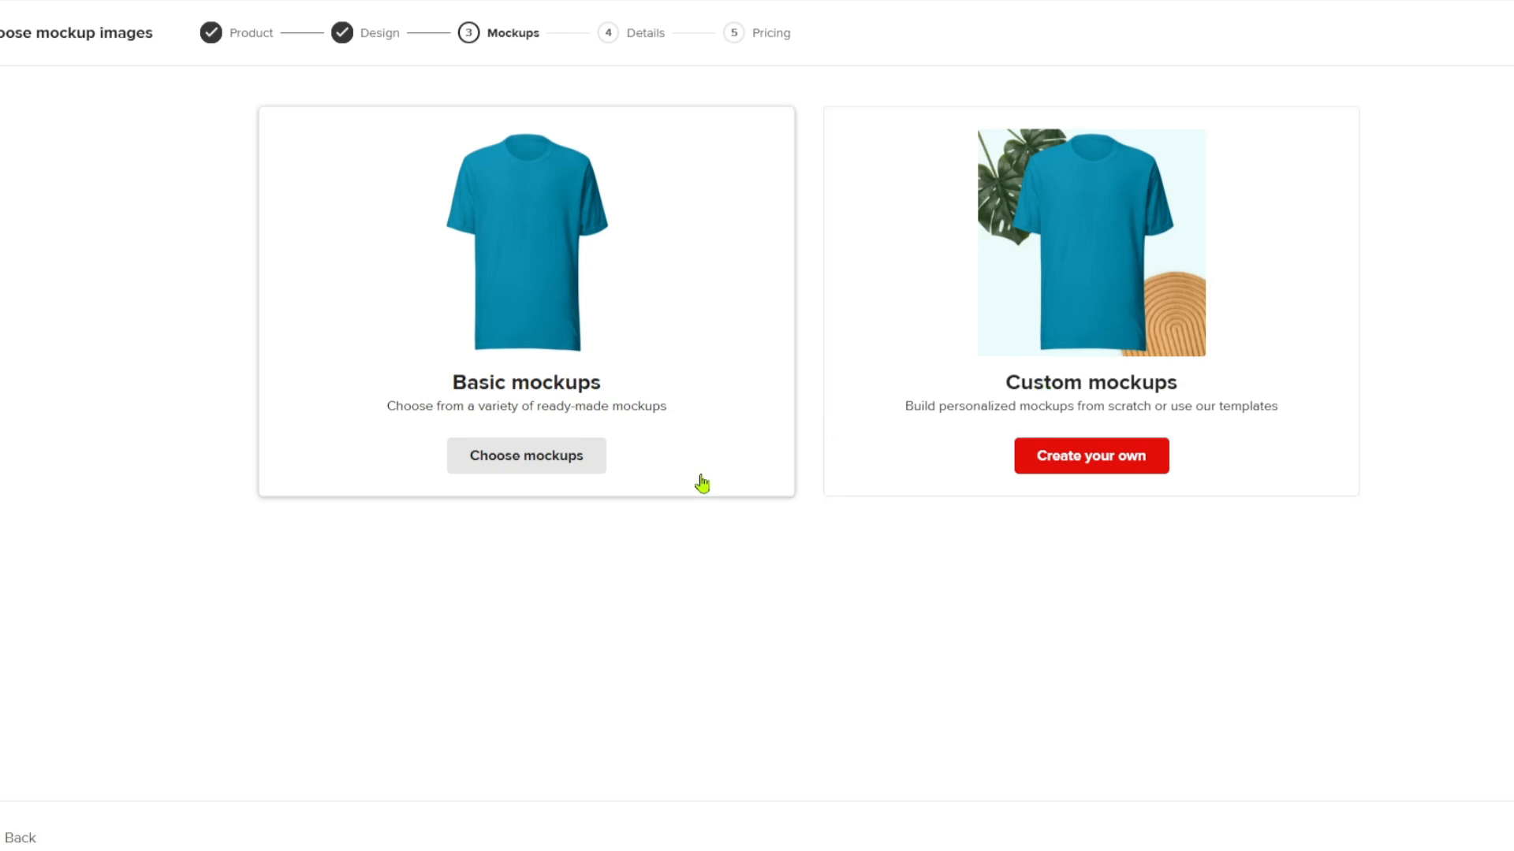
Choose the basic flat-lay mockup with jeans and sneakers as the main mockup and continue to the product details.
click(544, 464)
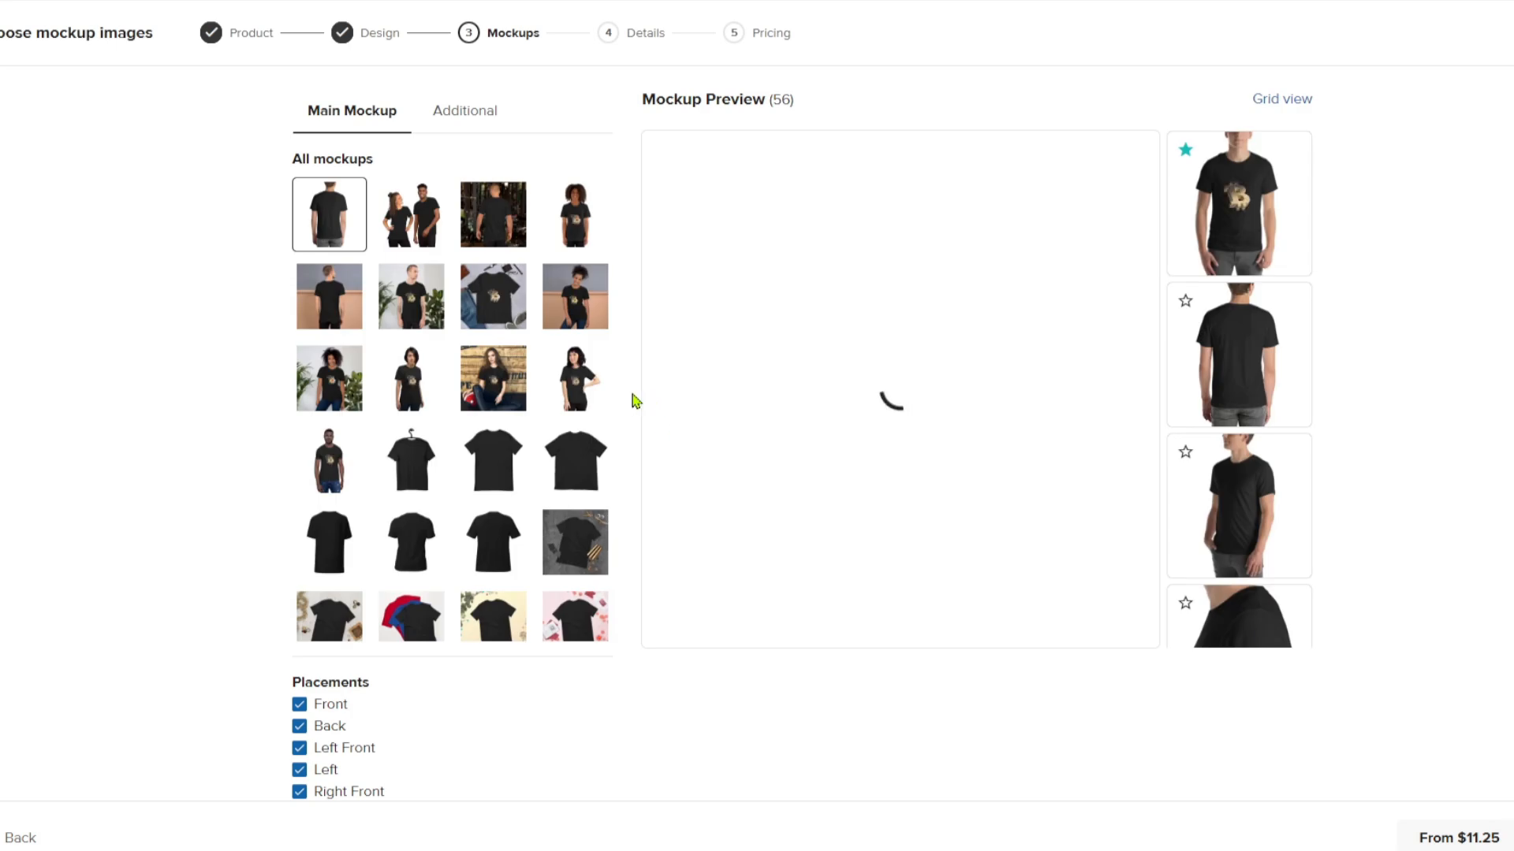
click(496, 307)
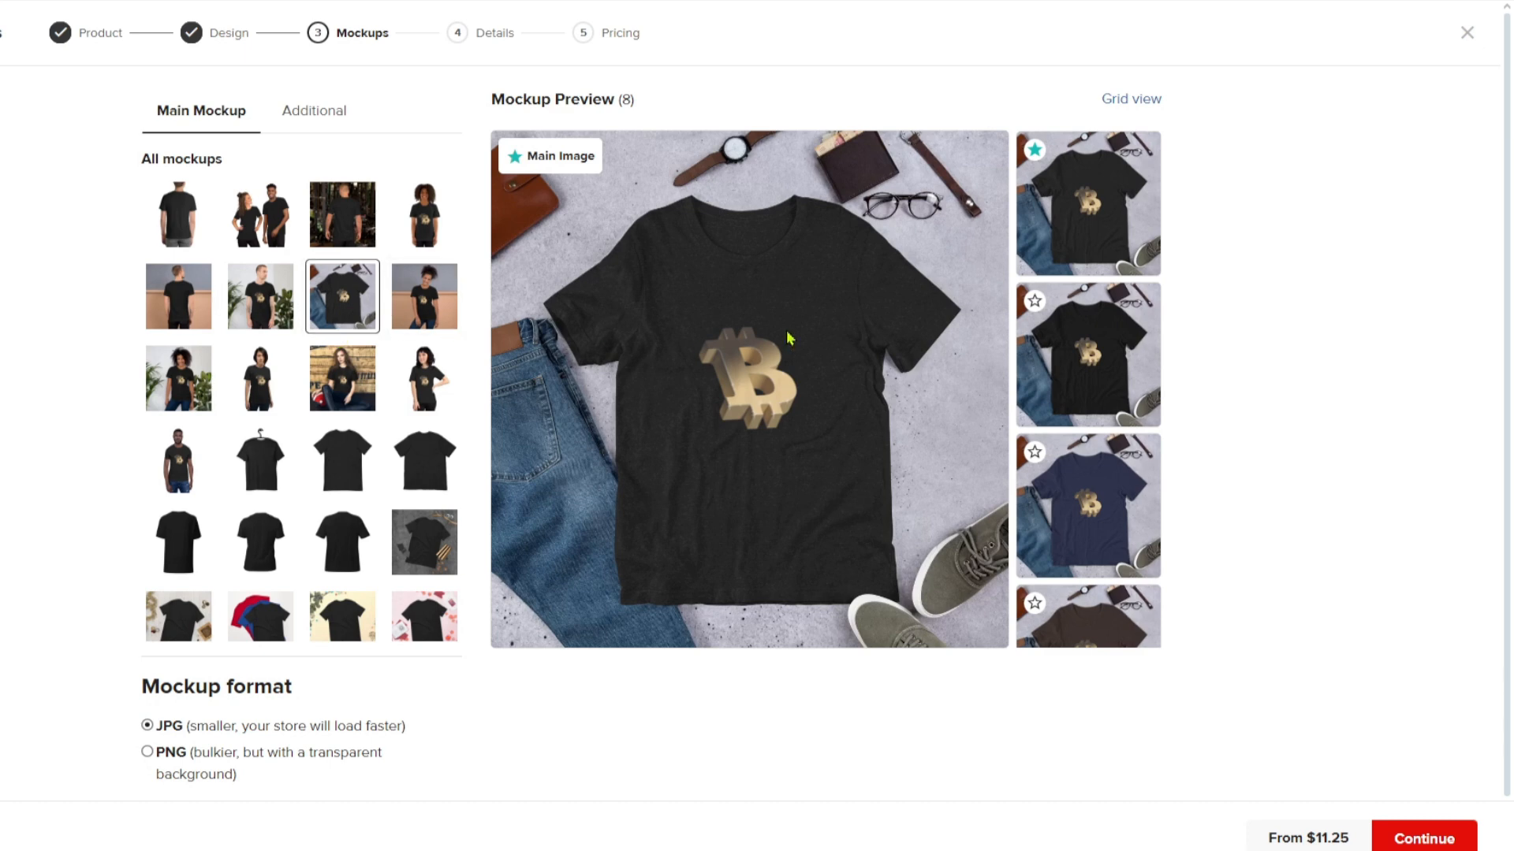
scroll(702, 299, down, 1)
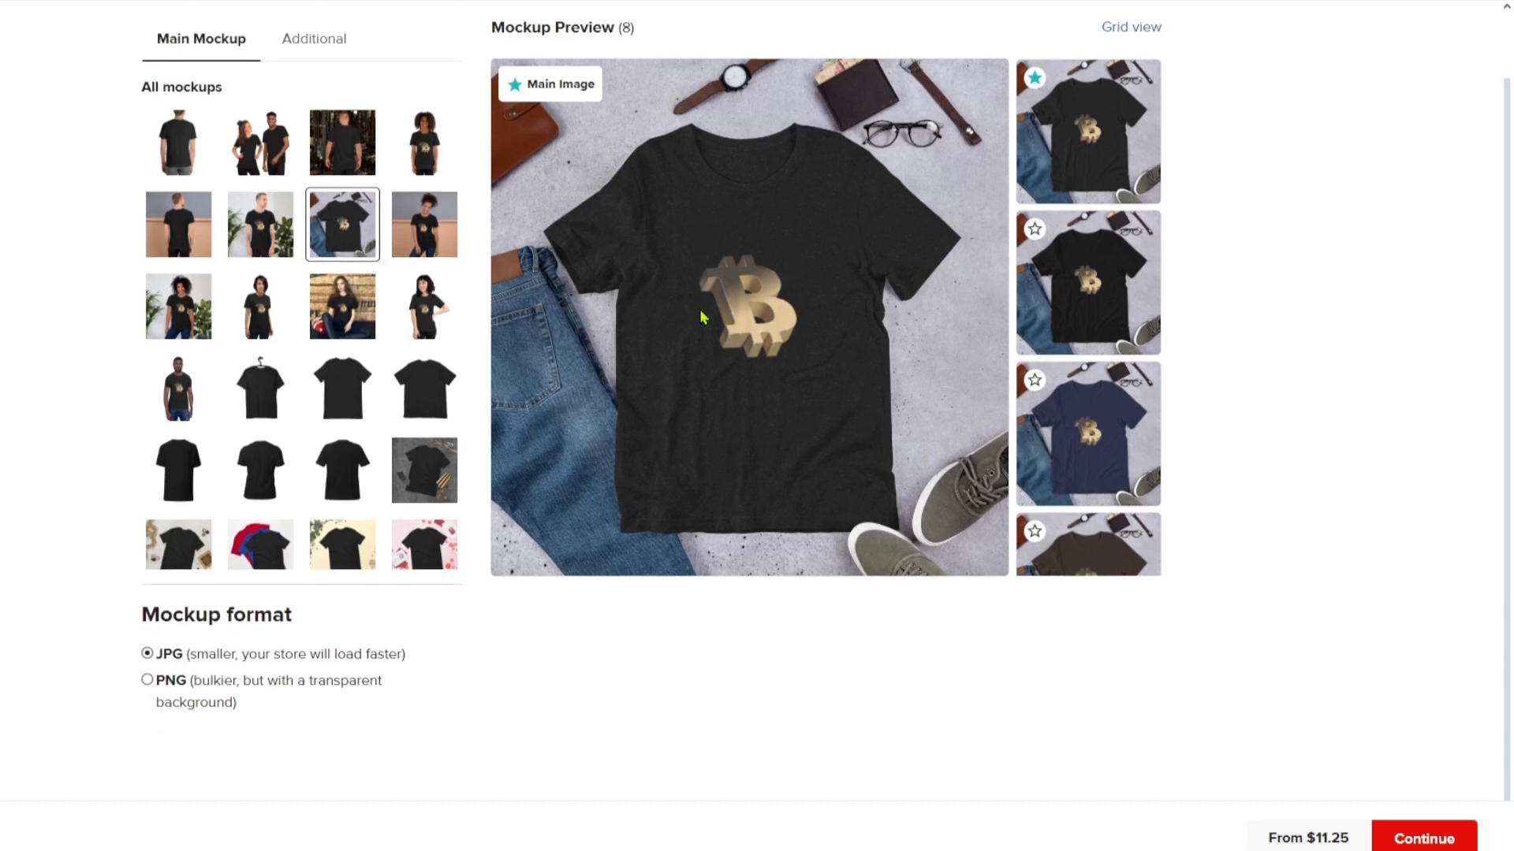
click(1444, 837)
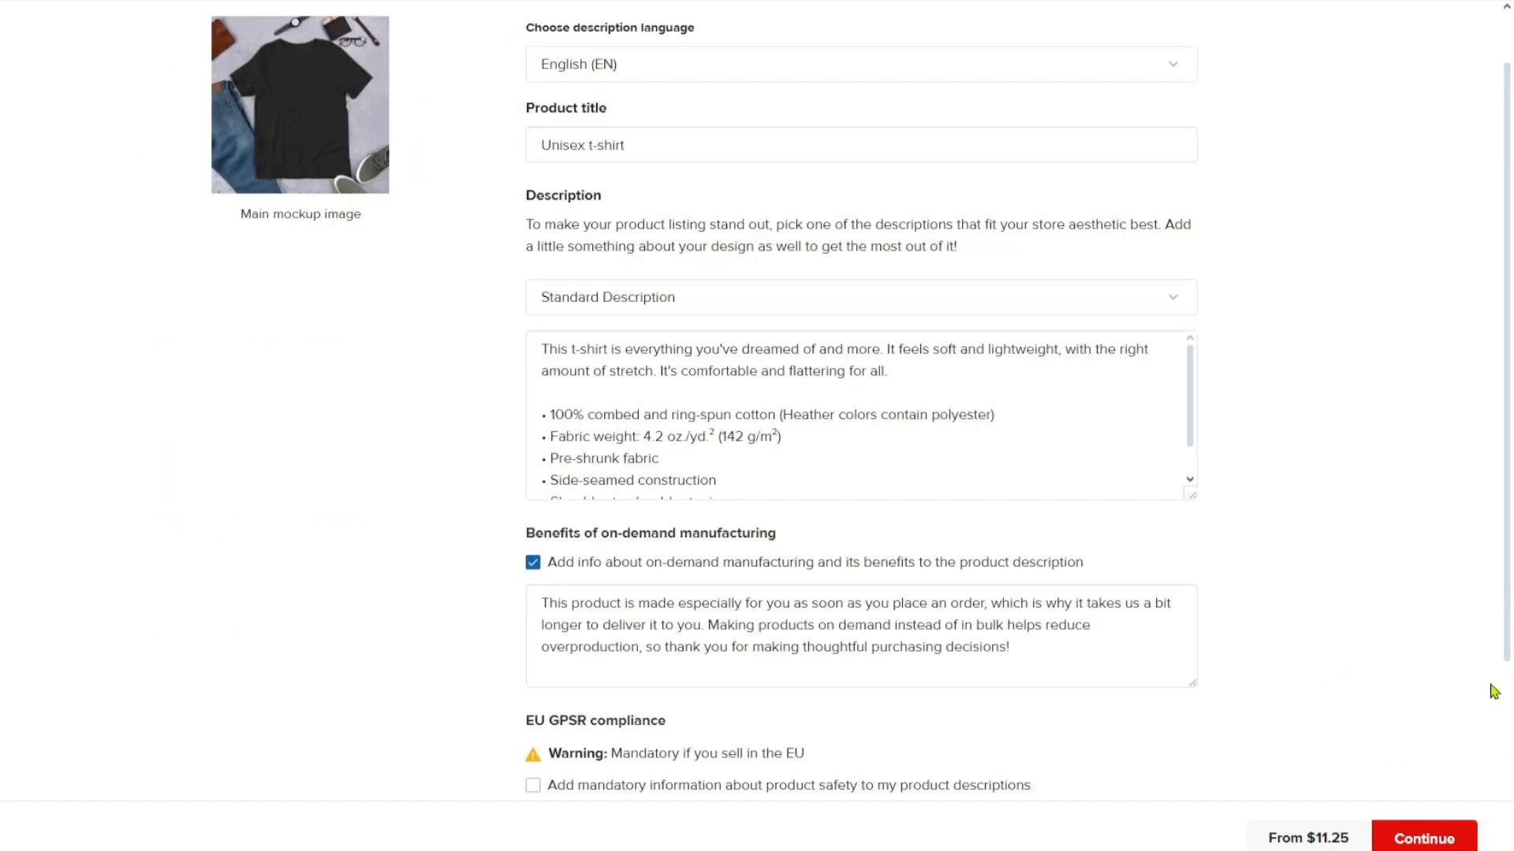
Examine the product details form, from title and description through EU GPSR compliance, size guide, tags and product visibility.
scroll(1255, 628, up, 1)
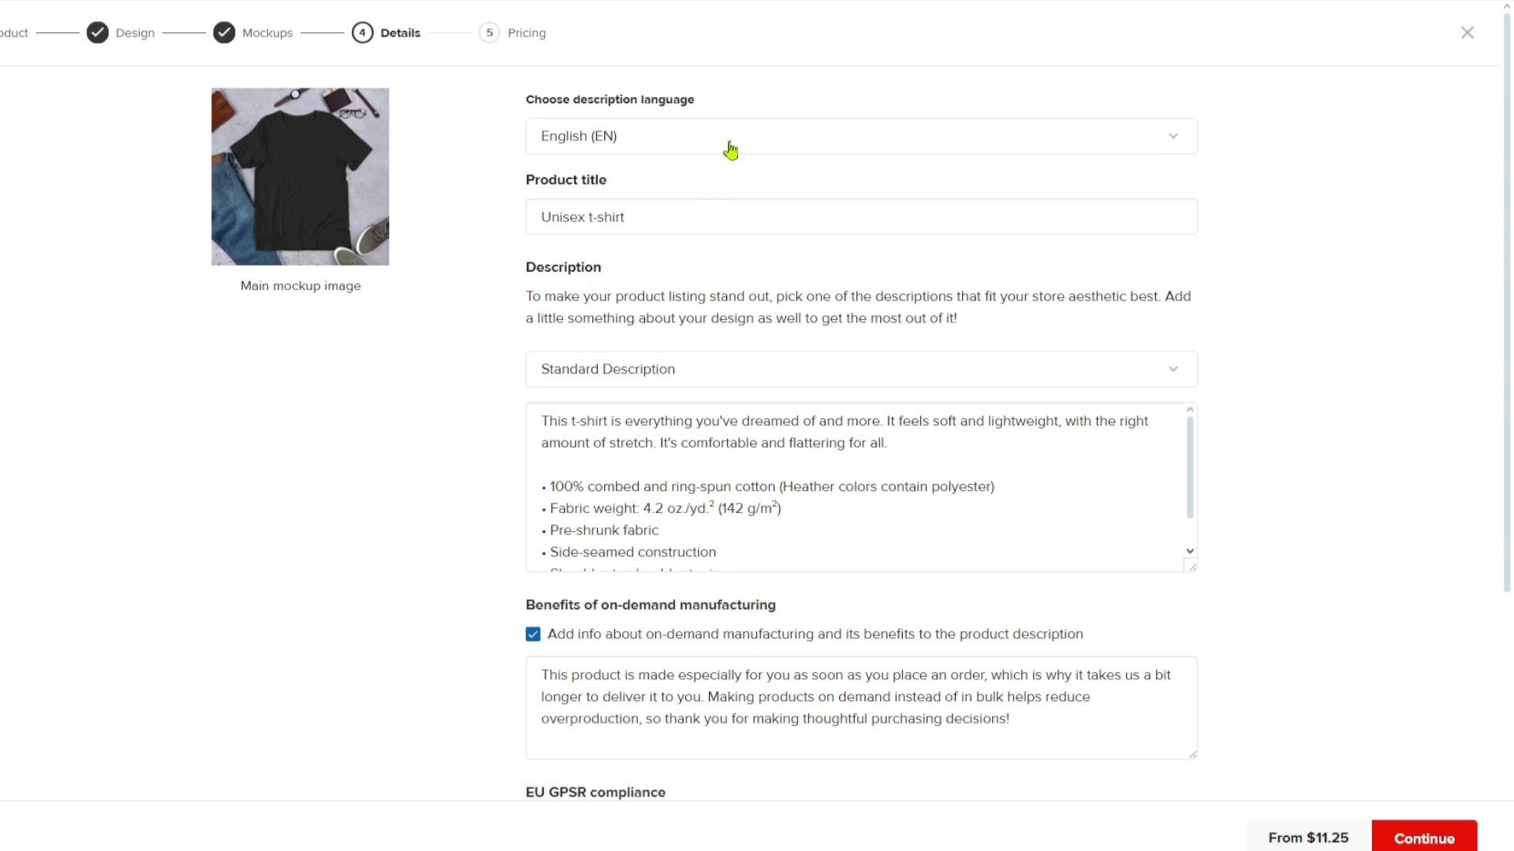
triple_click(692, 227)
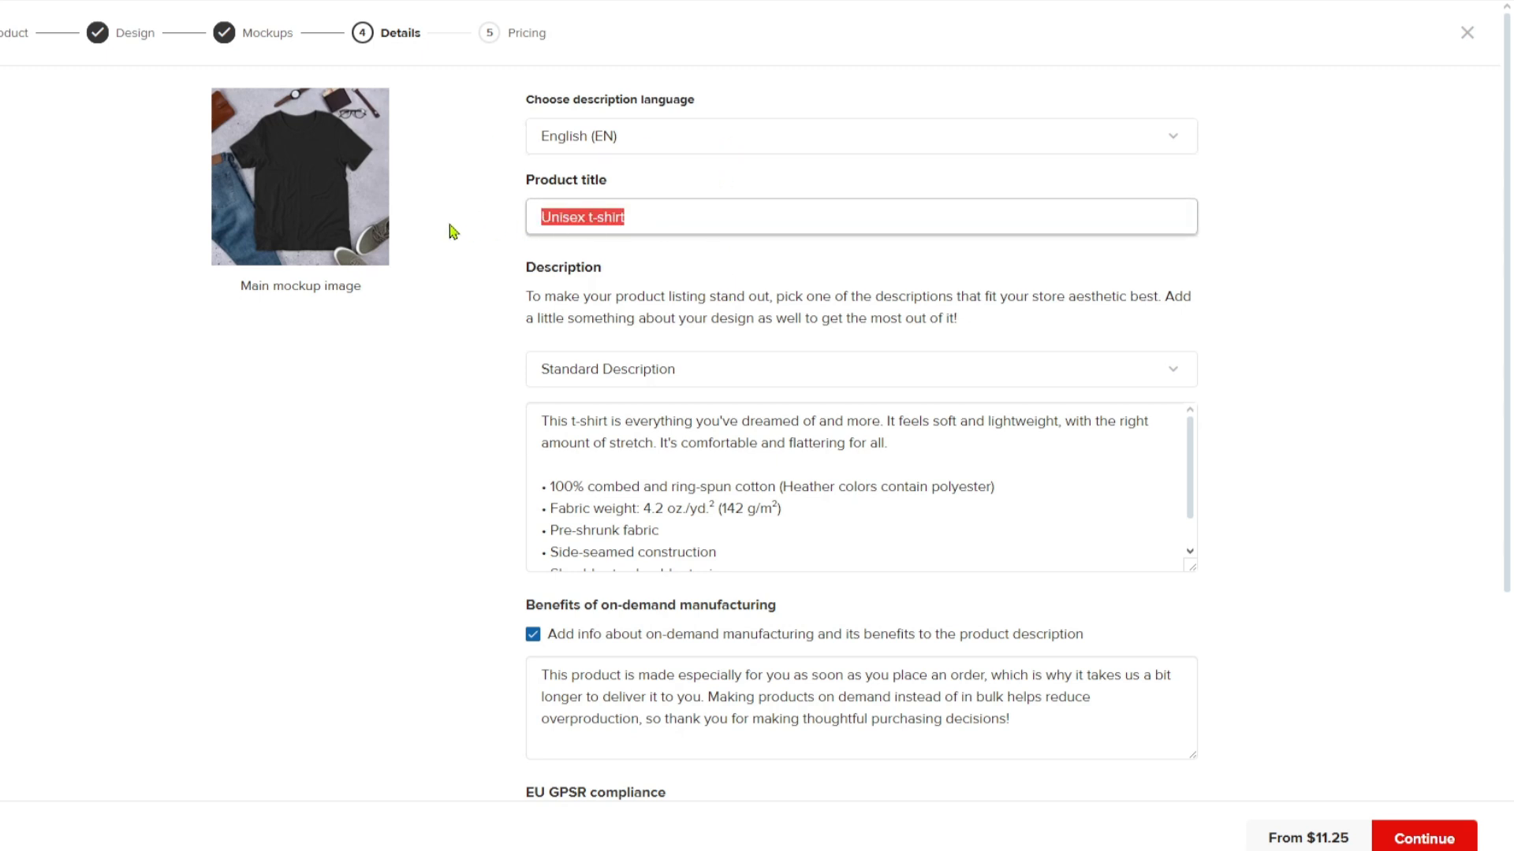
key(Tab)
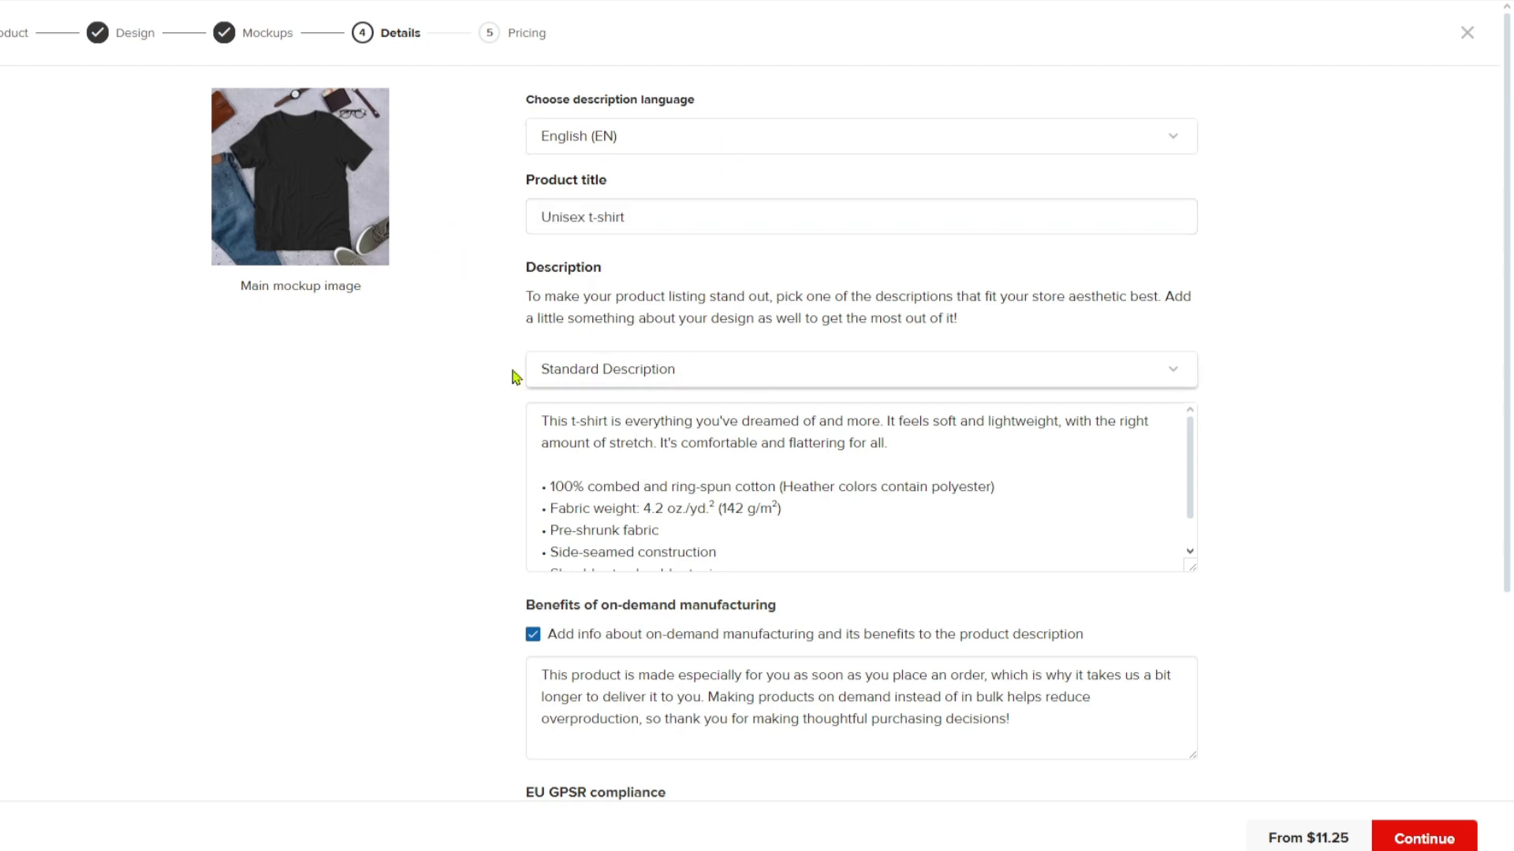
scroll(546, 465, down, 5)
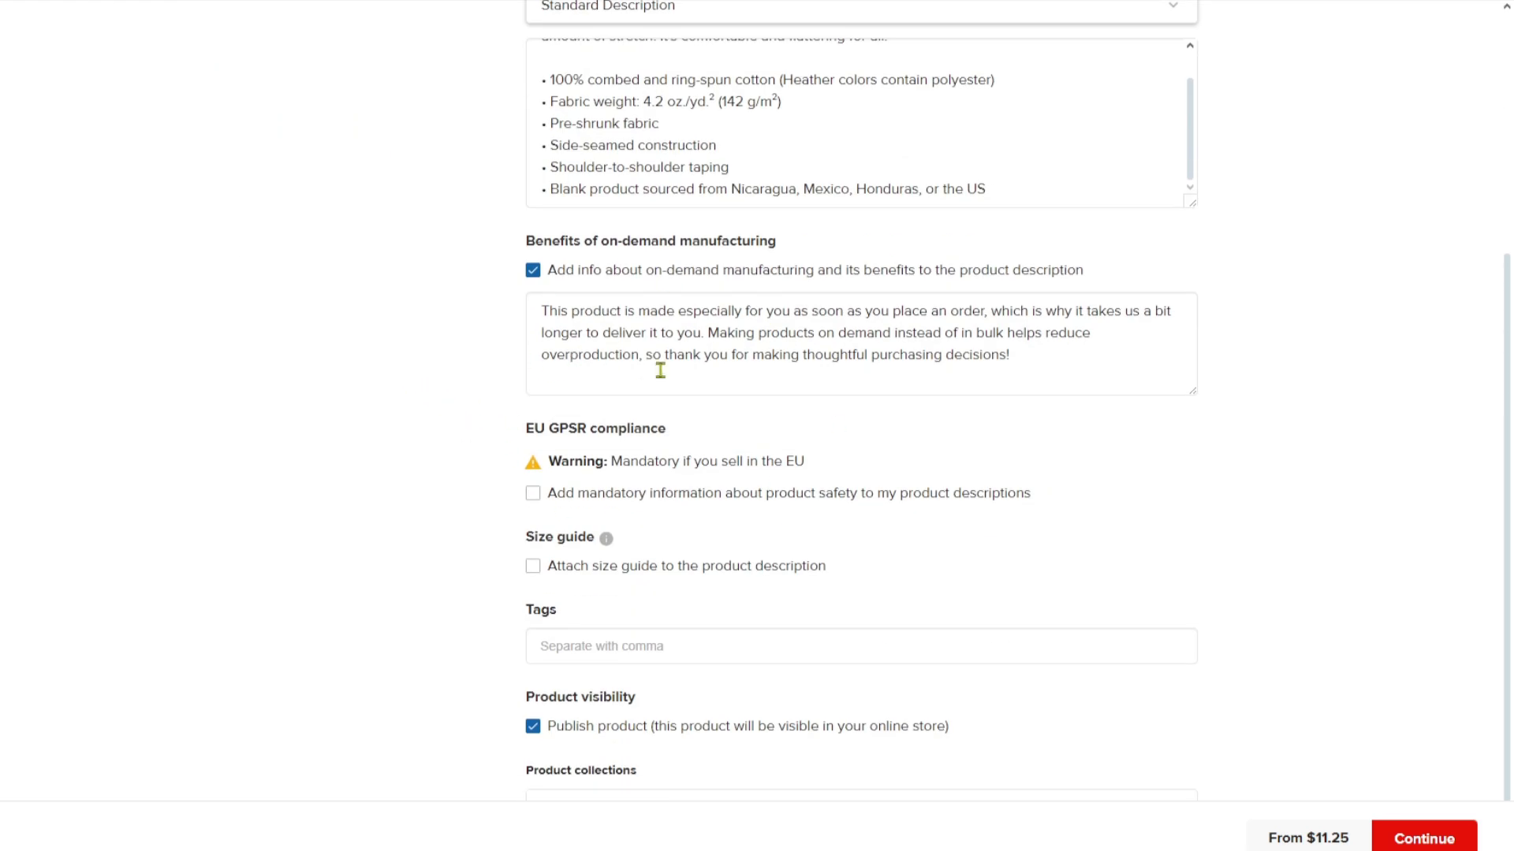
scroll(662, 372, down, 1)
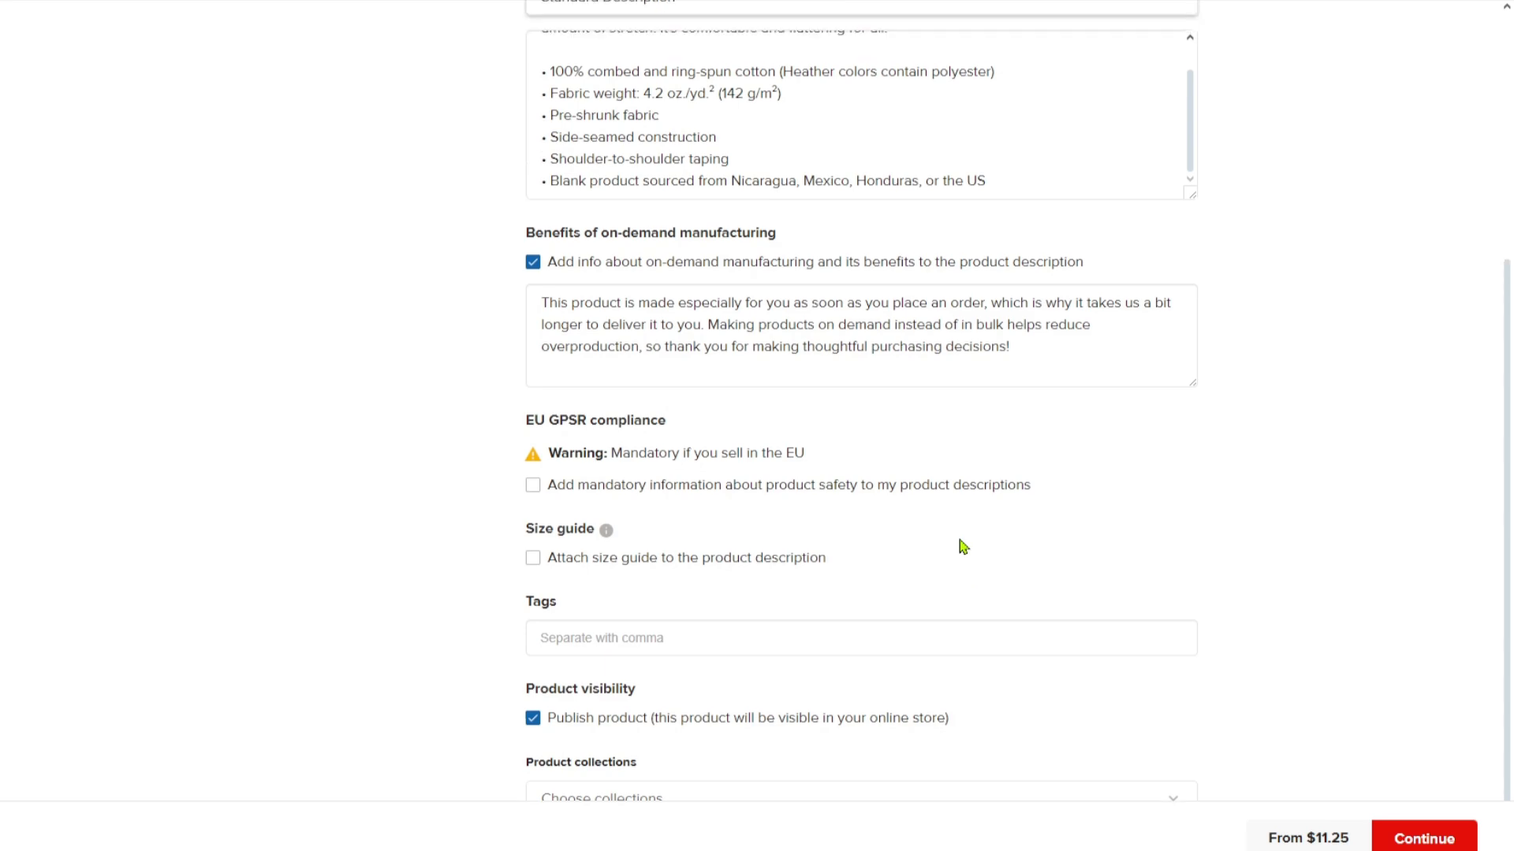
scroll(963, 546, up, 5)
scroll(959, 543, down, 5)
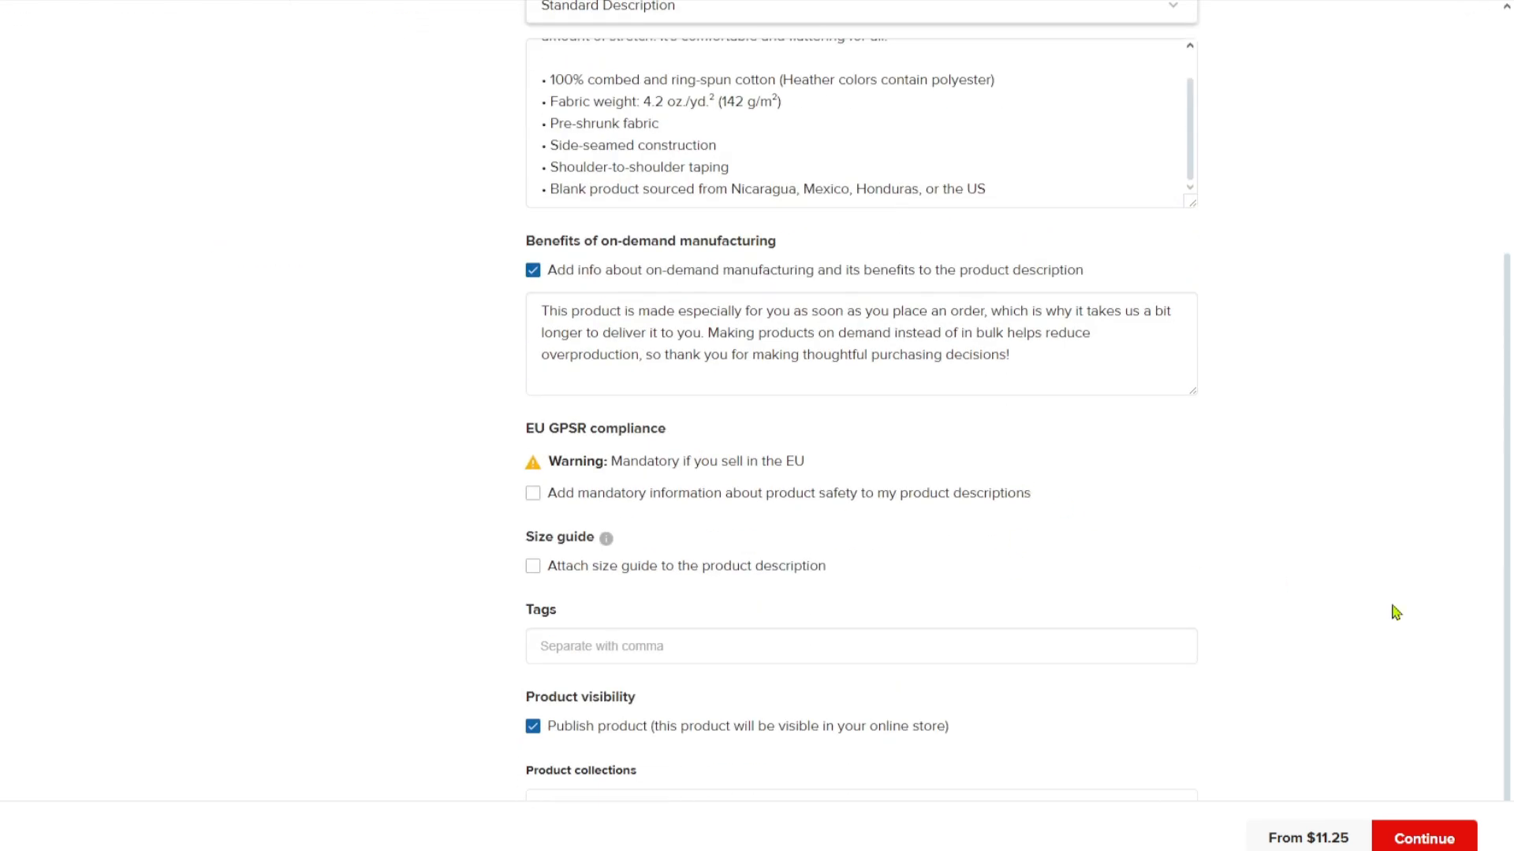
scroll(1390, 610, up, 5)
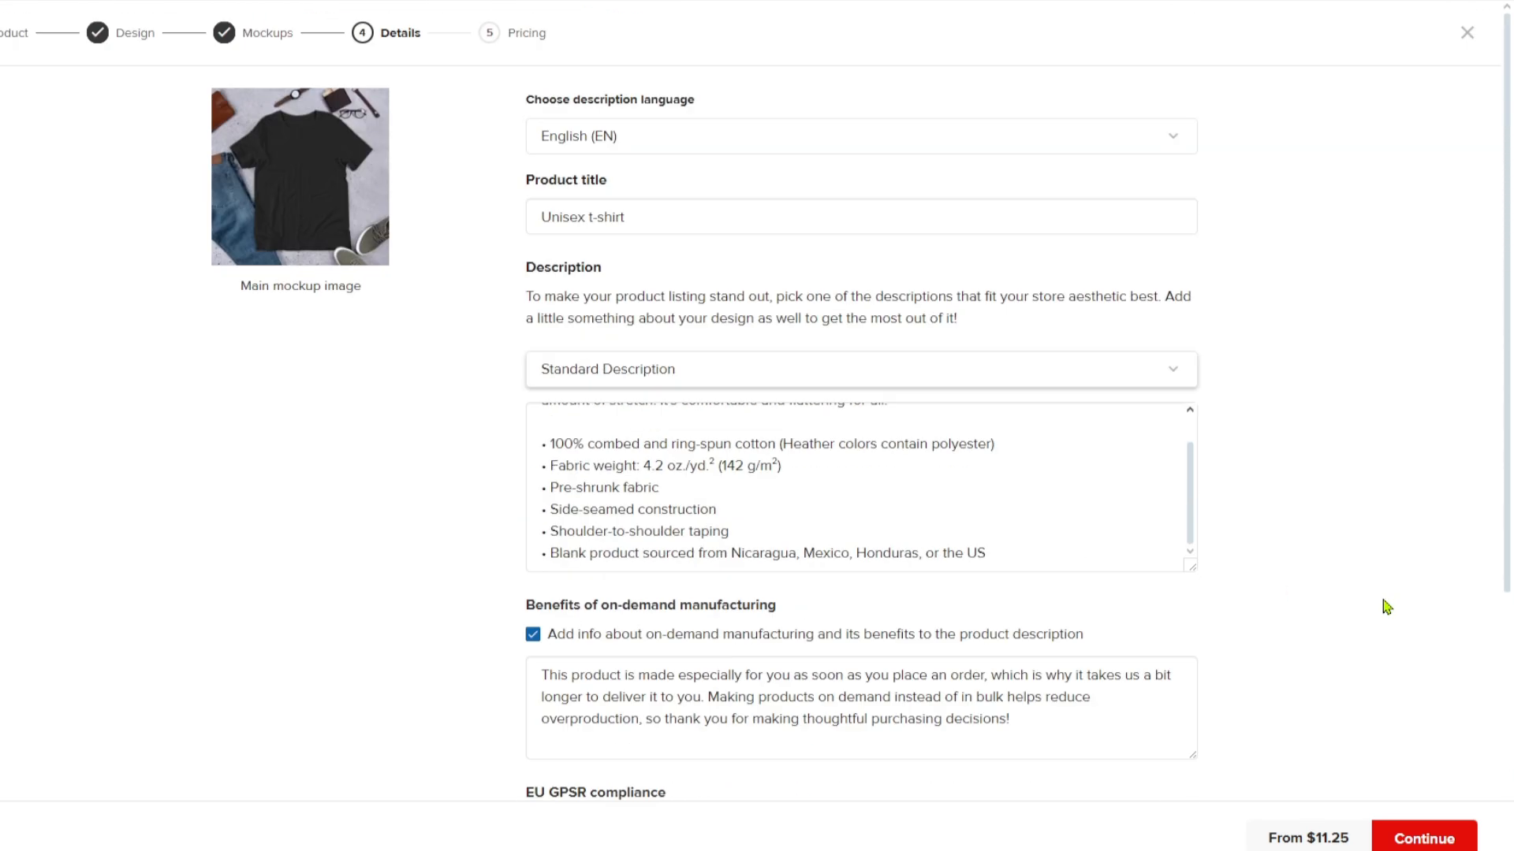
Set the product title to "T-Shirt Bitcoin".
drag(693, 223, 424, 228)
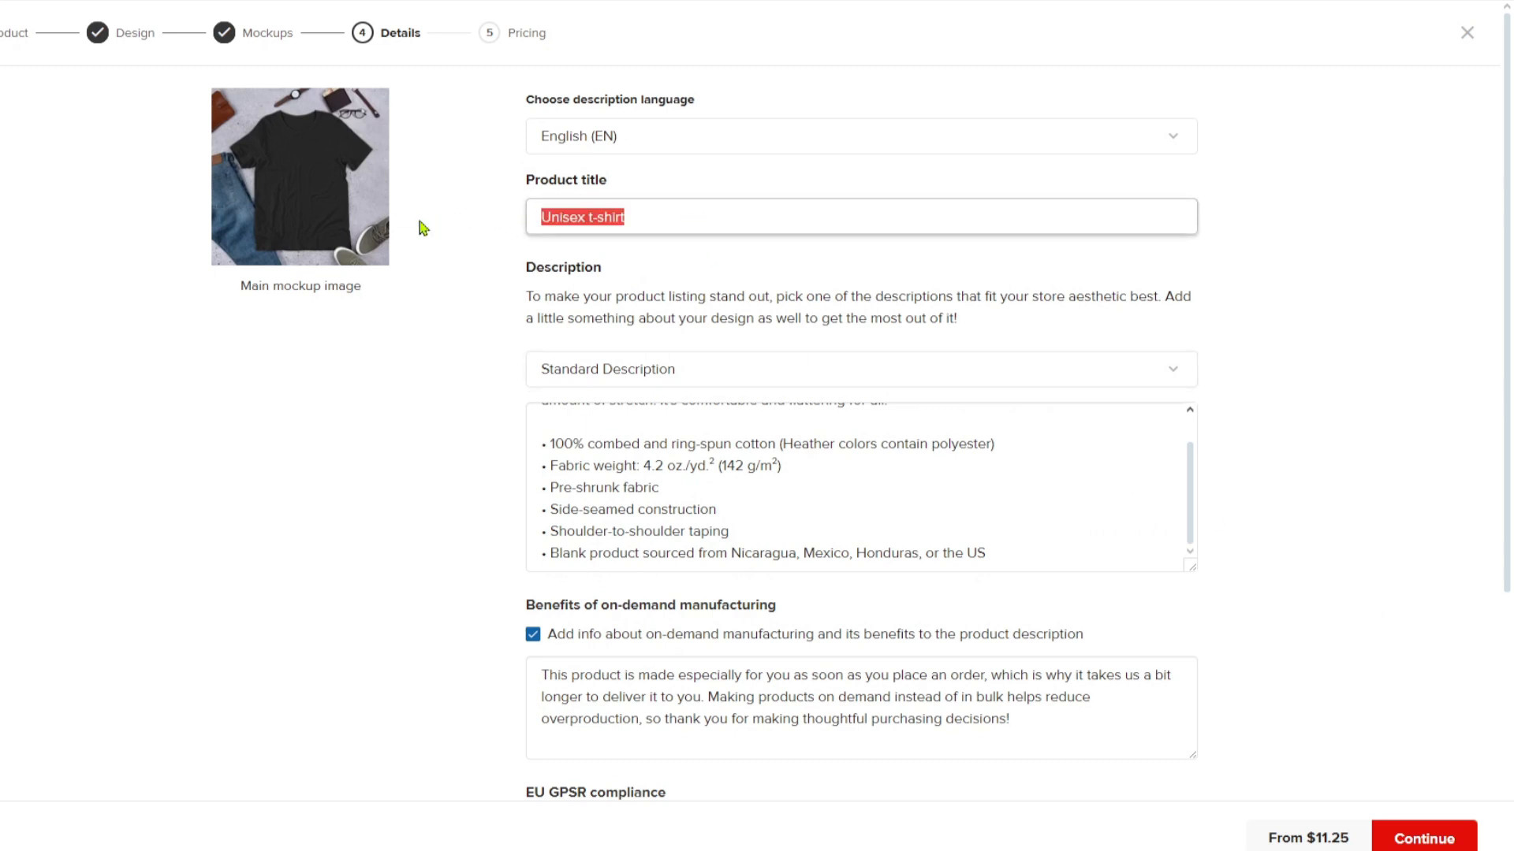
text(T-Shirt Bitcoin)
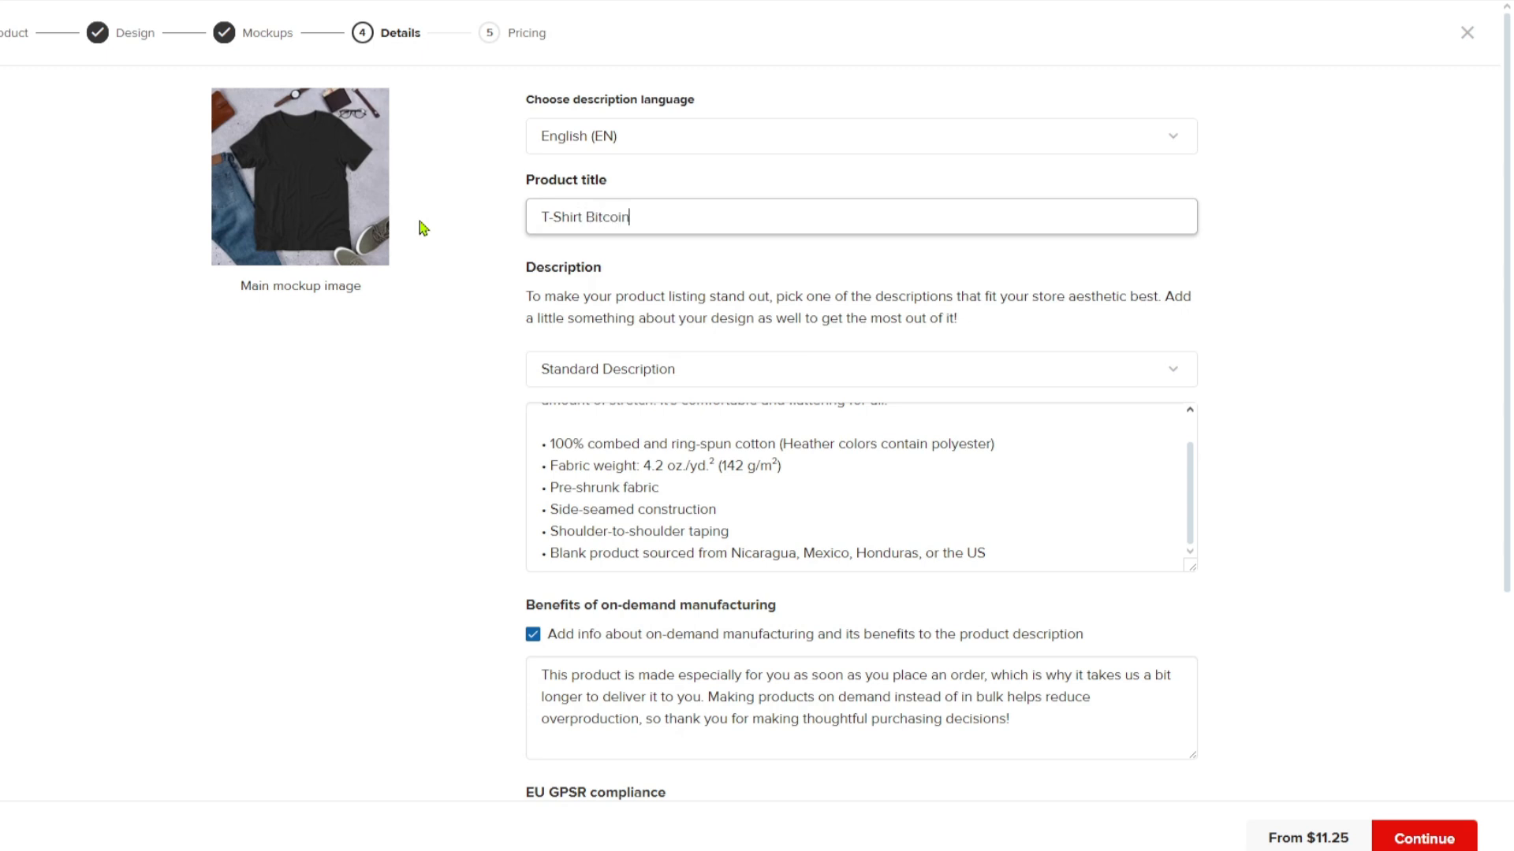
scroll(977, 496, up, 2)
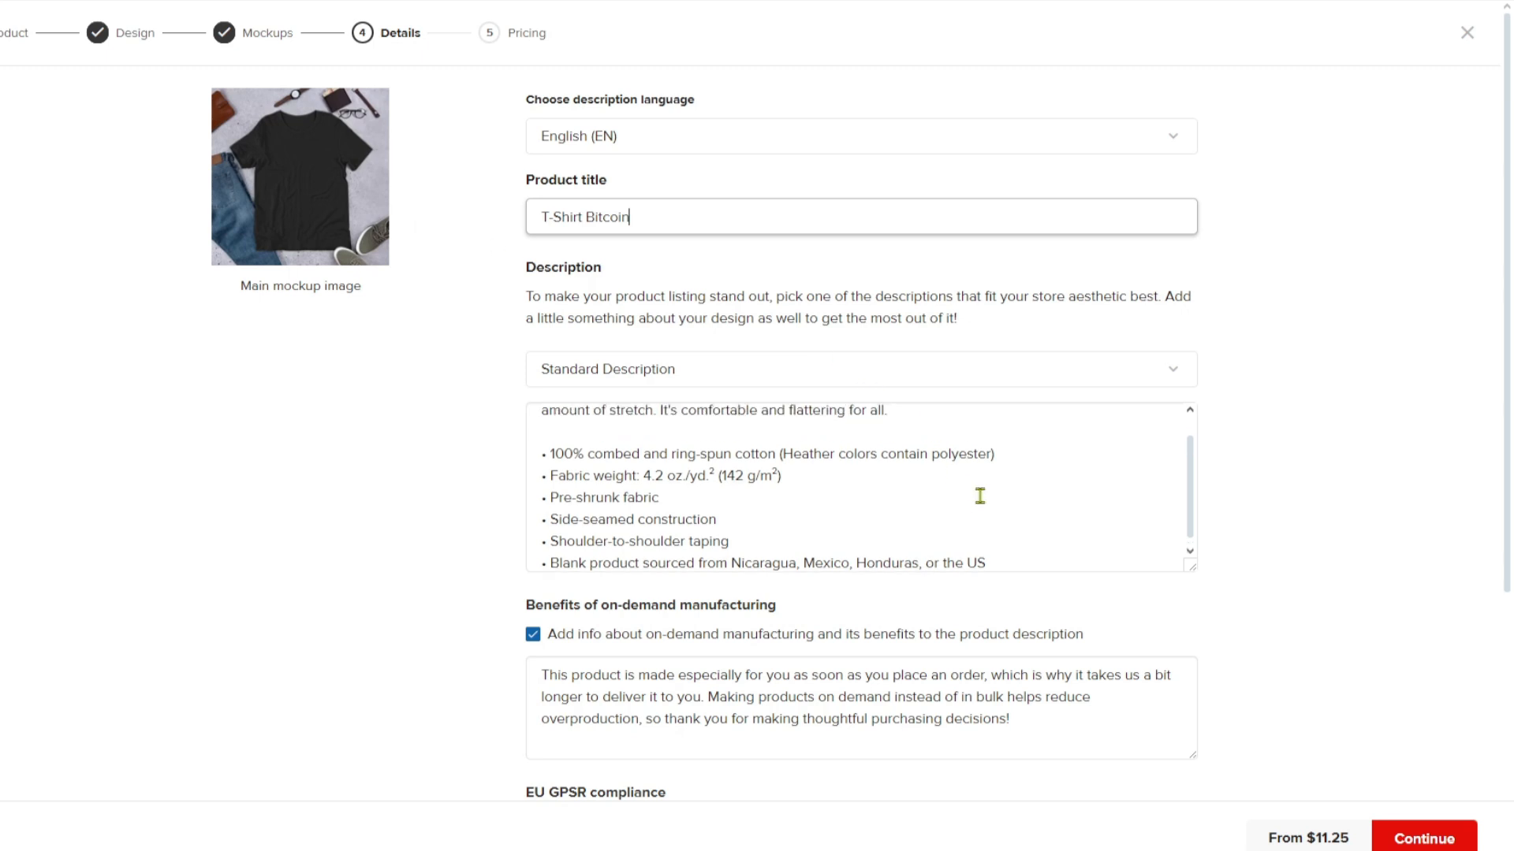
Review the standard product description text and the EU GPSR compliance option for adding mandatory product safety information.
drag(525, 419, 1066, 587)
click(1037, 550)
scroll(1049, 540, down, 2)
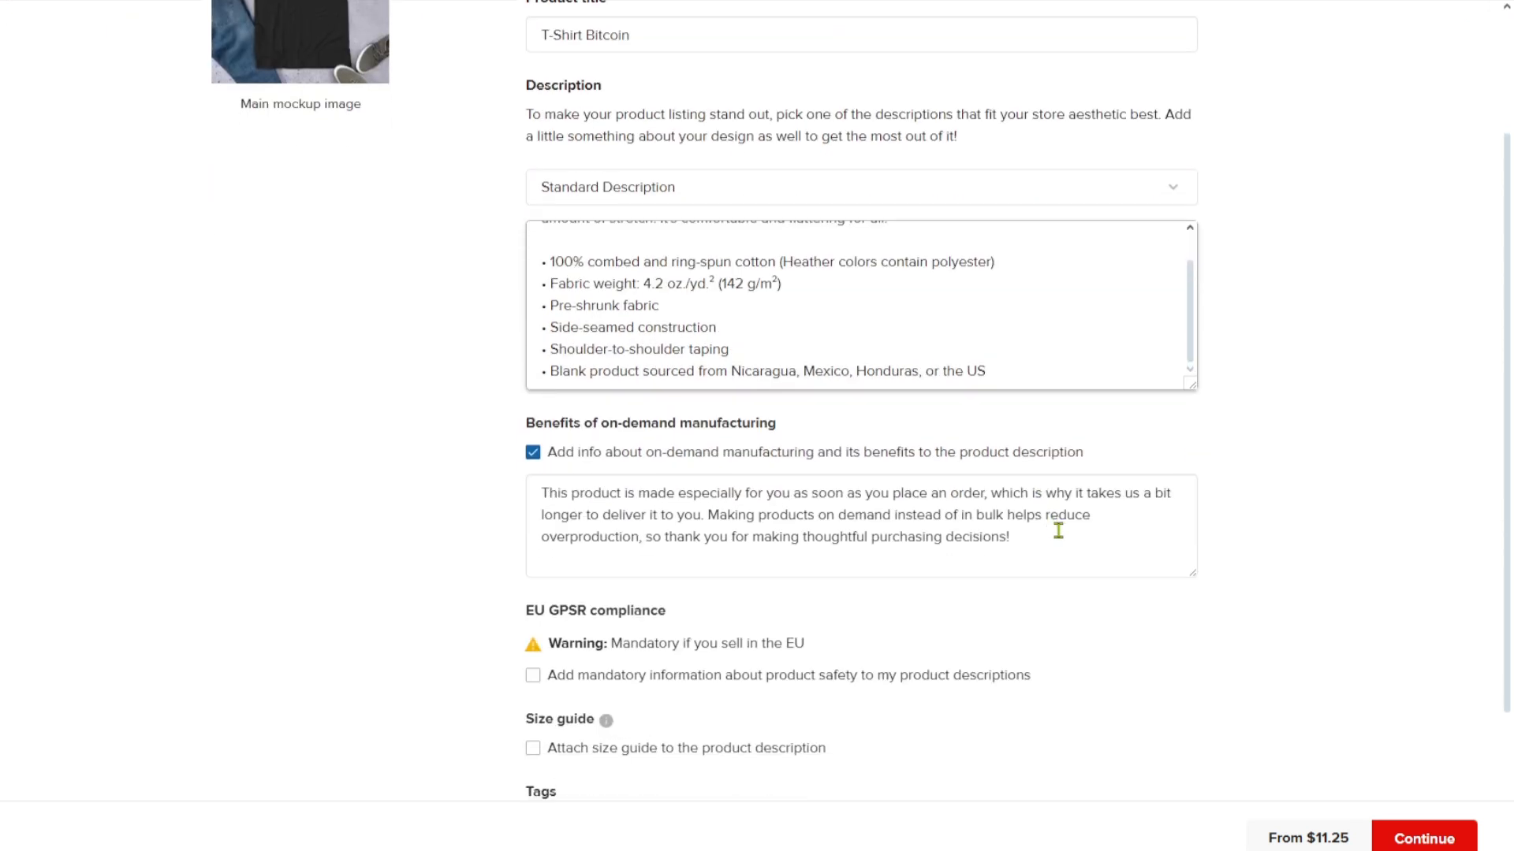
drag(1052, 379, 526, 248)
click(694, 286)
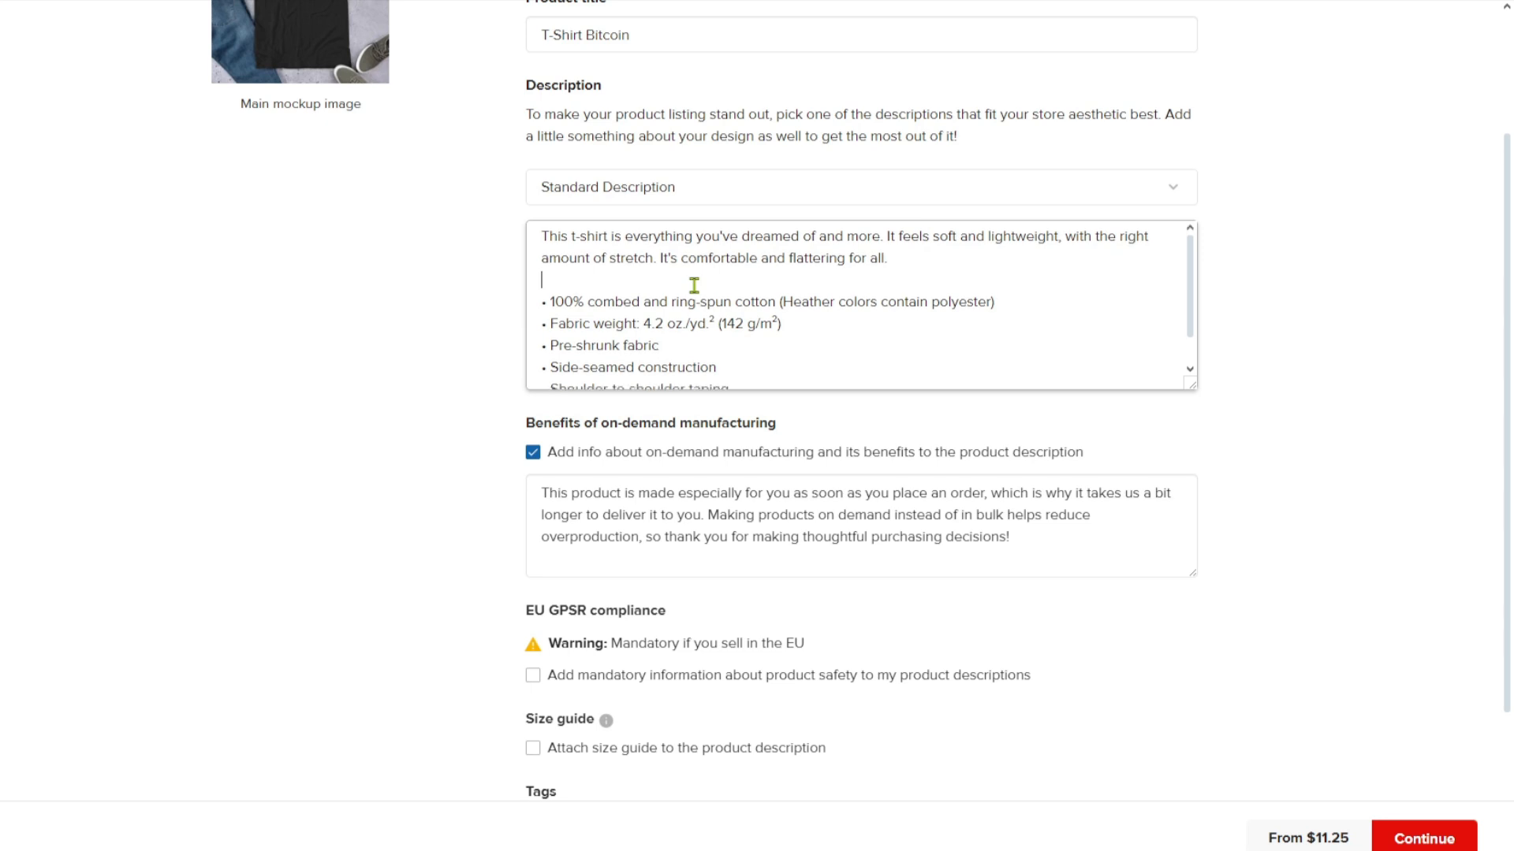
scroll(693, 286, down, 5)
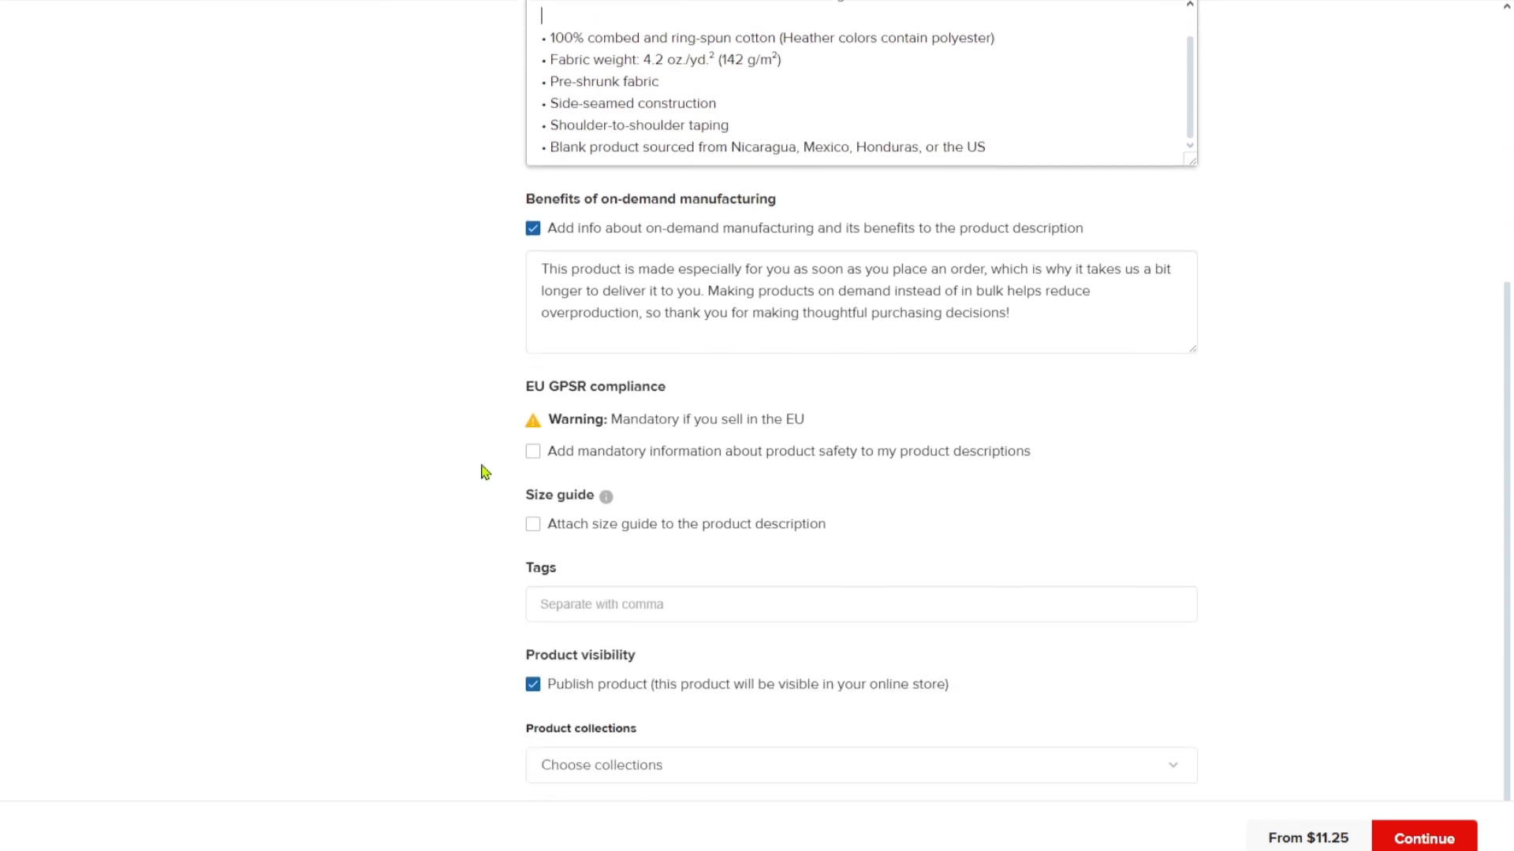
drag(526, 385, 707, 396)
click(707, 396)
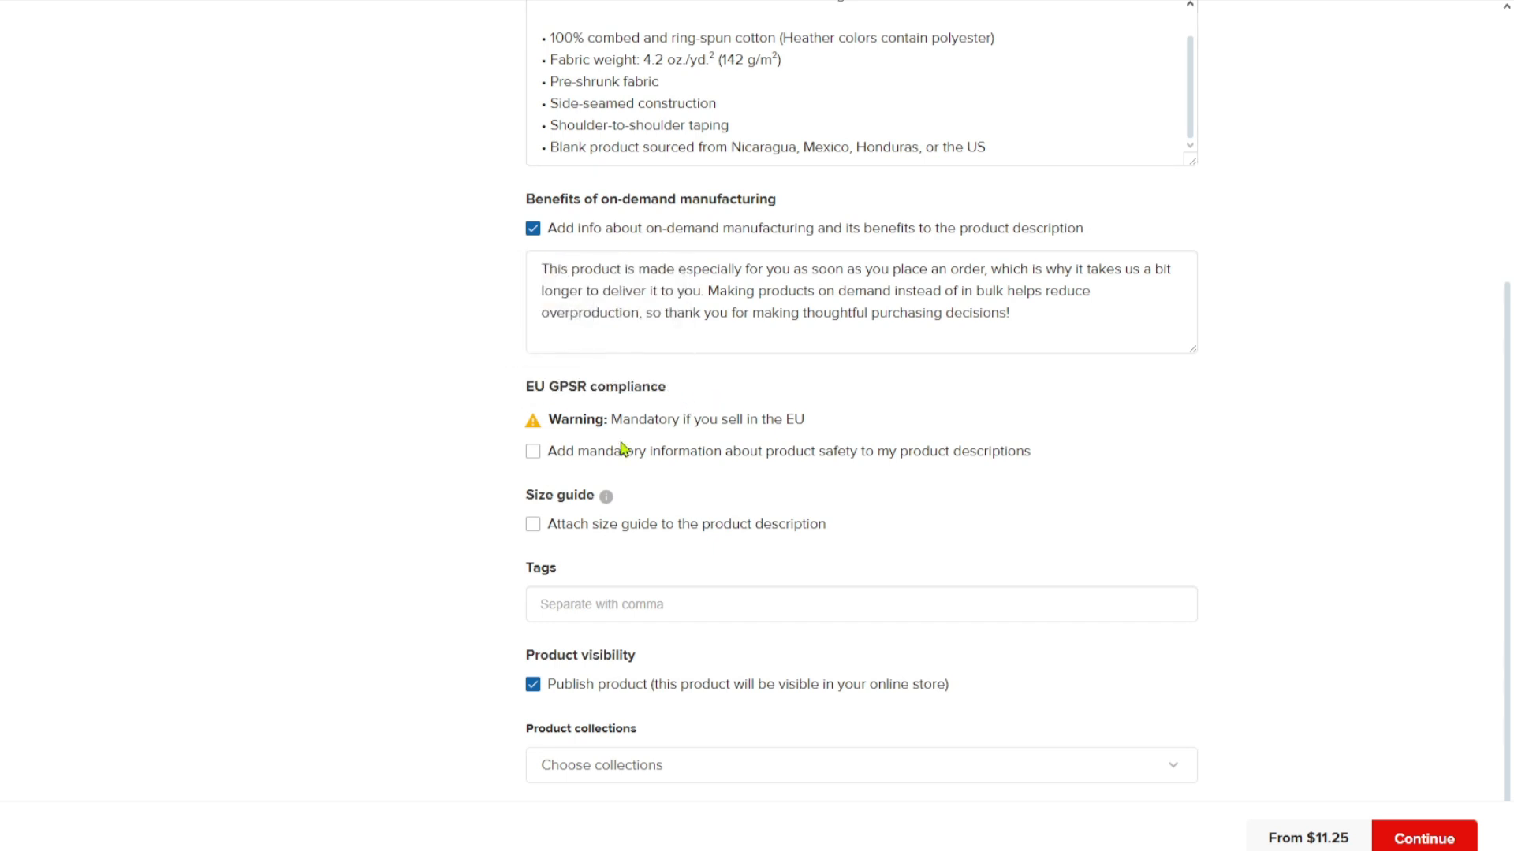
drag(554, 455, 1081, 463)
click(1074, 454)
Attach the size guide to the product description, leave the product safety information off, and continue to pricing.
click(535, 457)
click(535, 459)
click(555, 528)
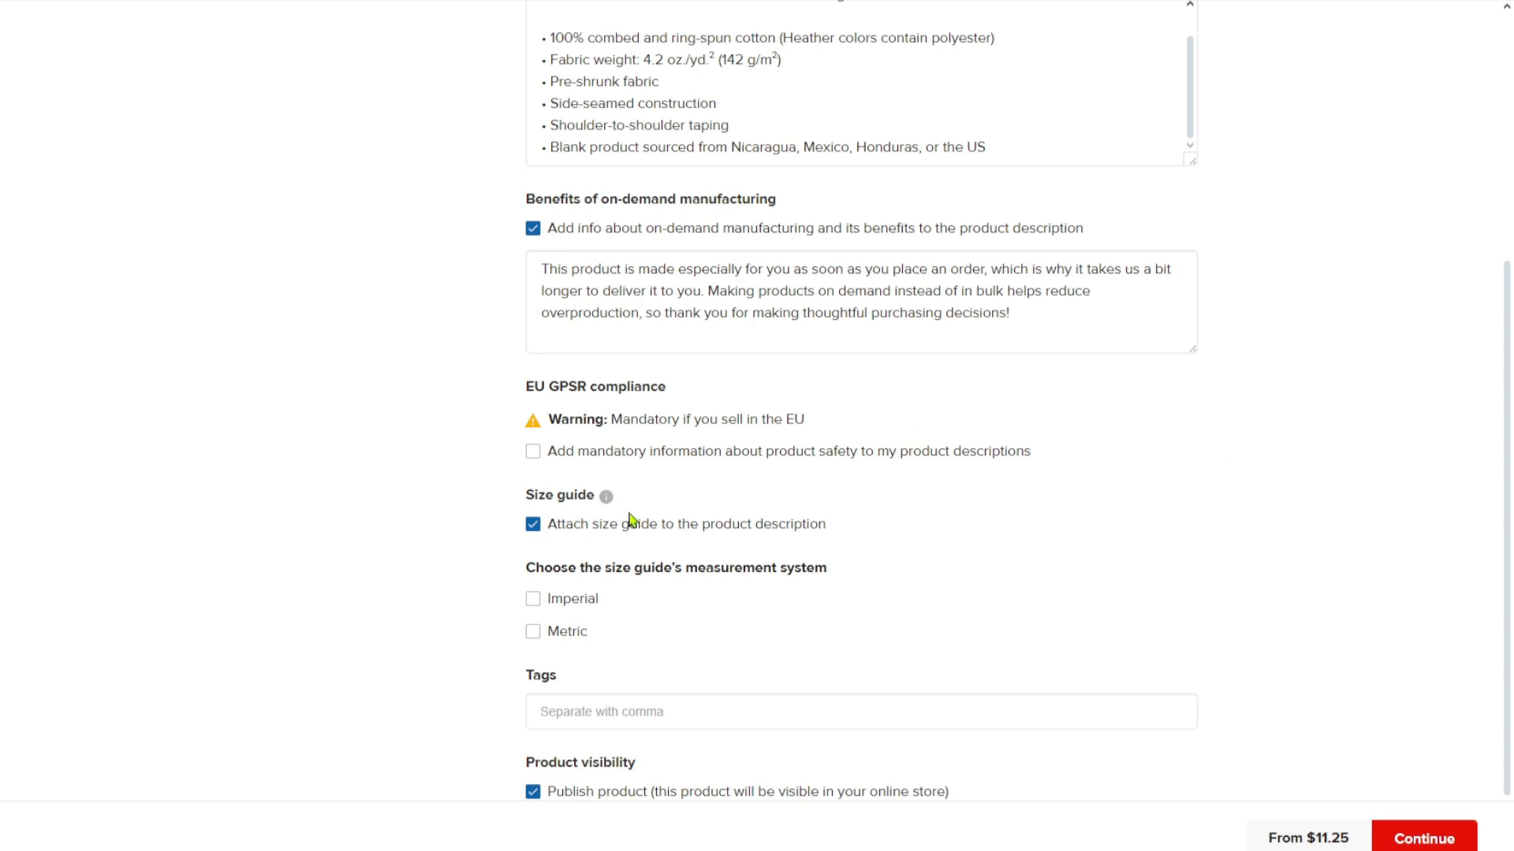
scroll(631, 524, down, 1)
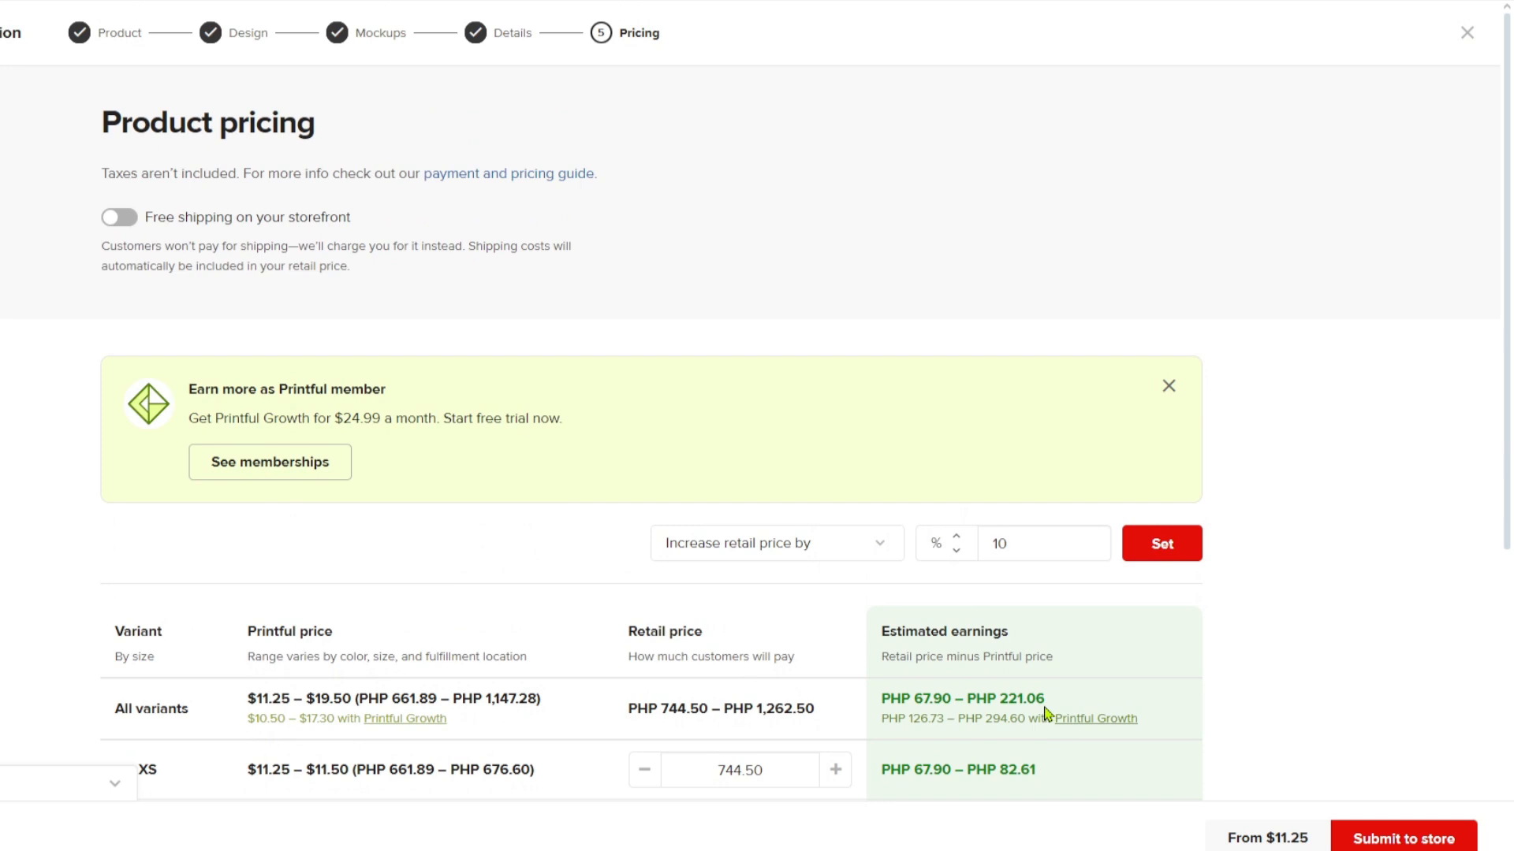
Examine the pricing table's Printful prices, retail prices and estimated earnings for each shirt size.
scroll(1047, 713, down, 2)
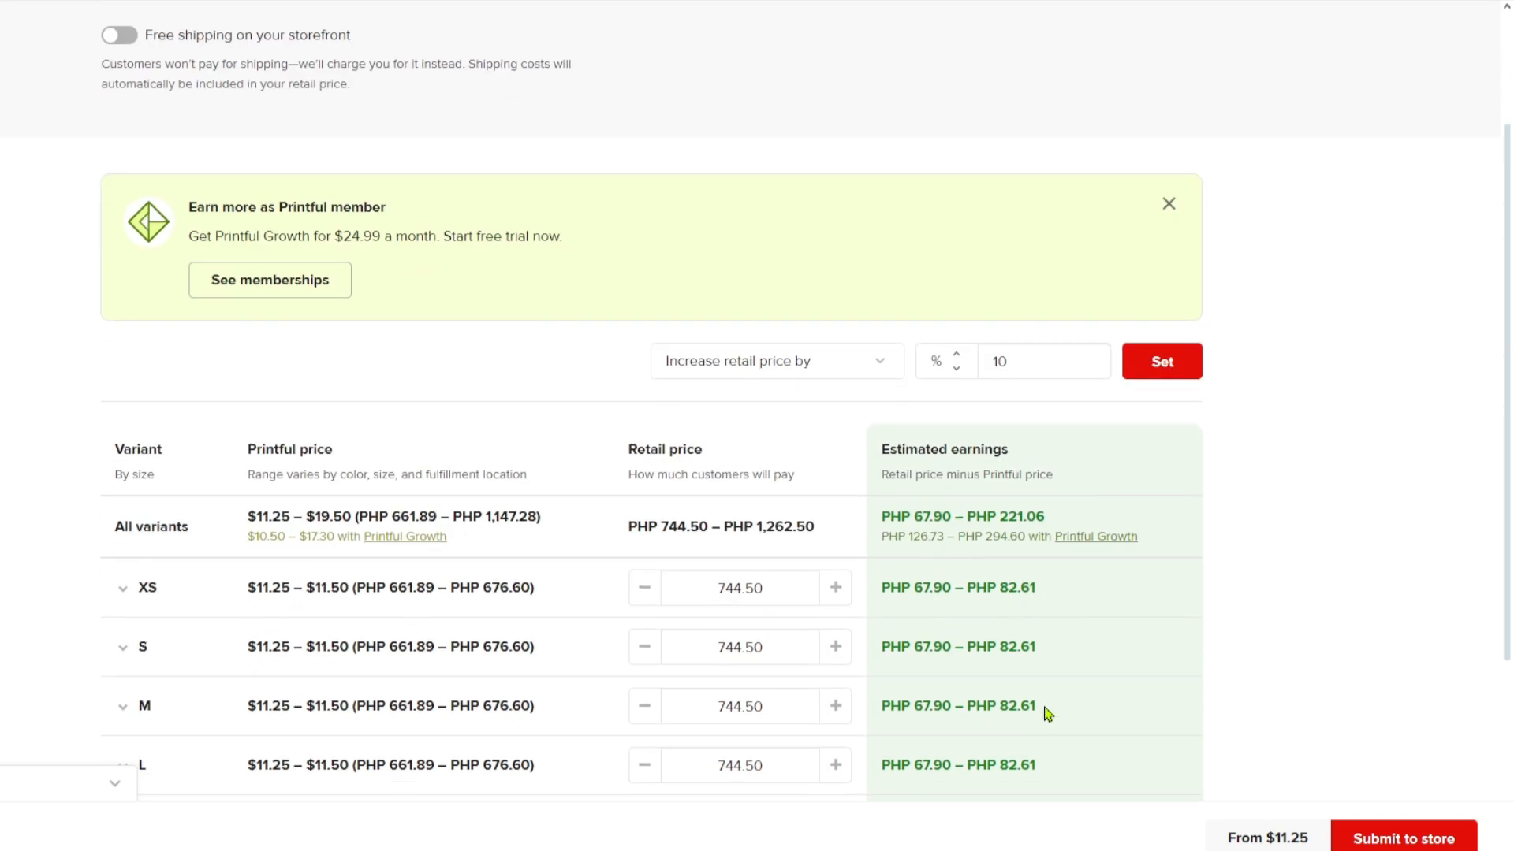
scroll(1047, 714, down, 2)
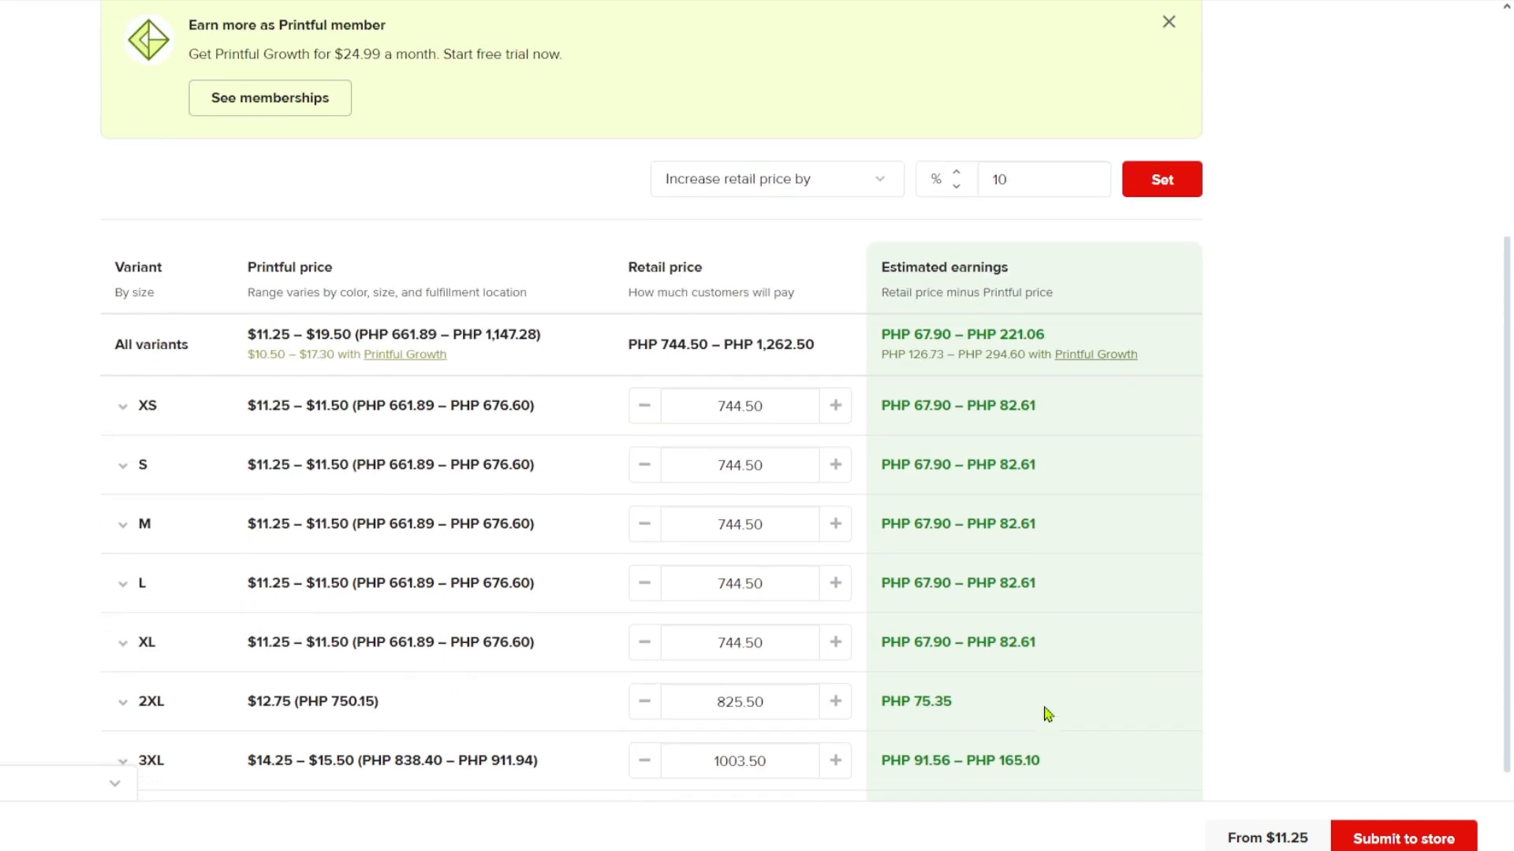
scroll(1047, 714, down, 2)
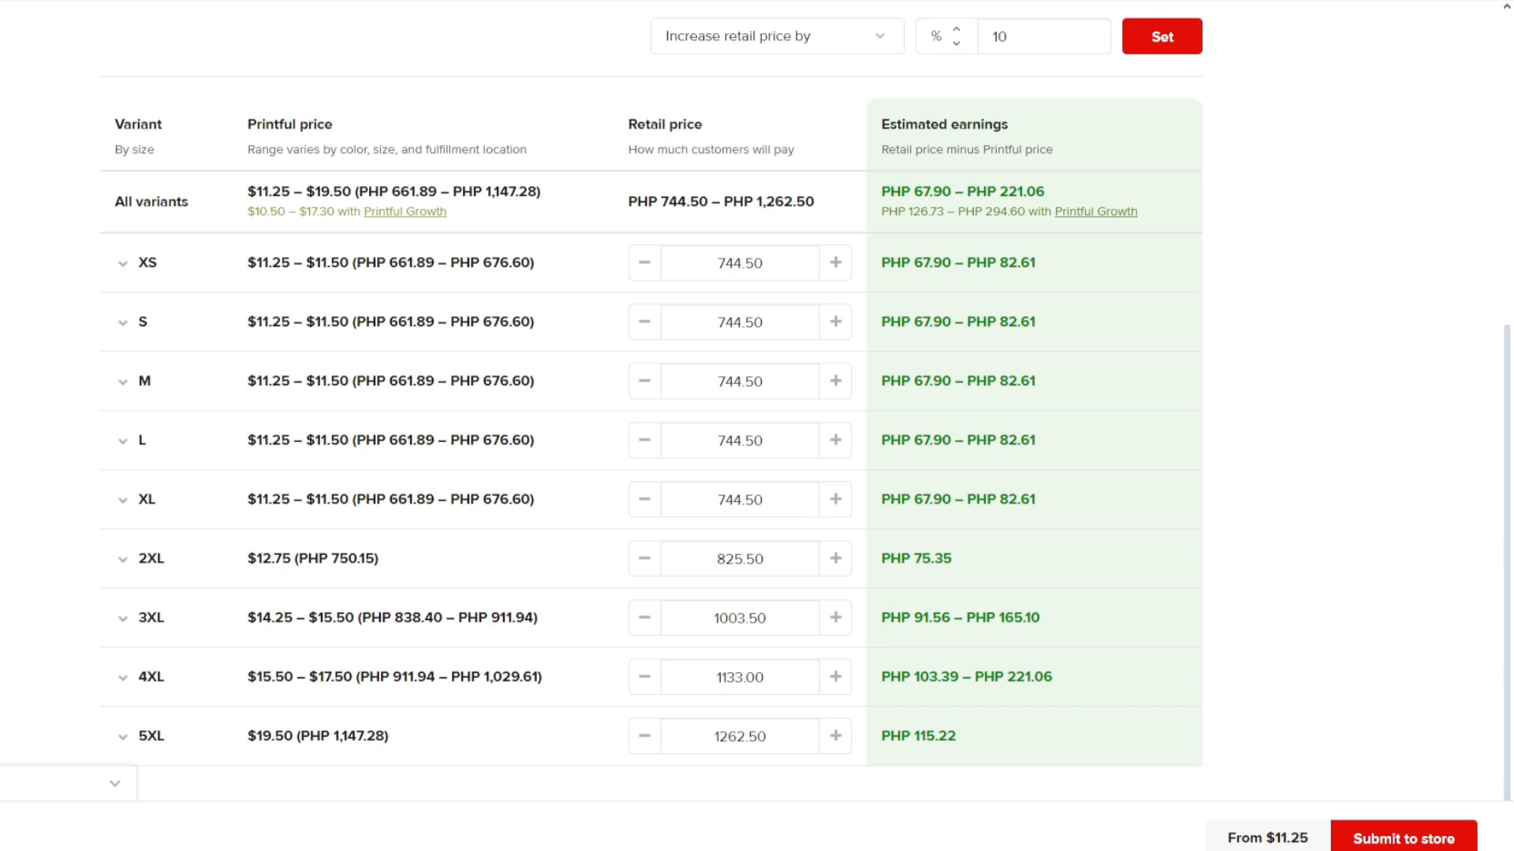
scroll(628, 222, up, 1)
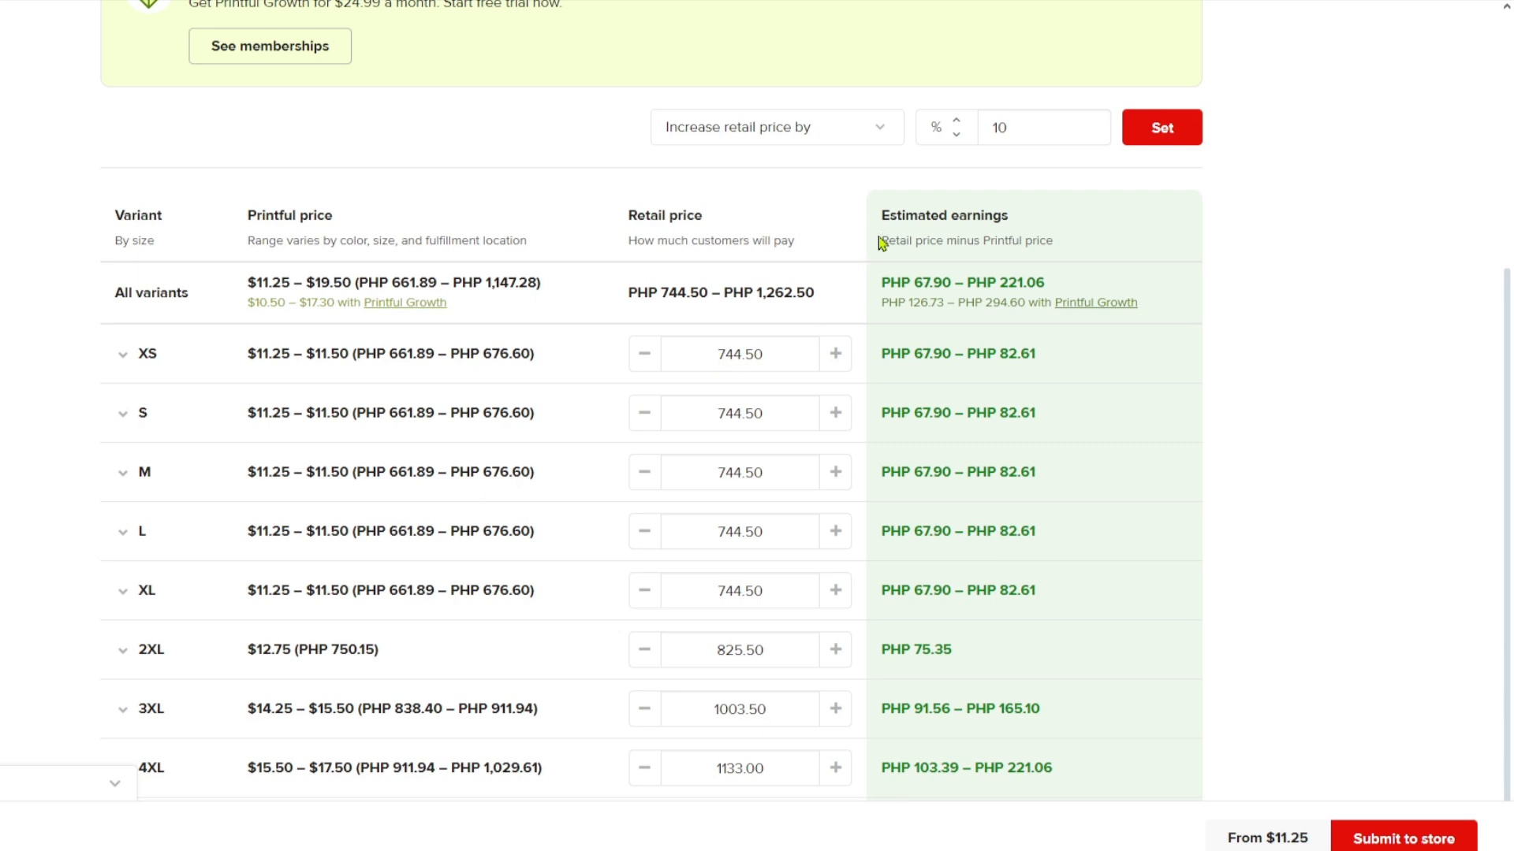
drag(879, 215, 1056, 227)
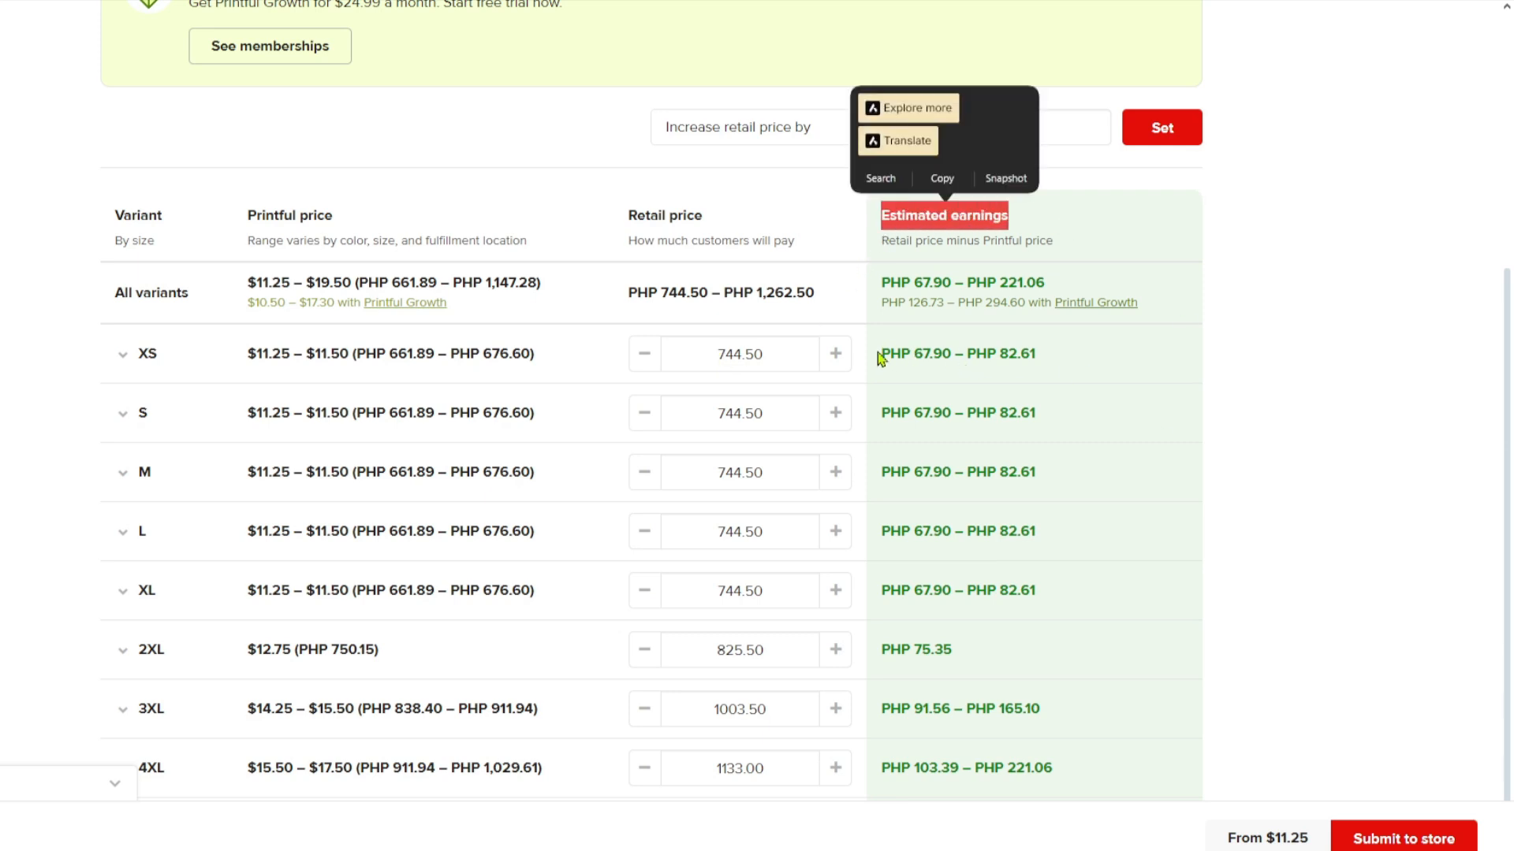
drag(878, 352, 1124, 373)
click(1063, 368)
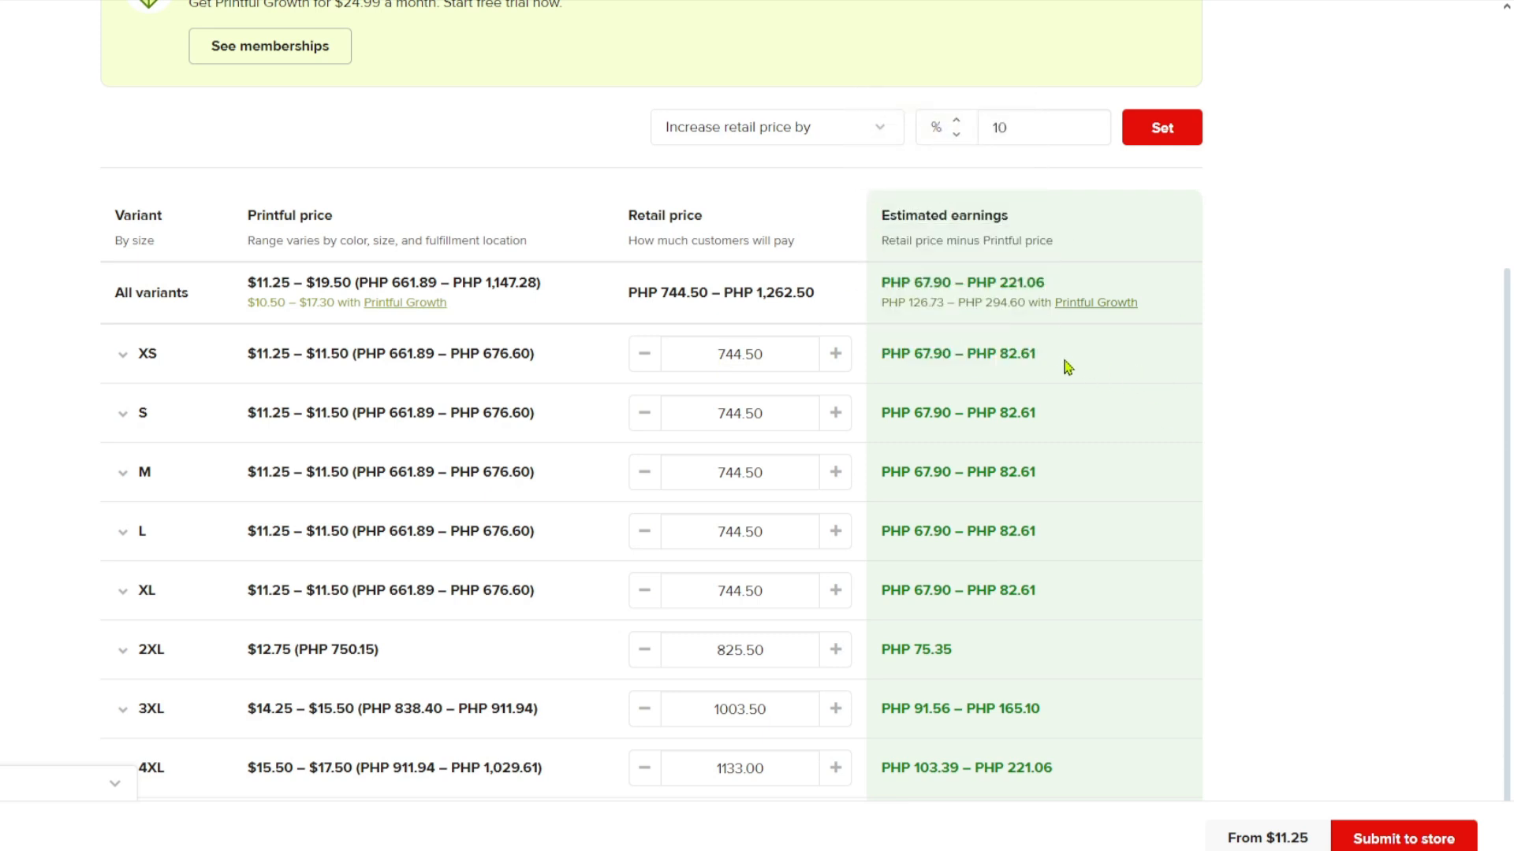
Adjust the retail price of the XS size to 743.50.
click(840, 370)
click(840, 370)
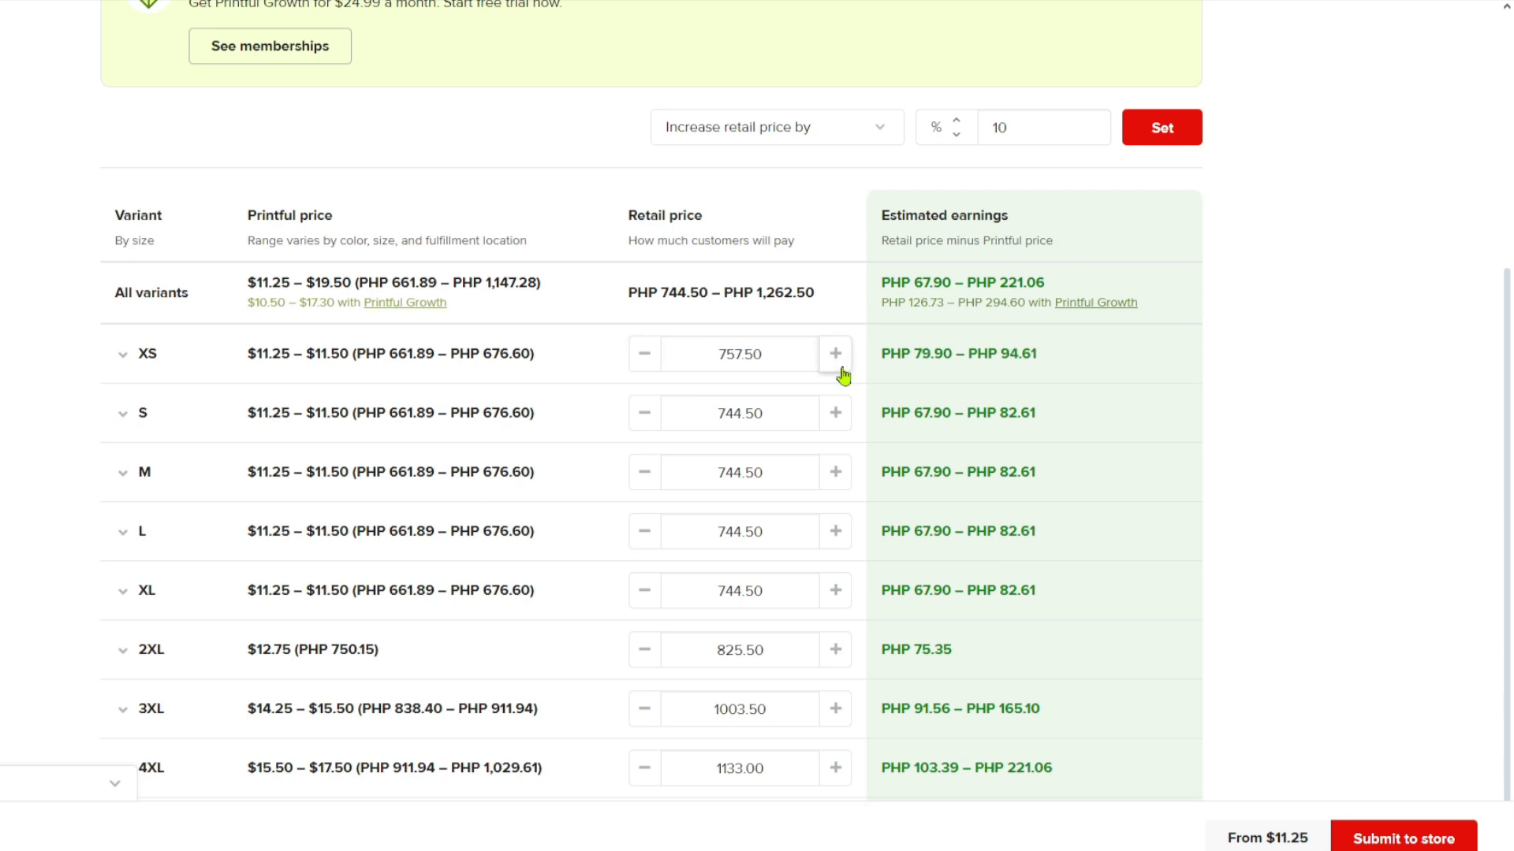
click(840, 371)
click(840, 370)
click(644, 357)
click(643, 357)
scroll(716, 315, down, 1)
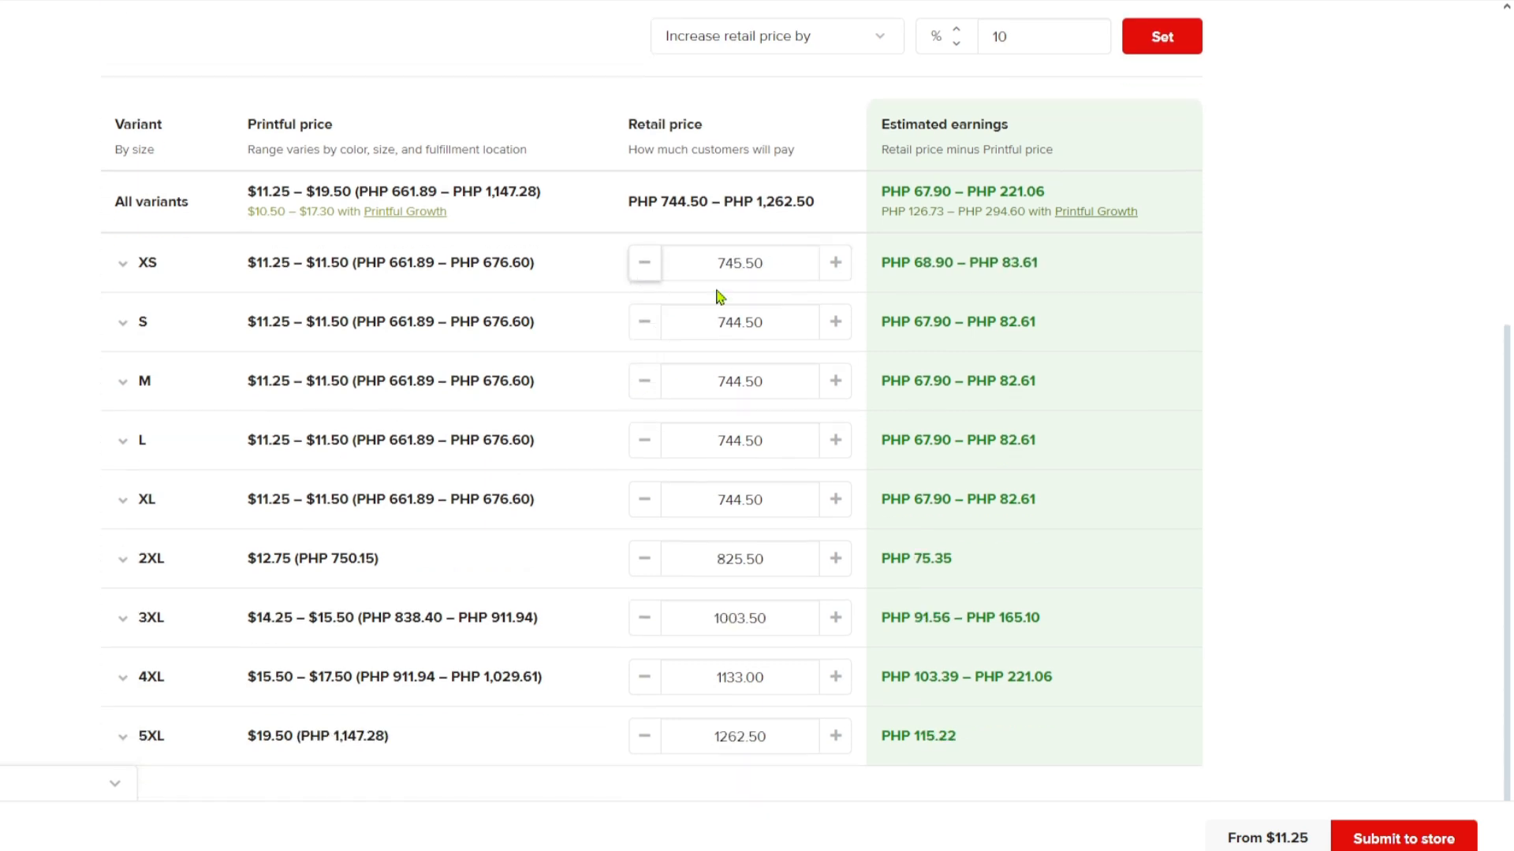
click(644, 272)
click(644, 272)
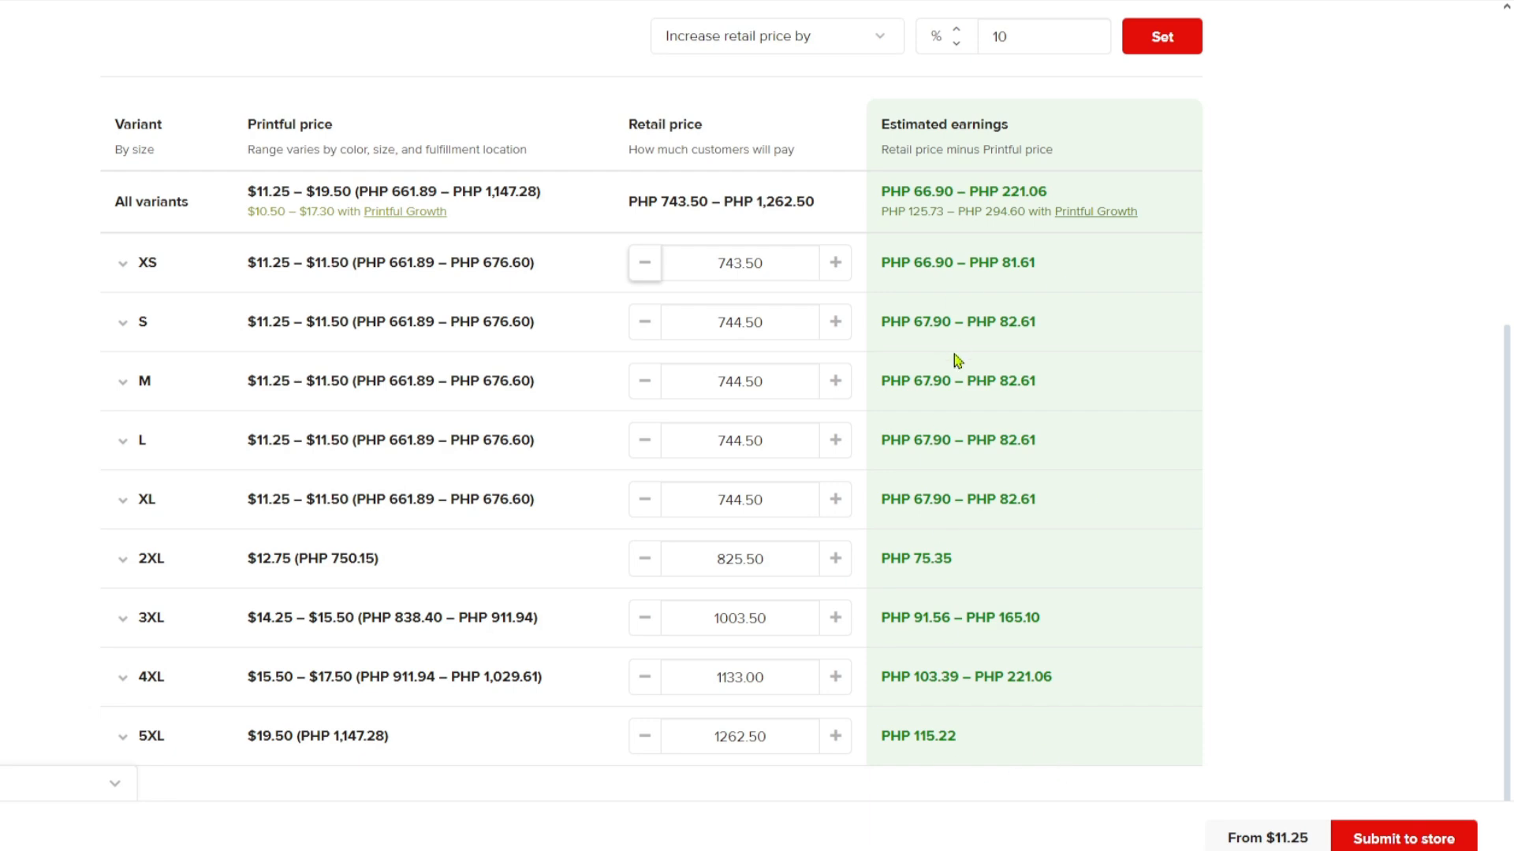
Submit the product to the store and open T-Shirt Bitcoin for editing from the store's product list.
scroll(1288, 703, up, 6)
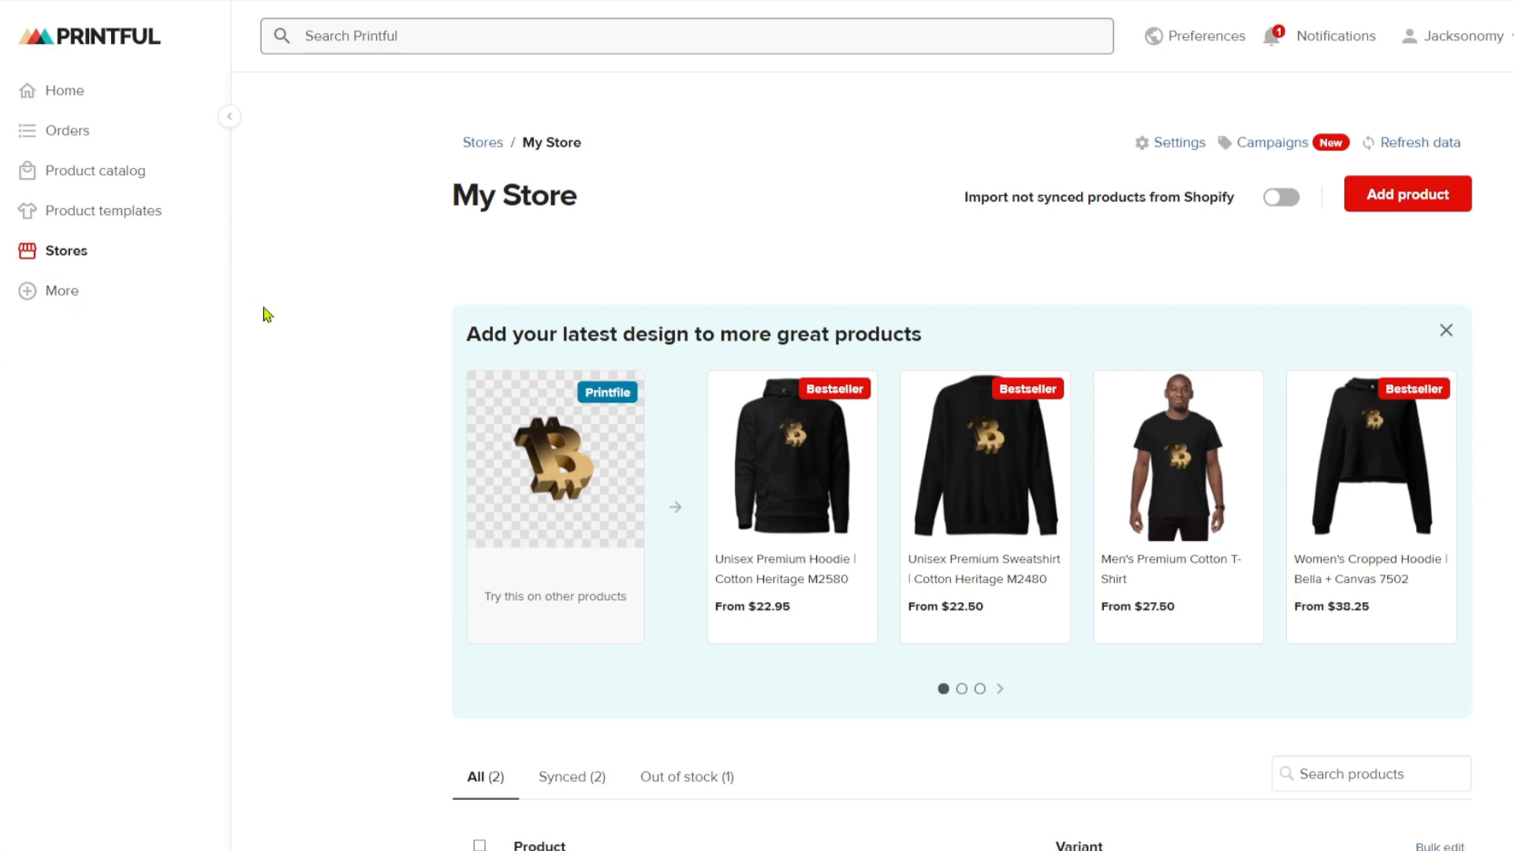
scroll(268, 320, down, 5)
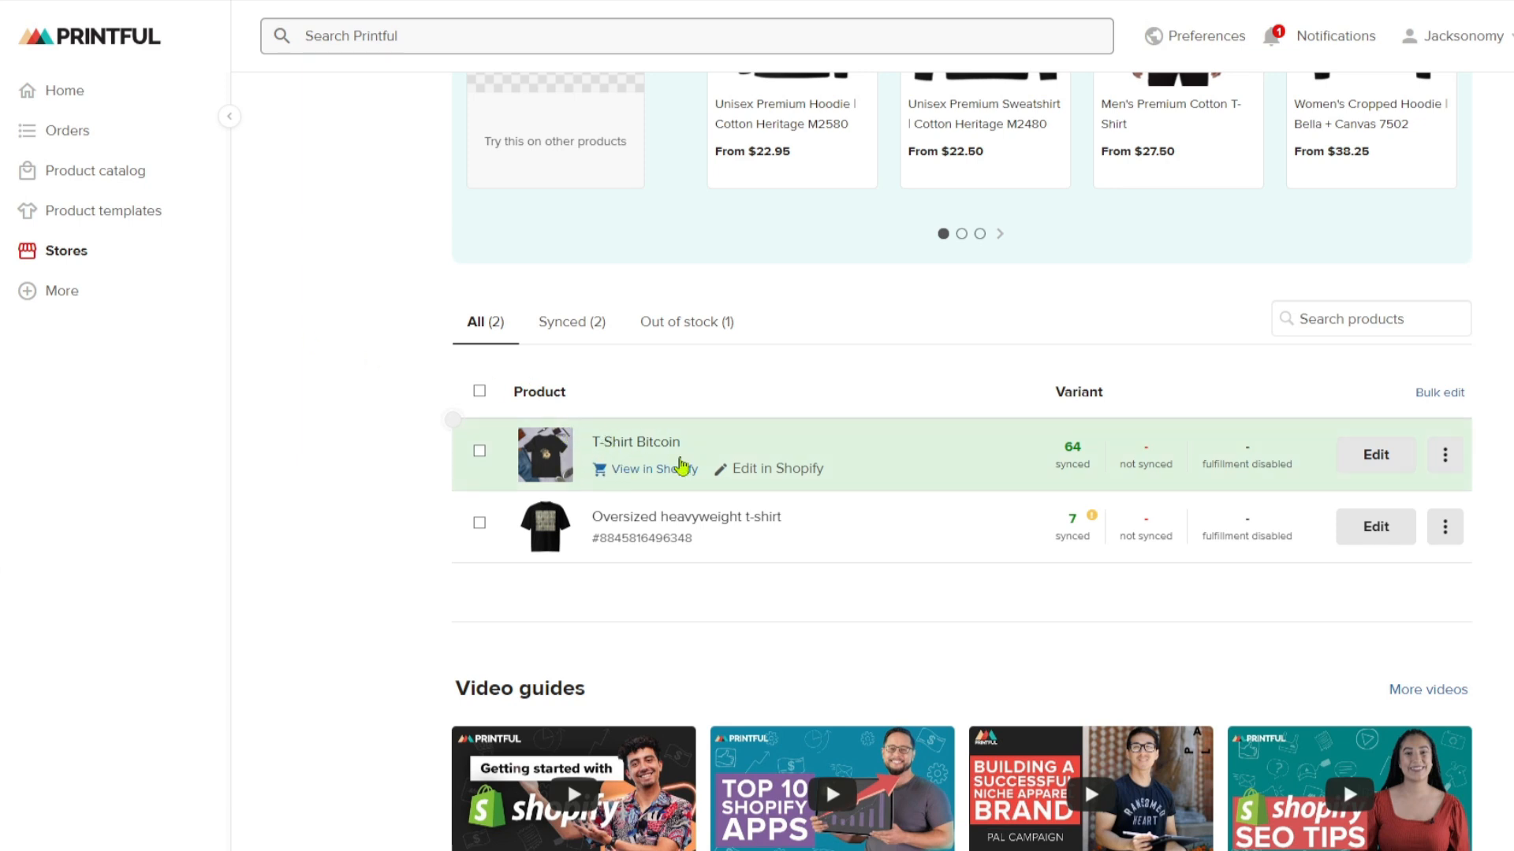
click(1393, 468)
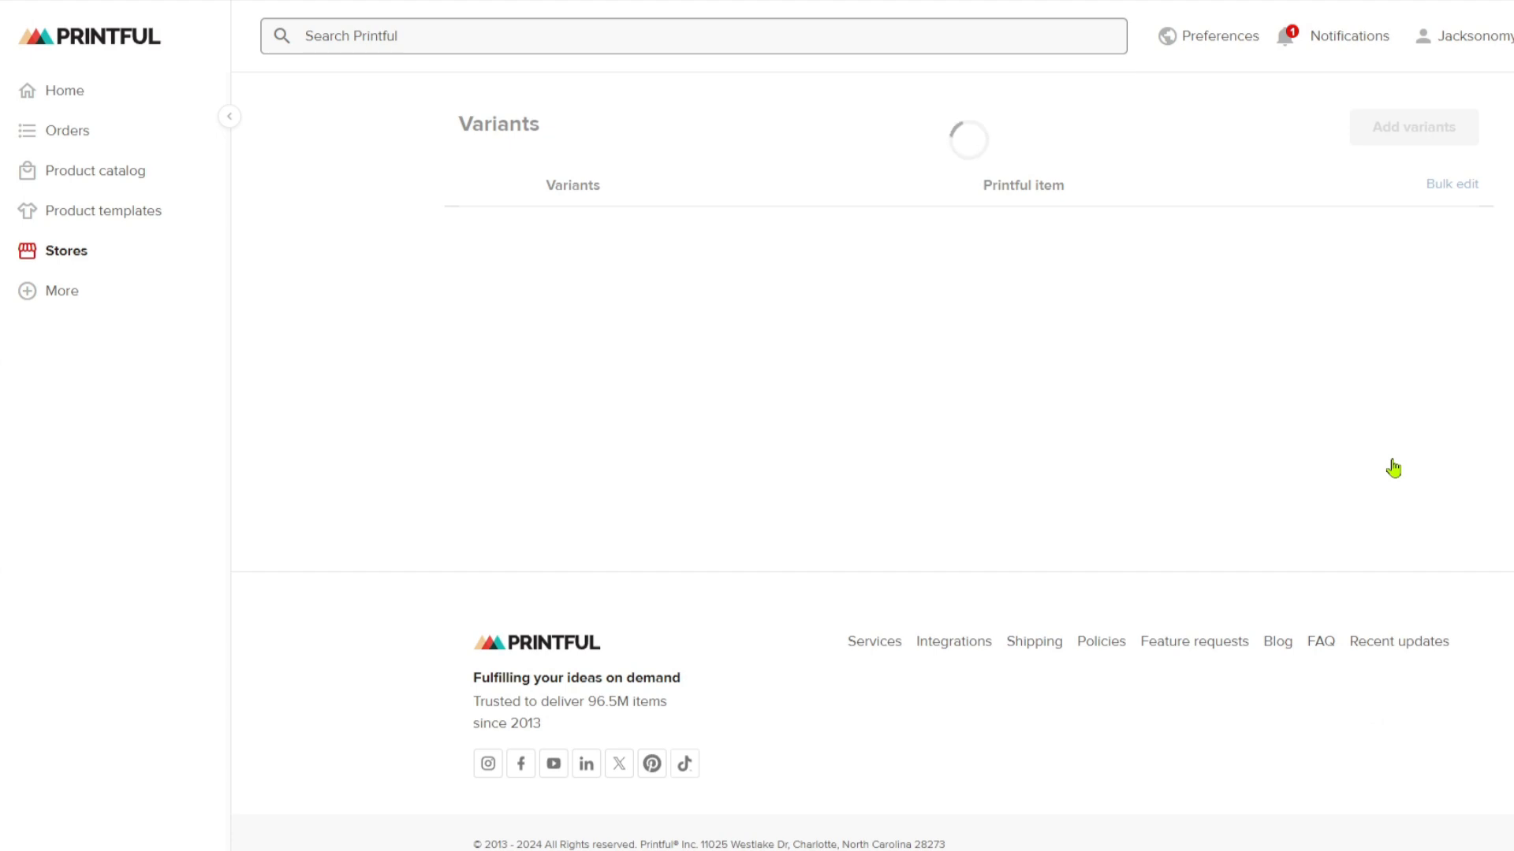